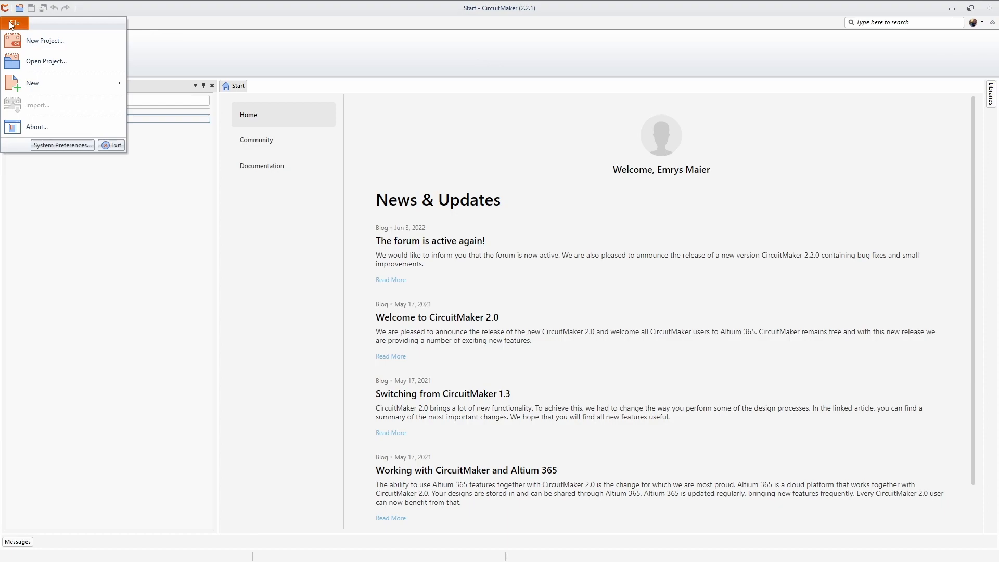
Step: Create the PCB project Layers Tutorial v1 and add a new schematic named Sheet1.SchDoc to it
click(25, 40)
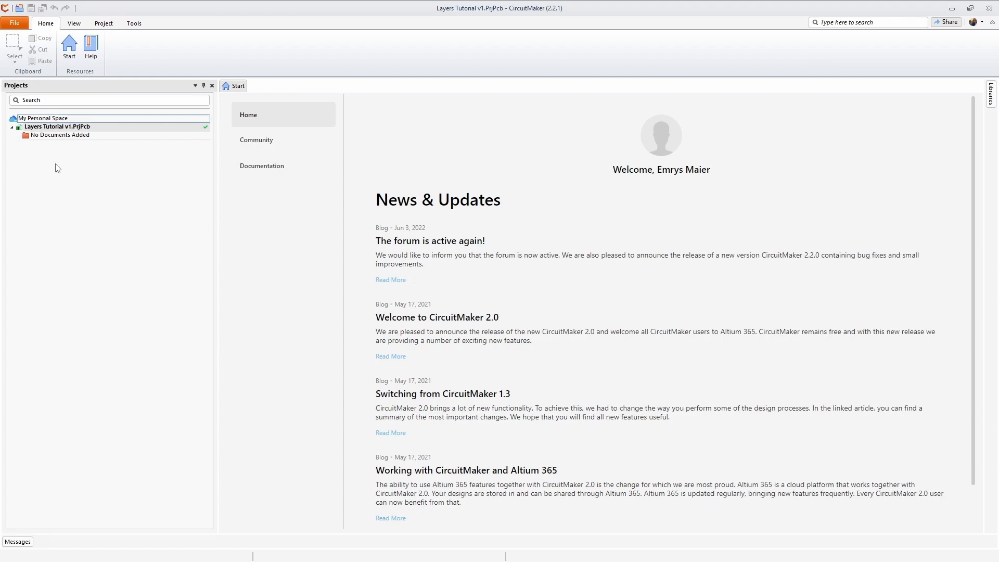
right_click(49, 127)
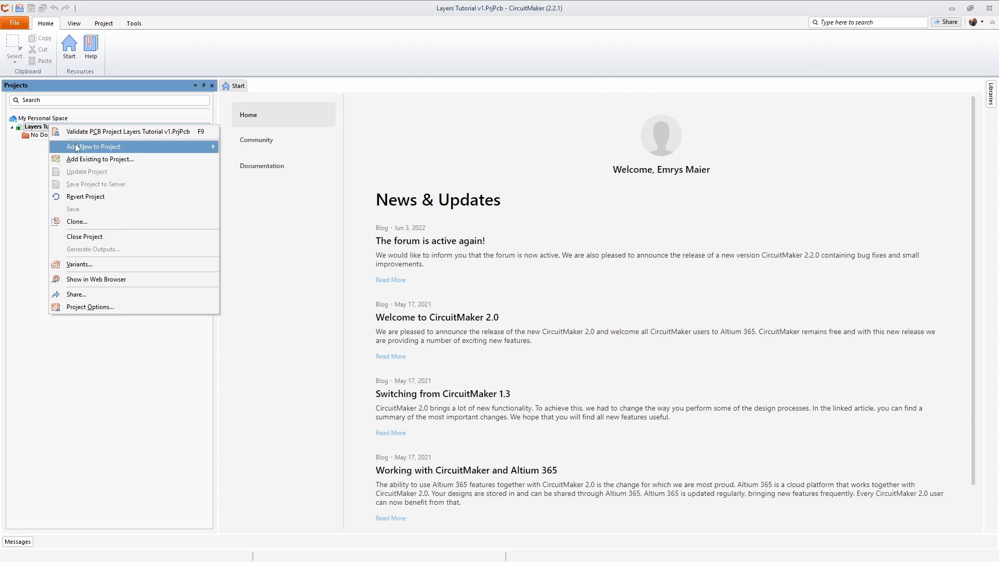
click(261, 143)
key(Return)
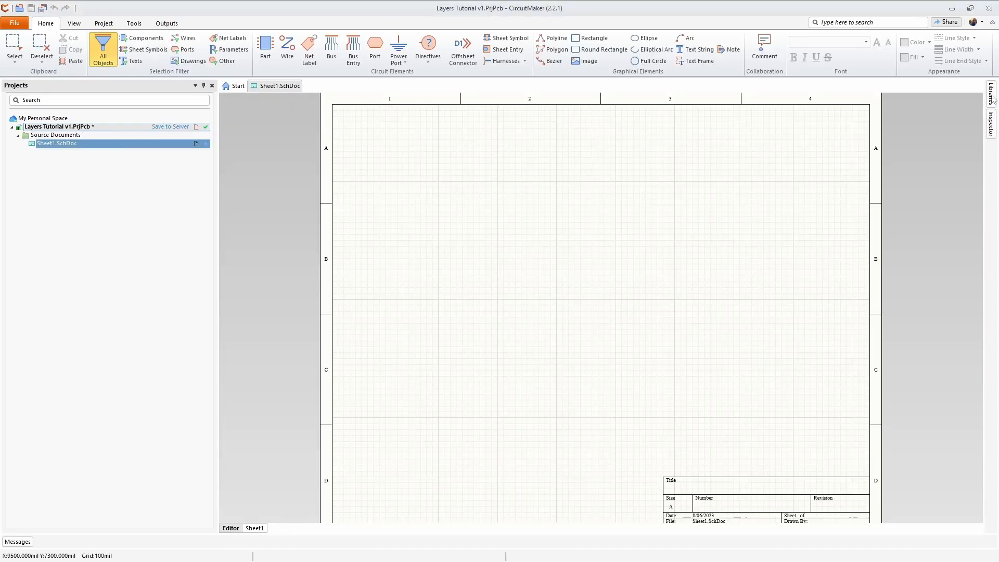
Step: Search the parts library for 74HC595 and place the NXP 74HC595D shift register on the schematic
click(265, 47)
click(641, 131)
text(74HC595)
key(Return)
drag(604, 231, 499, 229)
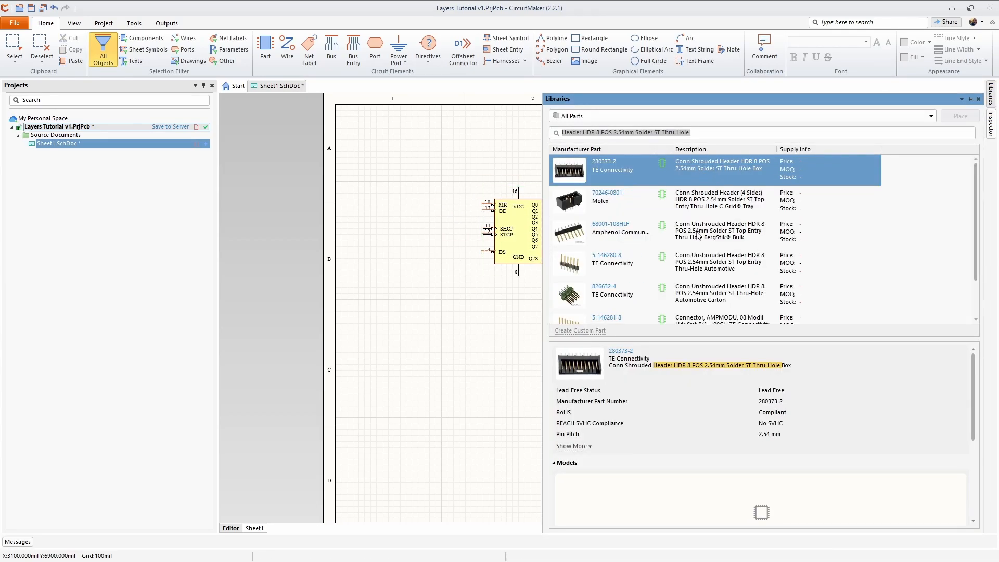
Step: Place two 68001-108HLF eight-pin headers either side of the shift register and a KEMET C0603C104M4RACTU 0.1 uF capacitor above it
click(603, 233)
drag(603, 233, 406, 208)
click(706, 208)
key(Escape)
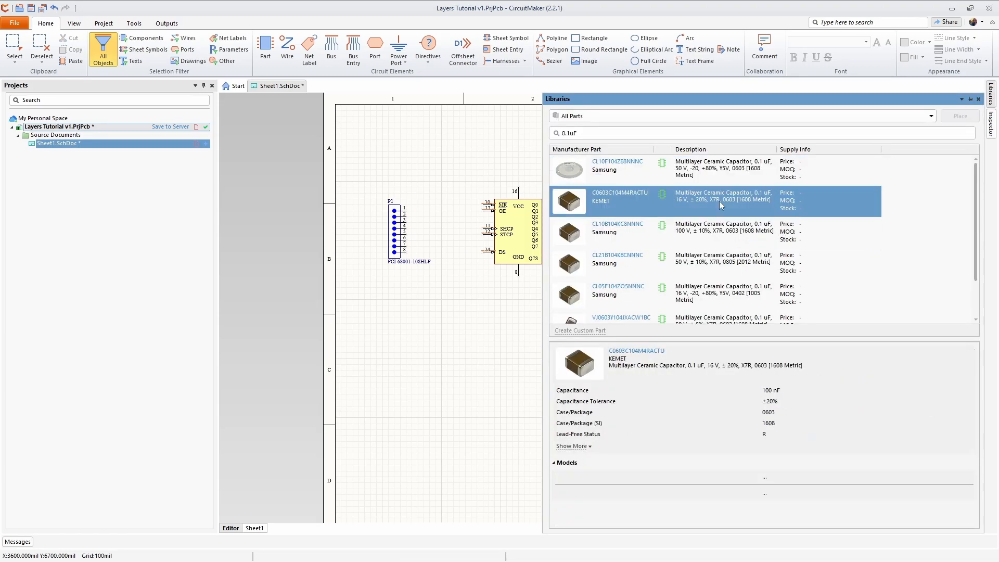
drag(719, 201, 540, 161)
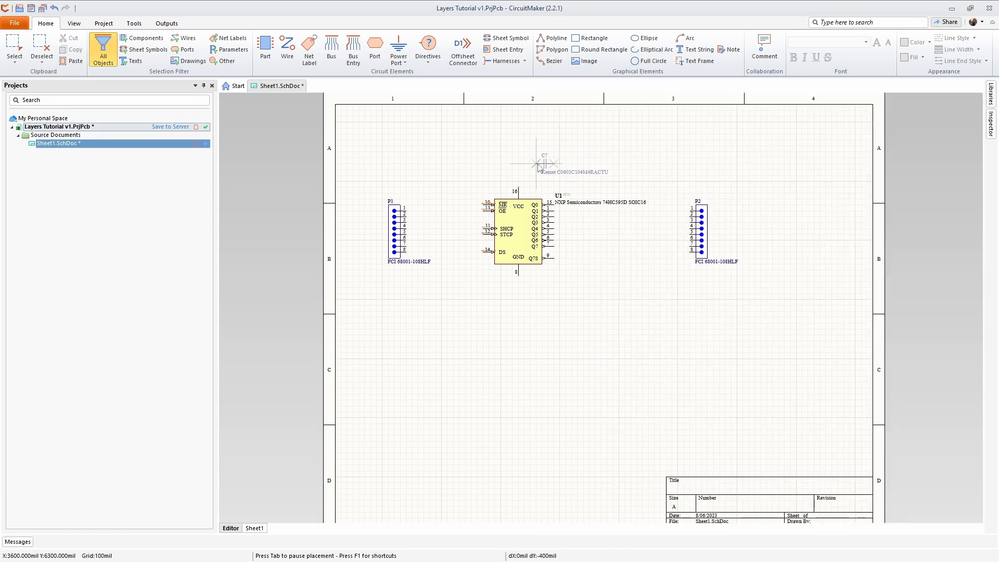
Step: Wire the shift register's outputs Q0 to Q7 straight across to pins 1 to 8 of header P2
ctrl+scroll(847, 224, up, 3)
key(ctrl+w)
click(617, 217)
click(858, 216)
click(617, 228)
click(859, 228)
click(617, 239)
click(858, 240)
click(618, 251)
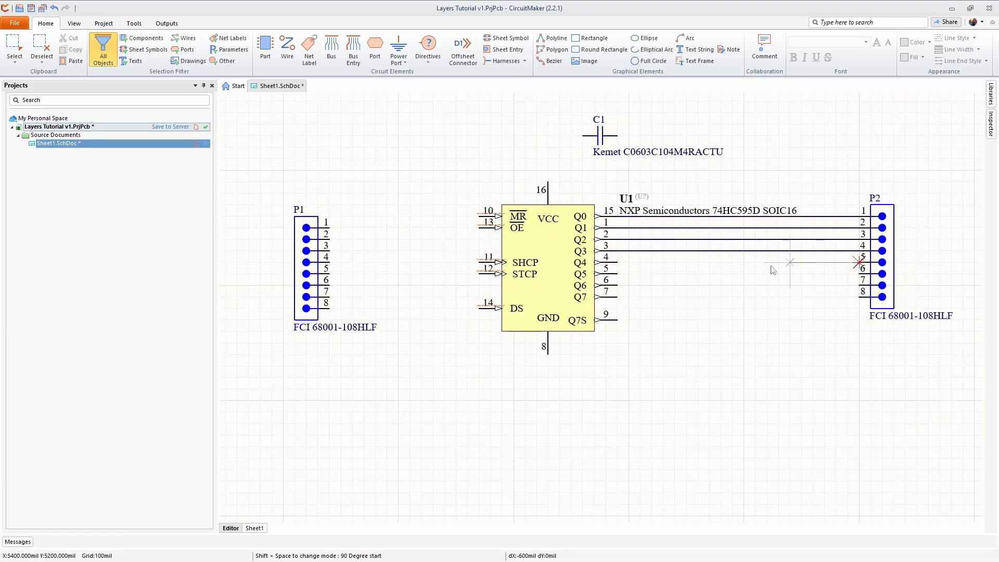
Step: Try to wire the shift register's DS, STCP and SHCP inputs to pins 4, 3 and 2 of header P1
click(478, 308)
click(340, 262)
click(329, 263)
click(479, 274)
click(352, 251)
click(330, 251)
click(479, 262)
click(330, 240)
key(Delete)
Step: Connect VCC power ports to the shift register's pin 16 and to pin 1 of header P1
click(548, 181)
click(548, 170)
click(407, 60)
click(547, 185)
click(341, 230)
Step: Connect GND power ports to the shift register's pin 8 and to pins 7 and 8 of header P1
click(400, 60)
click(548, 391)
click(341, 369)
click(341, 369)
click(329, 335)
Step: Wire header P1's pins 2 to 6 to the shift register's MR, OE, SHCP, STCP and DS inputs respectively
click(399, 277)
click(329, 276)
click(478, 288)
click(330, 288)
click(479, 299)
click(329, 300)
click(478, 335)
click(329, 311)
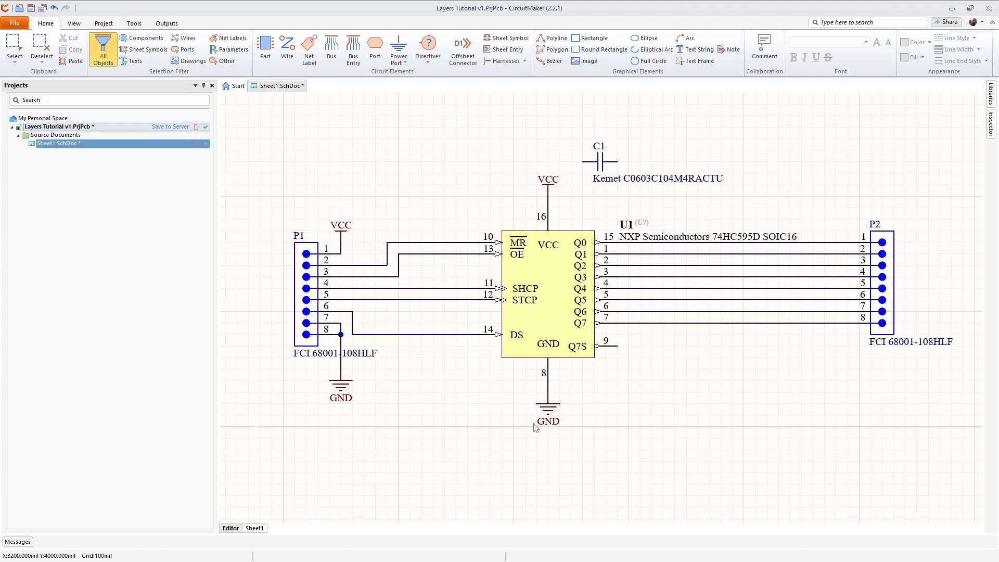
Step: Move capacitor C1 beside the shift register's VCC line, wire one end to that line and run a short downward wire from its other end
drag(550, 189, 579, 196)
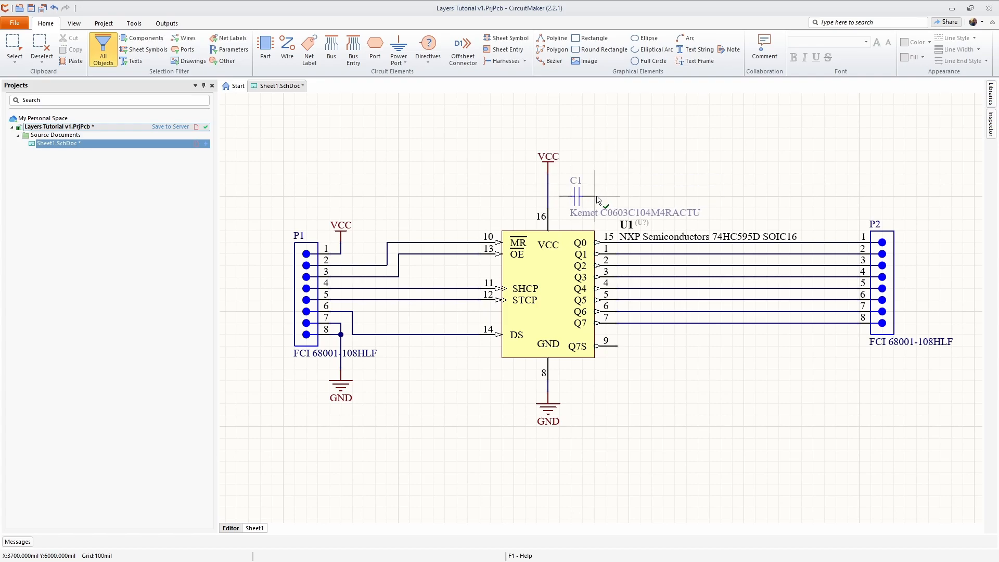
key(ctrl+w)
click(548, 196)
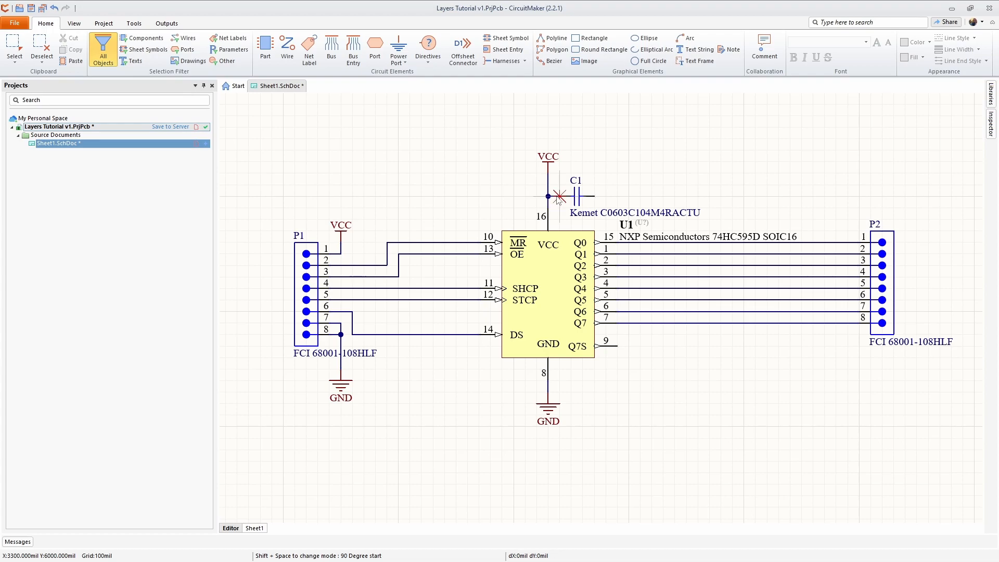
click(601, 202)
right_click(605, 207)
right_click(625, 196)
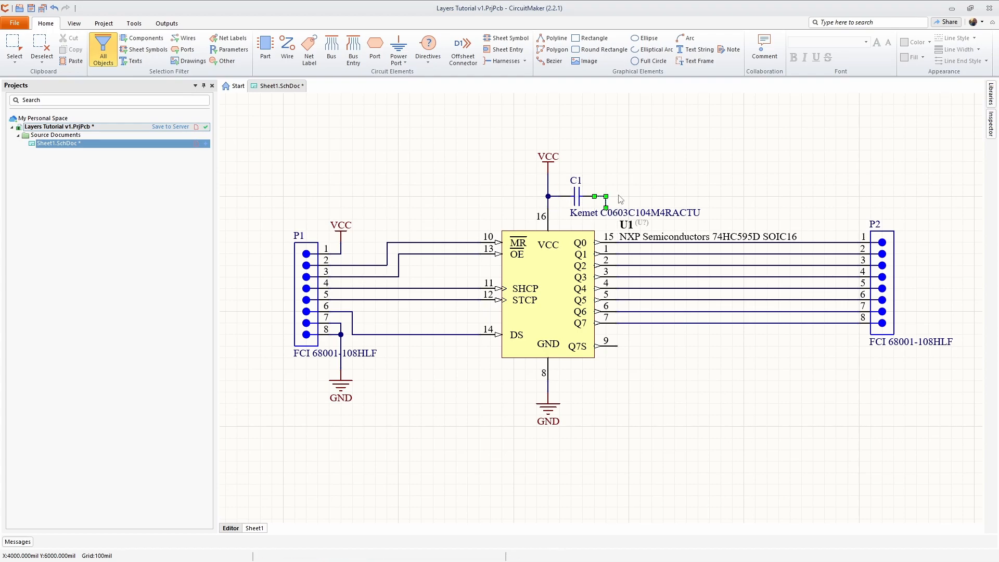
click(639, 193)
Step: Place a GND power port on the wire at capacitor C1's free end
click(399, 62)
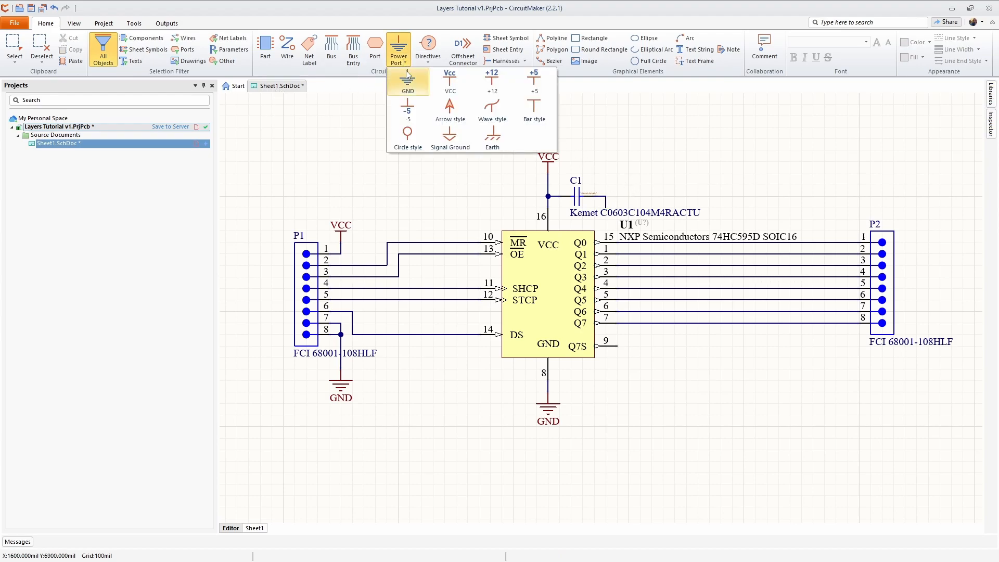
click(401, 93)
click(606, 231)
key(Escape)
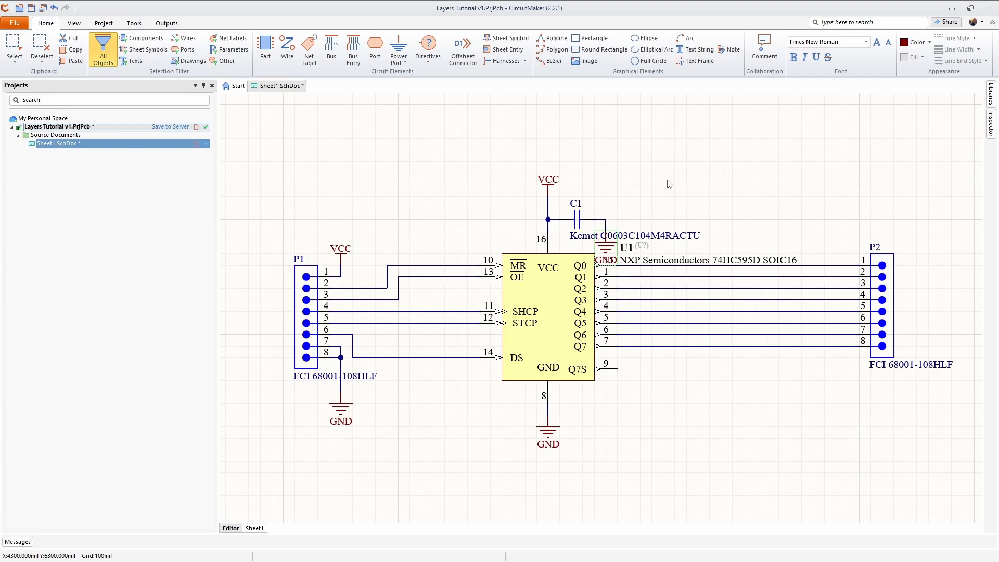
click(674, 154)
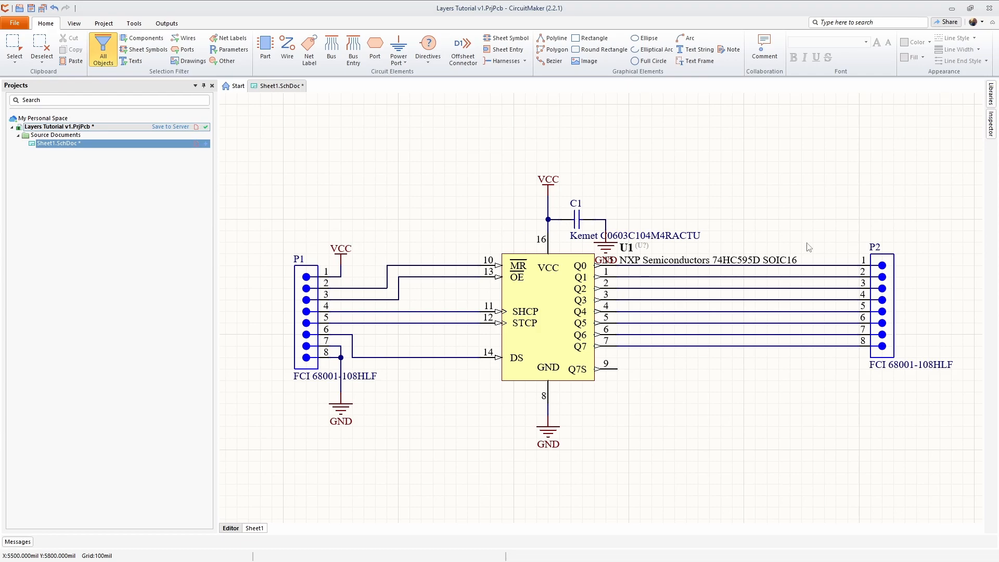
Step: Save the schematic and add a new PCB document named PCB1.CMPcbDoc to the project
click(43, 8)
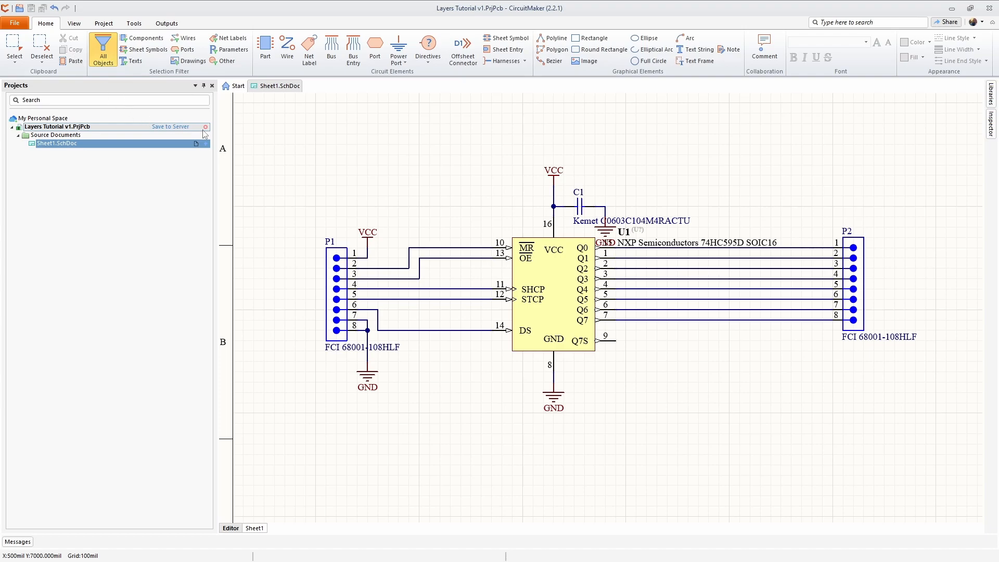
right_click(51, 128)
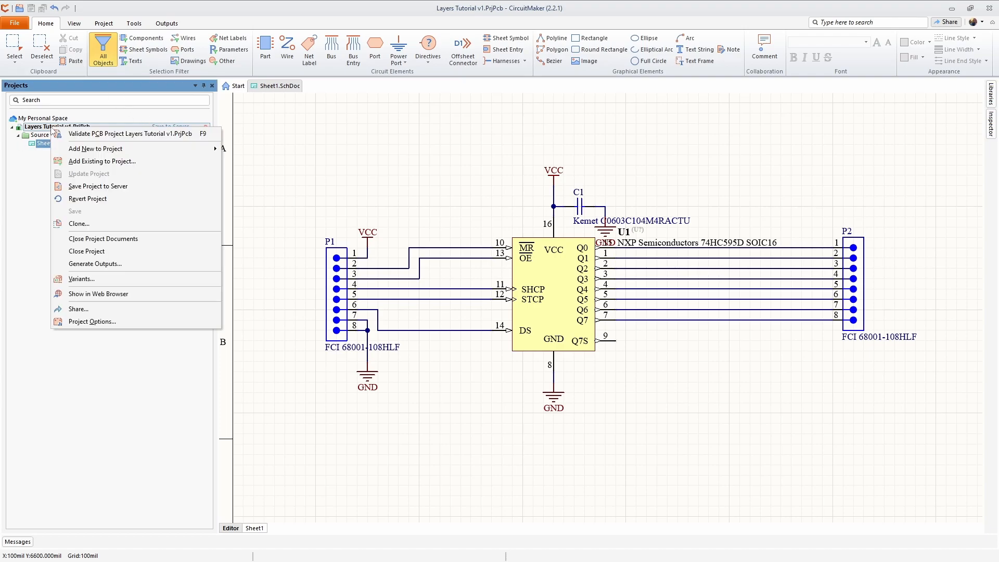
mouse_move(80, 151)
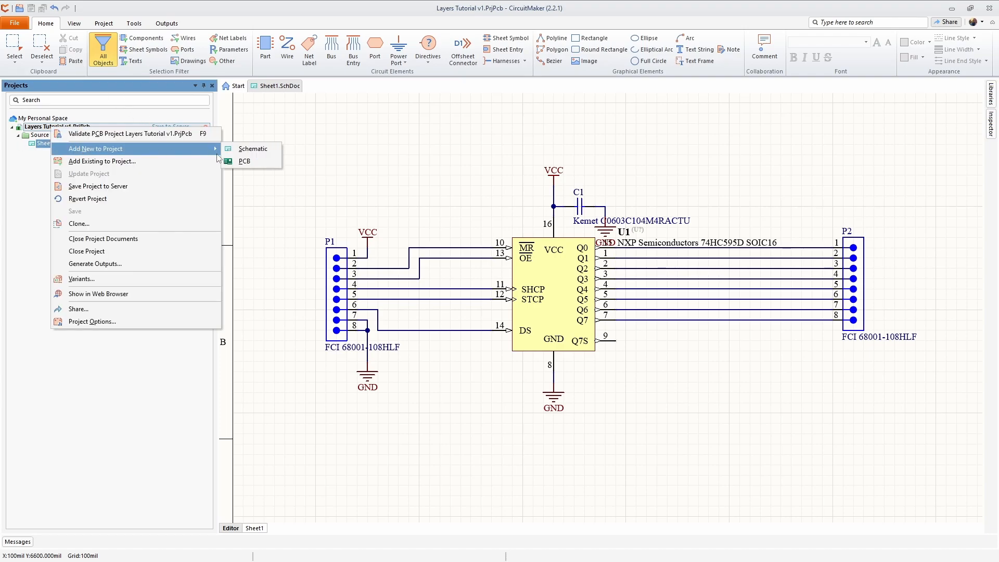
click(230, 159)
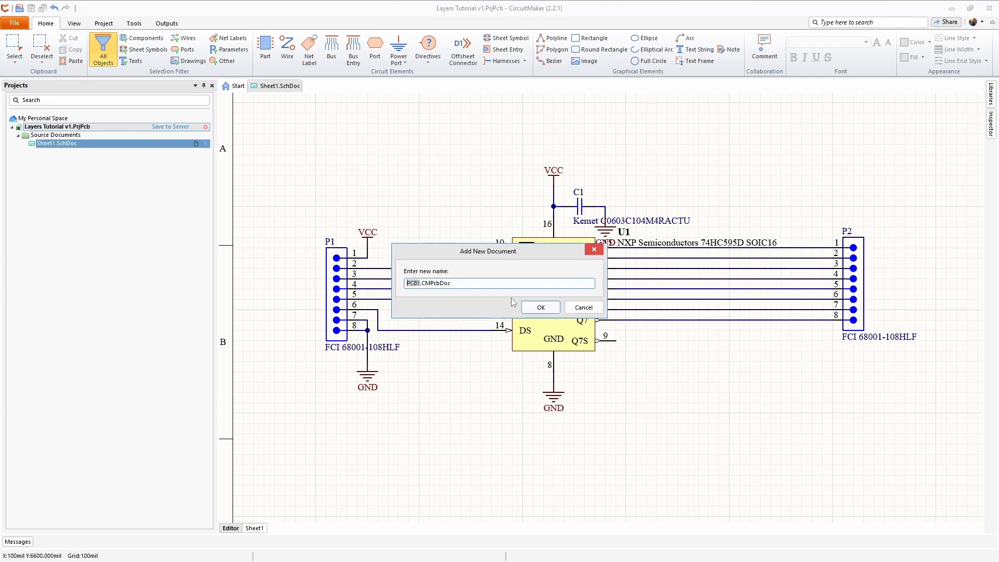
click(536, 307)
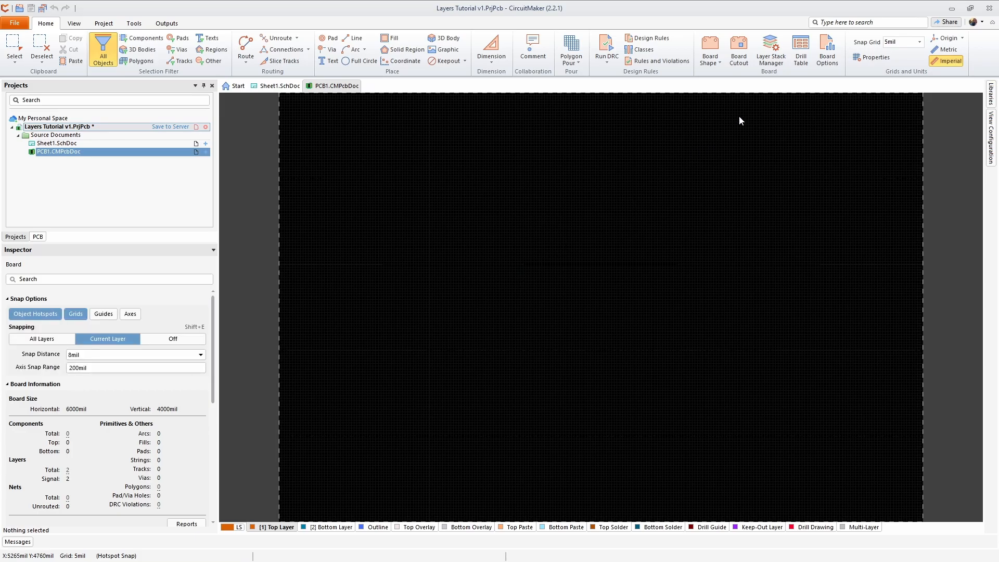
Step: Open the PCB's layer stack and apply the preset 4 Layers (2 x Signal, 2 x Plane)
click(773, 61)
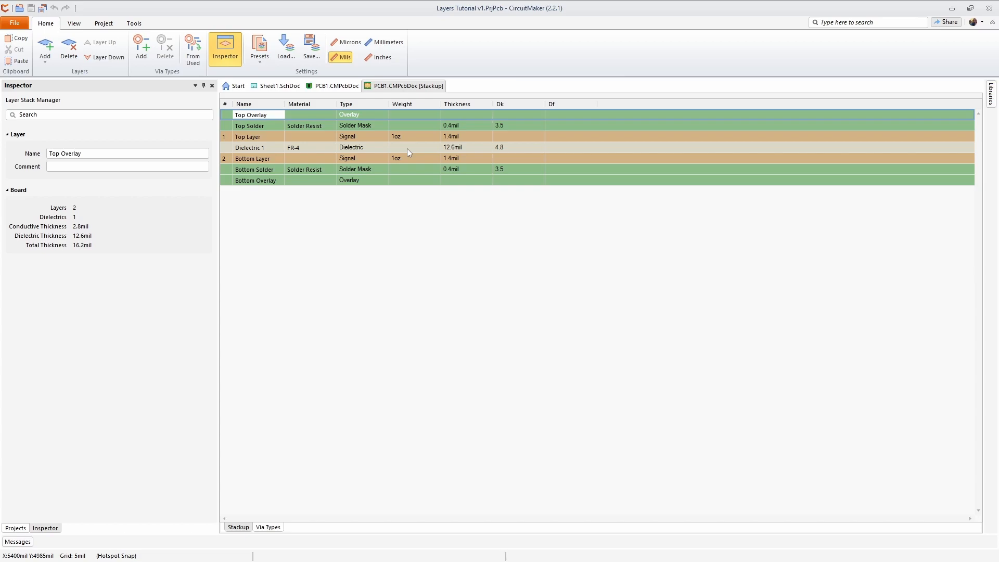
click(261, 61)
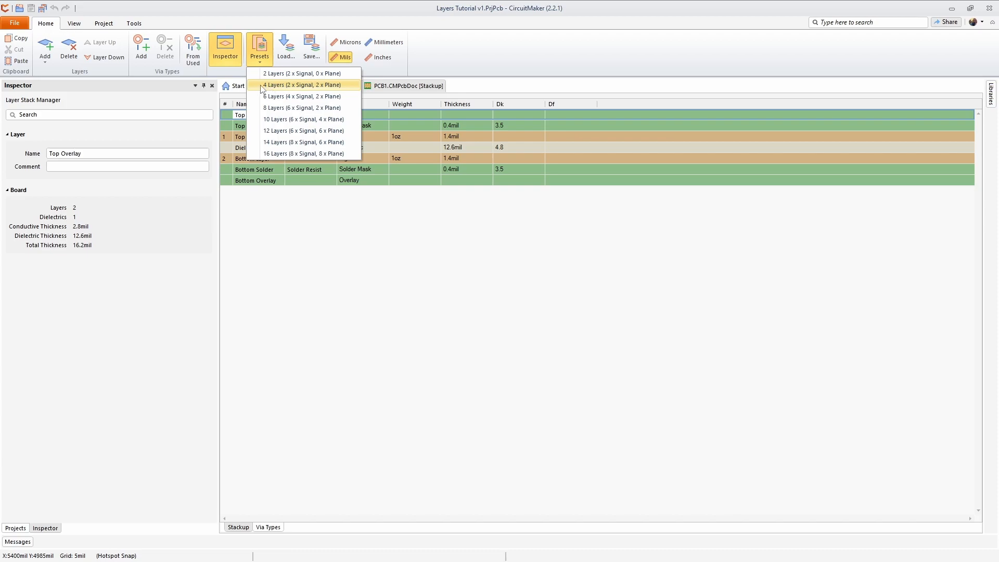
click(266, 86)
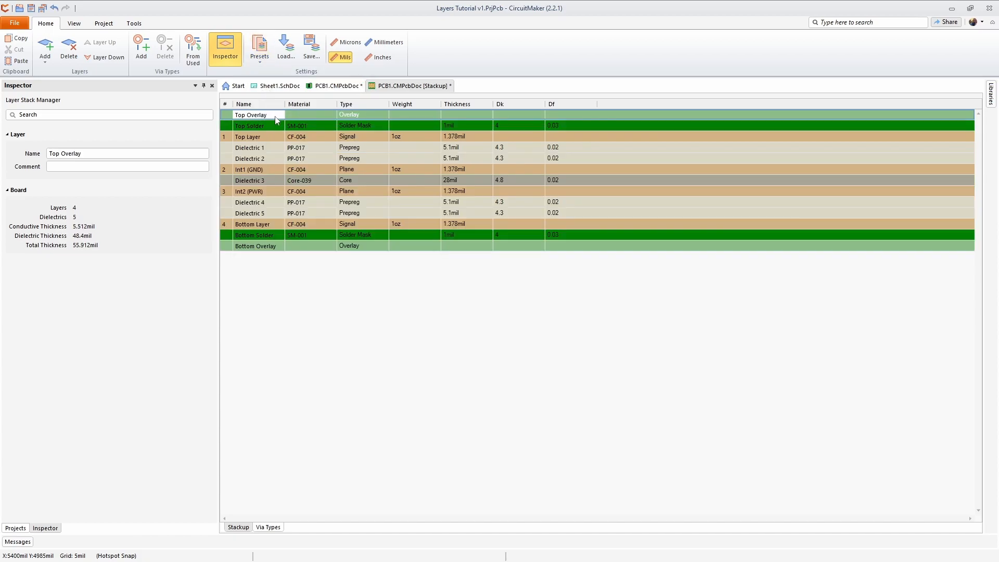
Step: Delete the redundant prepreg layers Dielectric 2 and Dielectric 5 from the stackup
click(252, 151)
click(260, 159)
click(260, 151)
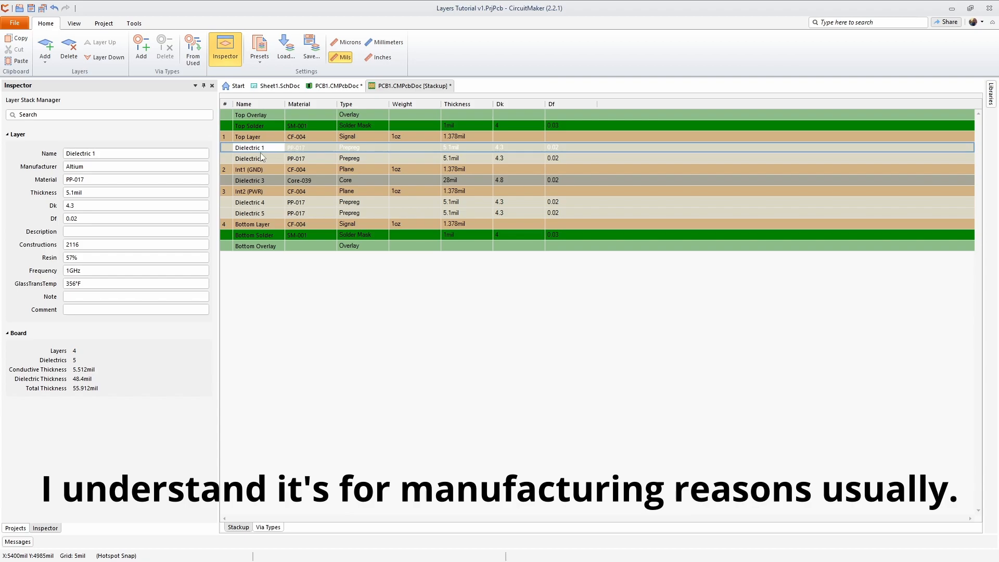
click(262, 157)
right_click(264, 159)
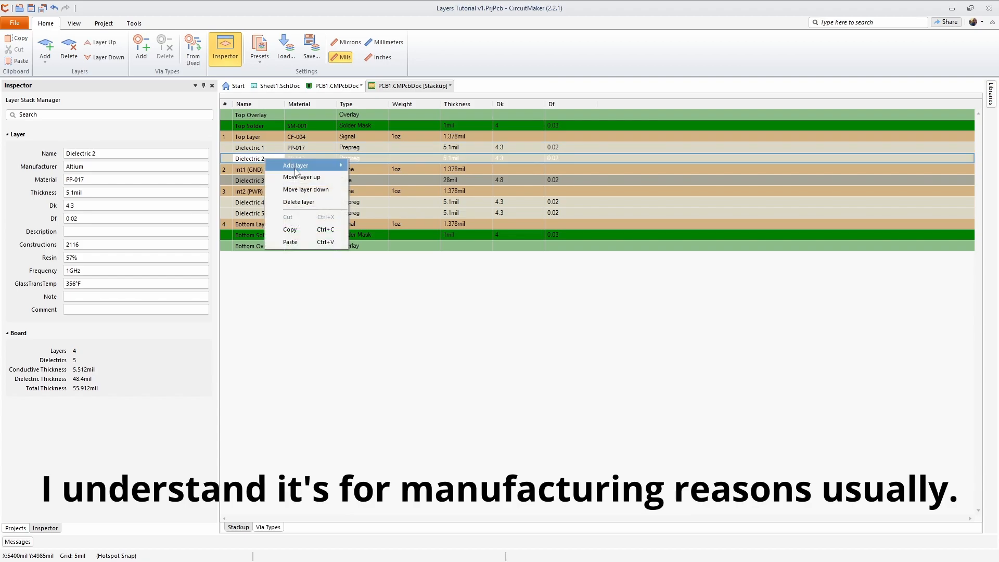
click(295, 202)
click(254, 205)
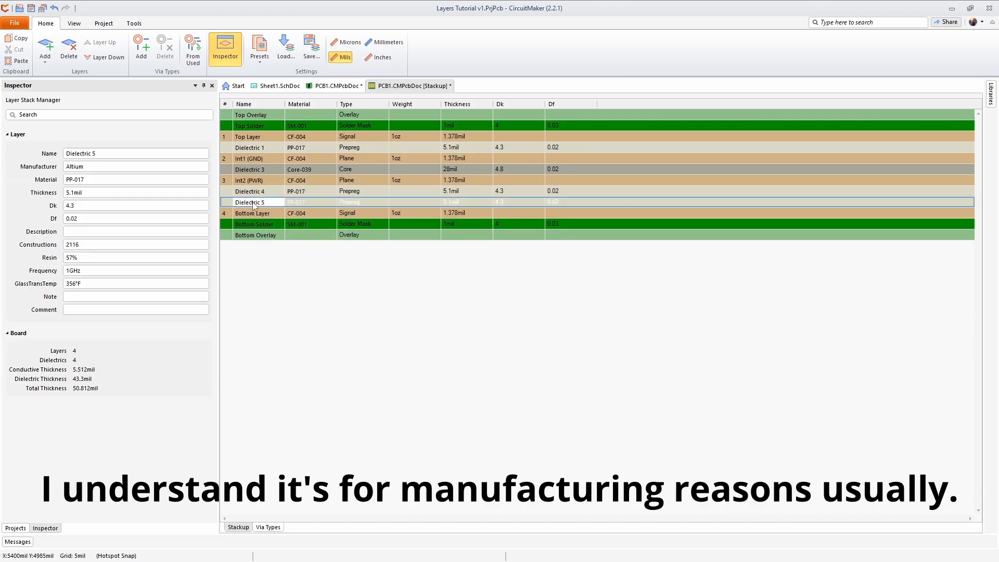
right_click(266, 207)
click(294, 250)
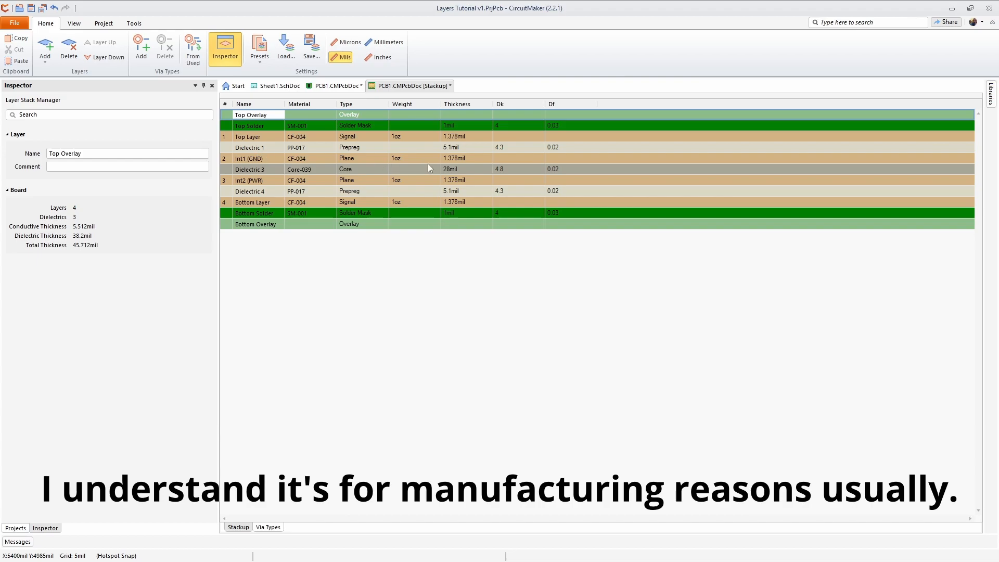
Step: Set the thickness of the Dielectric 1 layer to 12 mil
click(448, 147)
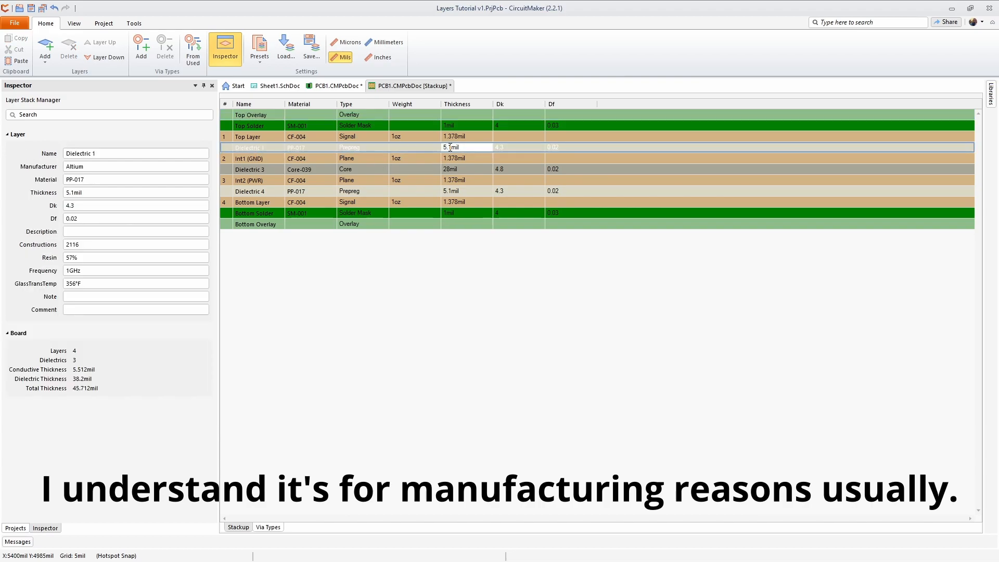
key(BackSpace)
key(BackSpace)
key(BackSpace)
text(12)
key(Return)
click(450, 137)
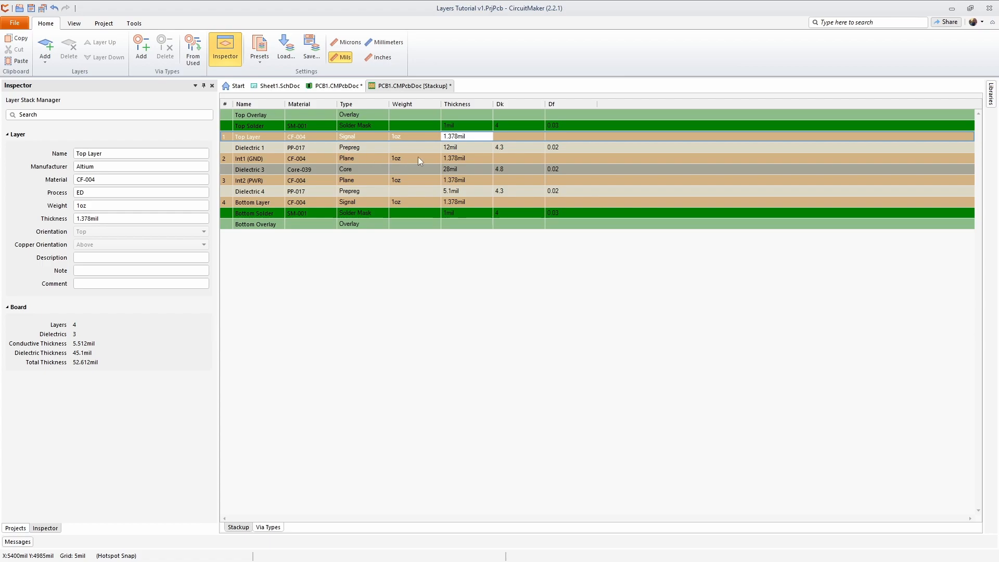
click(357, 159)
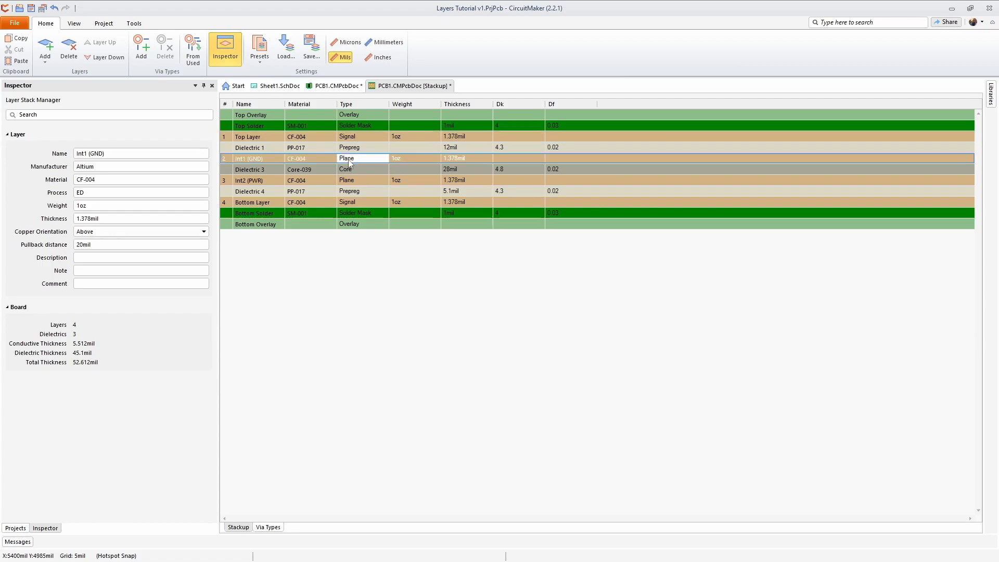
click(357, 138)
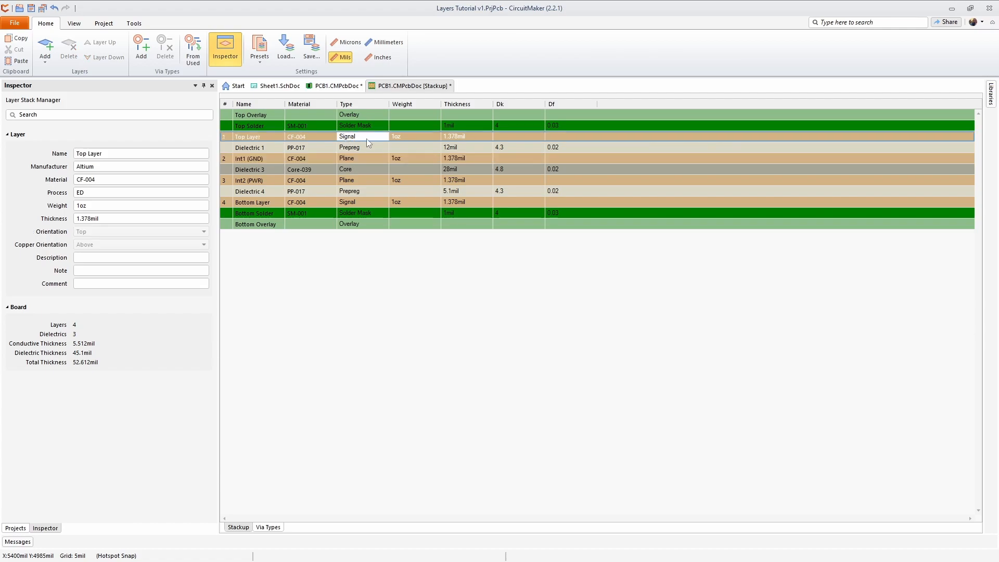
click(362, 160)
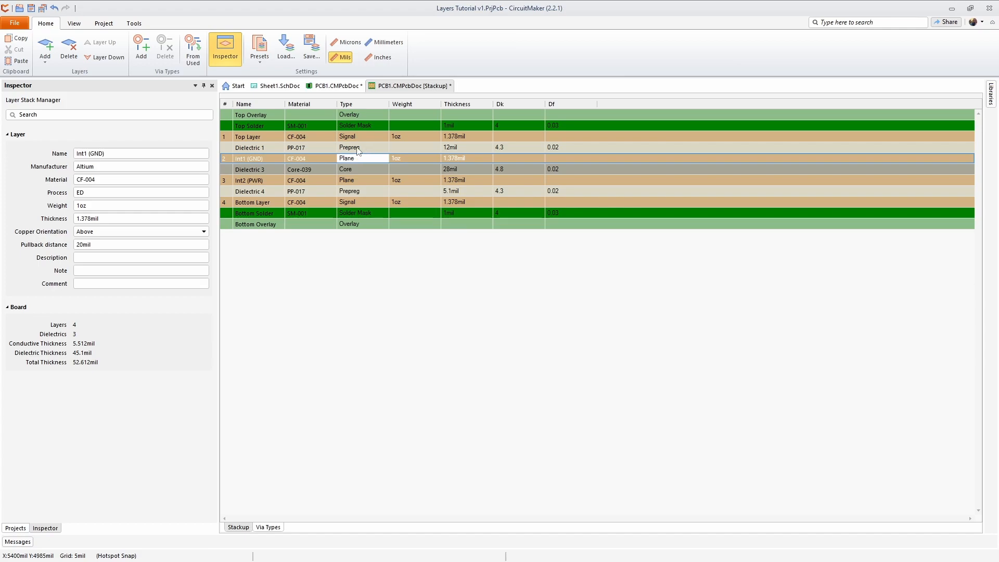
click(358, 137)
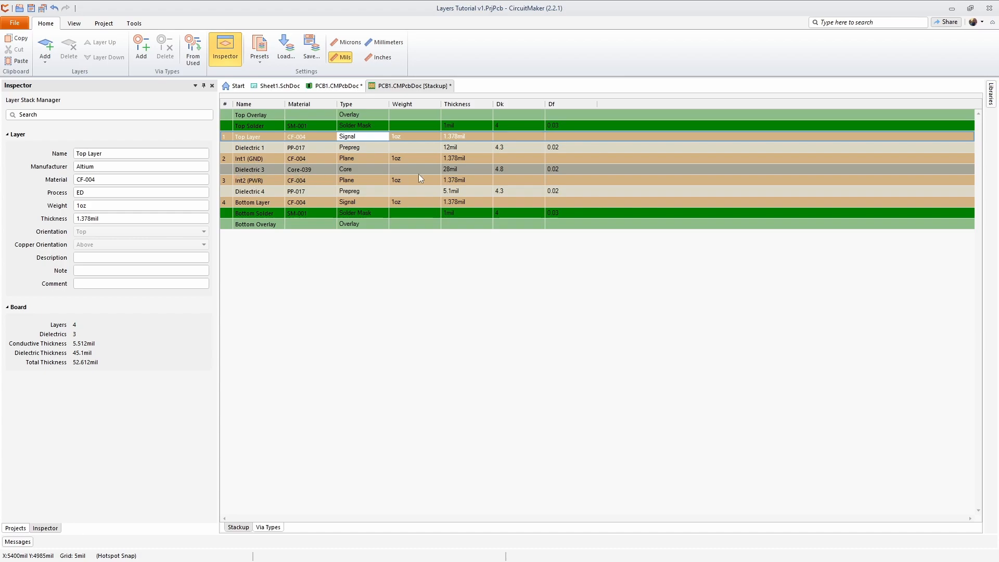
Step: Set the thickness of the Dielectric 4 layer to 12 mil
click(448, 191)
drag(443, 191, 451, 190)
text(12)
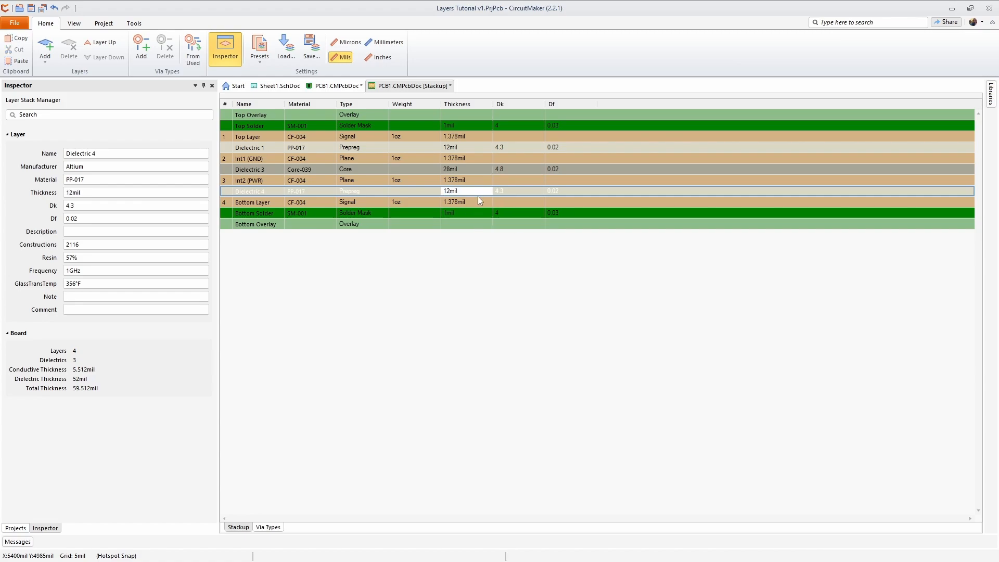
click(453, 148)
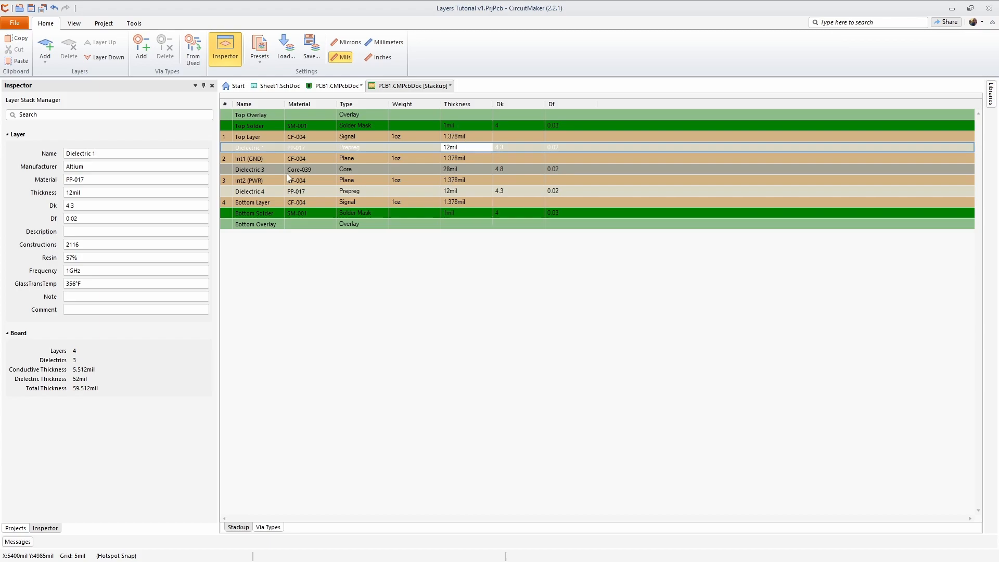
Step: Set the material of the Dielectric 1 layer to FR4
click(309, 147)
double_click(315, 147)
click(315, 147)
key(ctrl+a)
text(F)
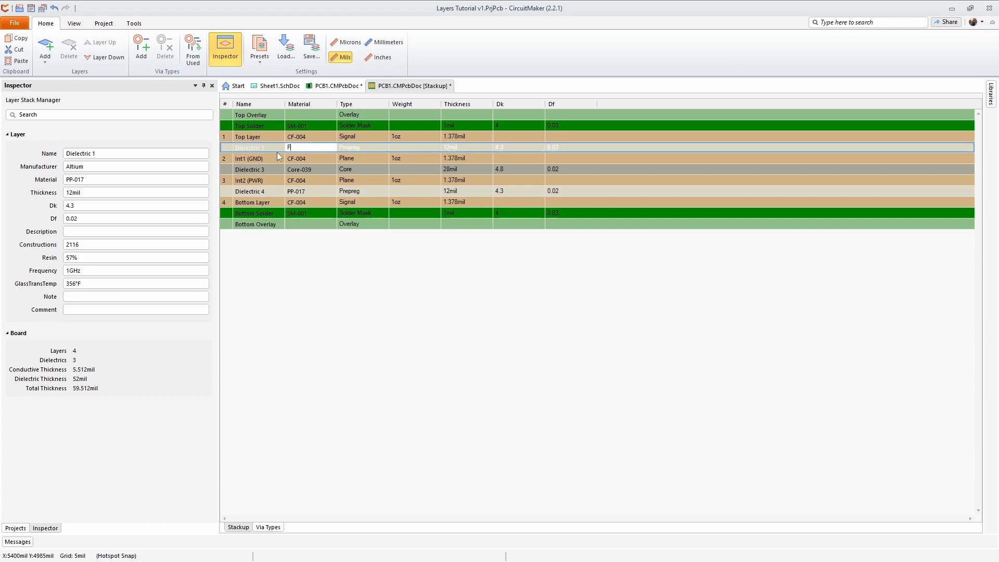
text(R4)
Step: Set the material of the Dielectric 4 layer to FR4
click(298, 189)
text(FR4)
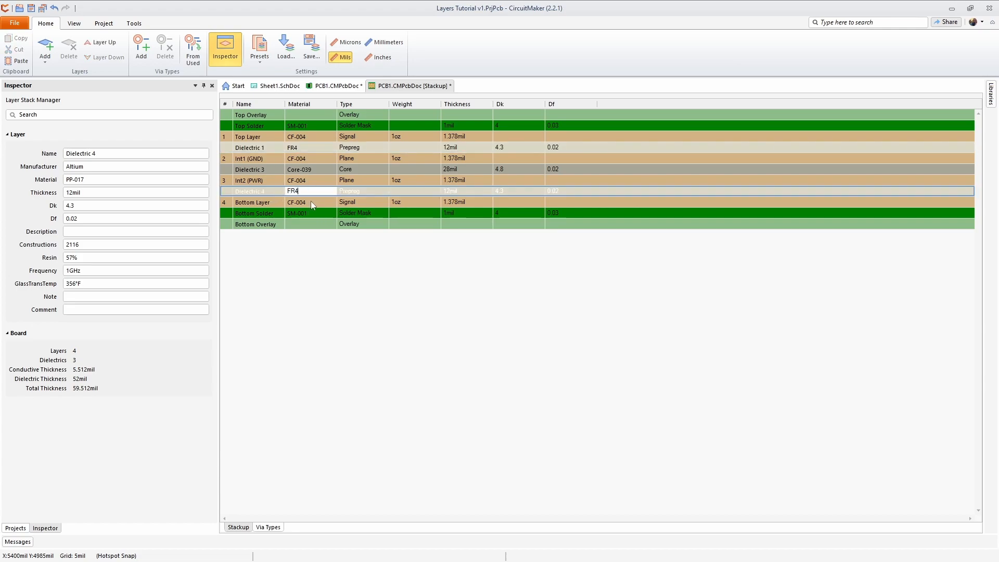
click(311, 200)
click(359, 191)
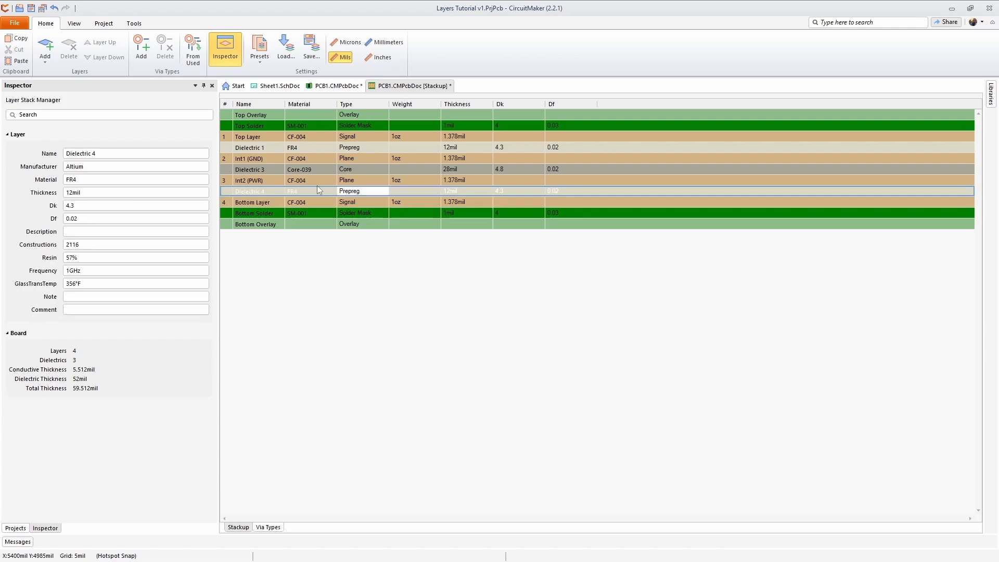
click(370, 182)
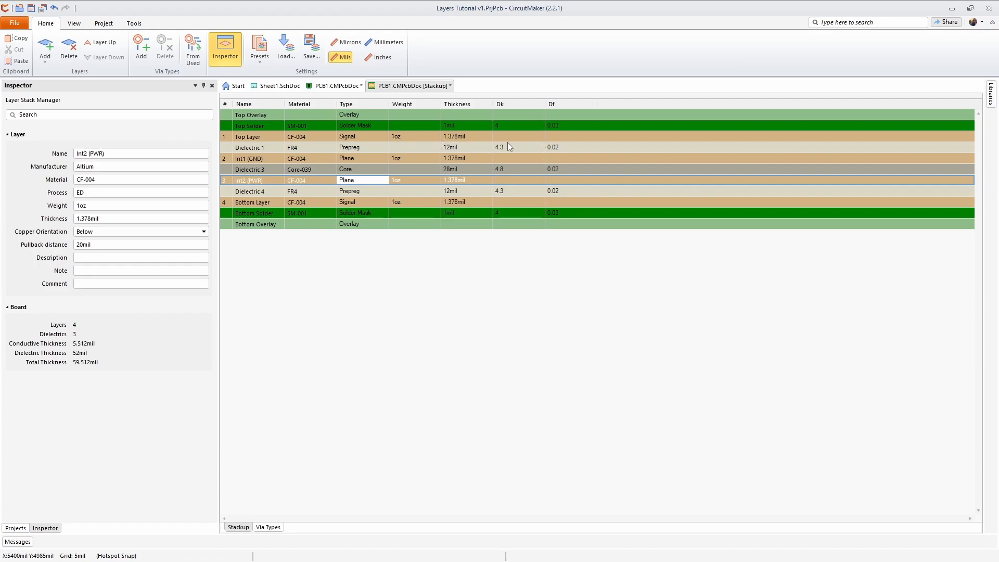
click(300, 147)
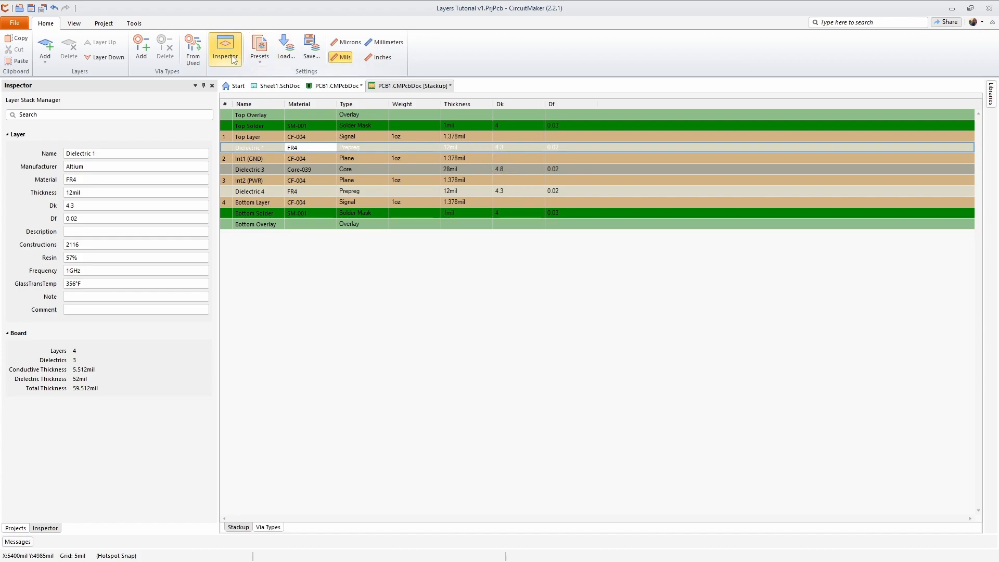
click(263, 61)
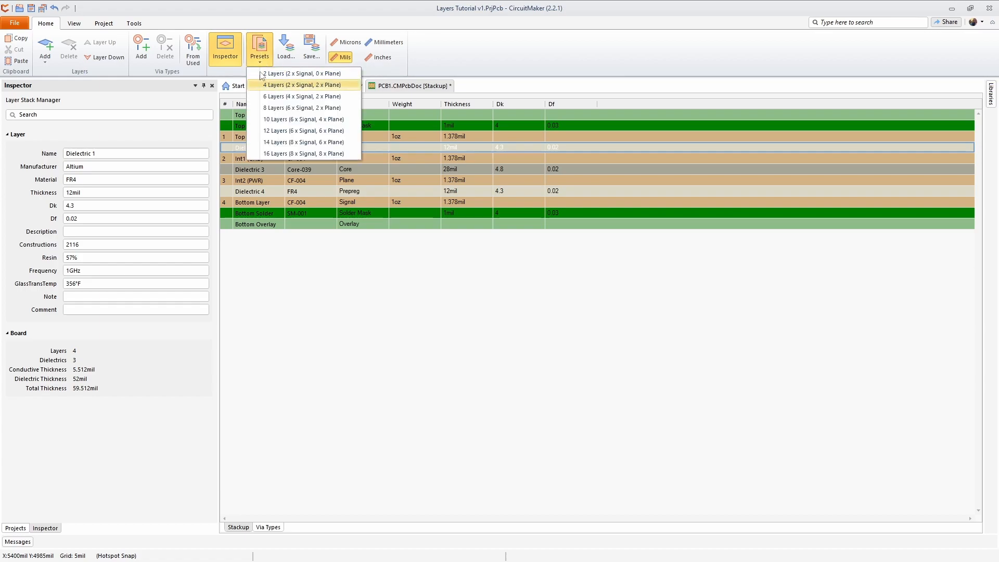
click(556, 56)
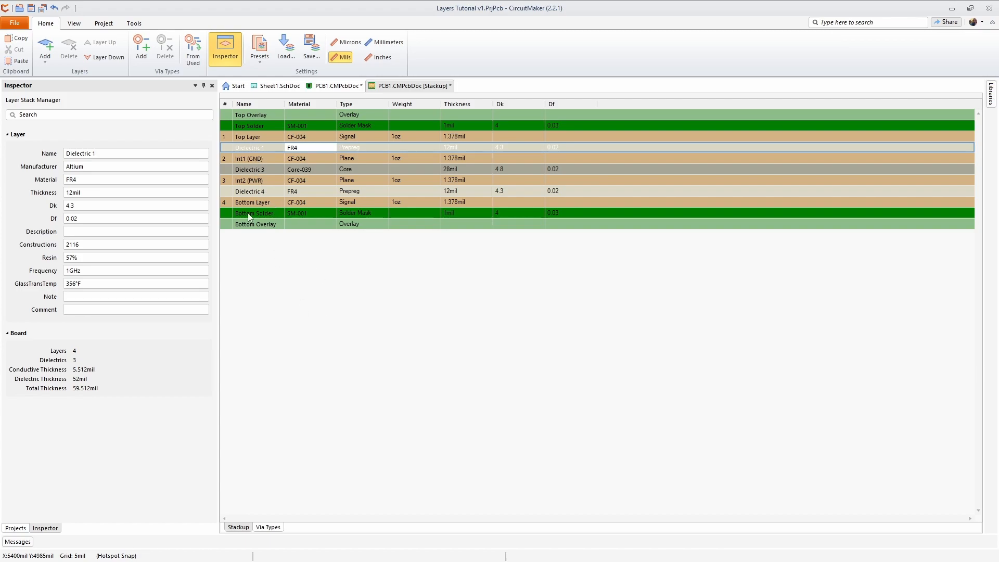
Step: Set the material of the Dielectric 3 core layer to FR4
click(305, 170)
key(ctrl+a)
text(FR4)
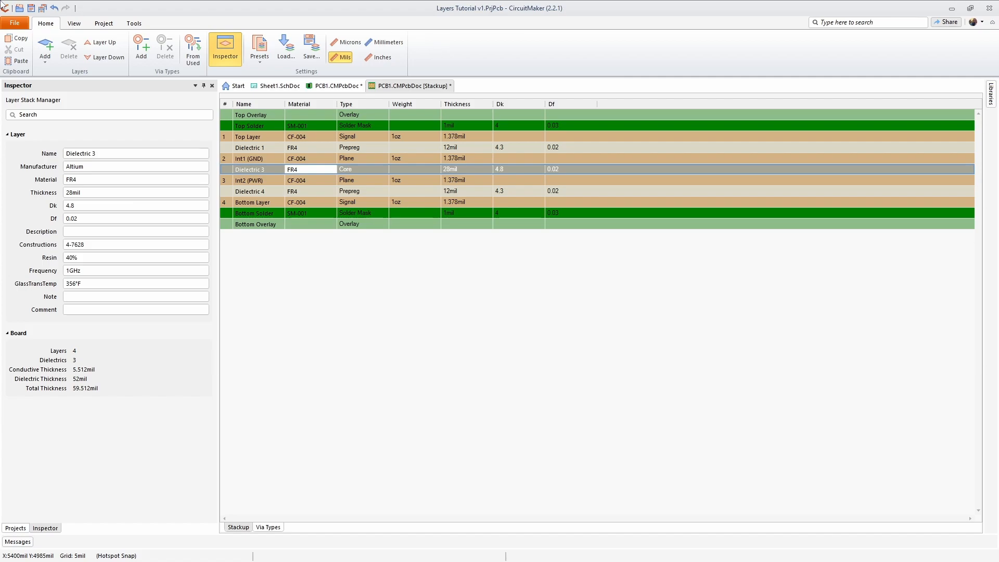
Step: Save the documents and close the layer stackup document
click(42, 10)
right_click(433, 87)
click(451, 92)
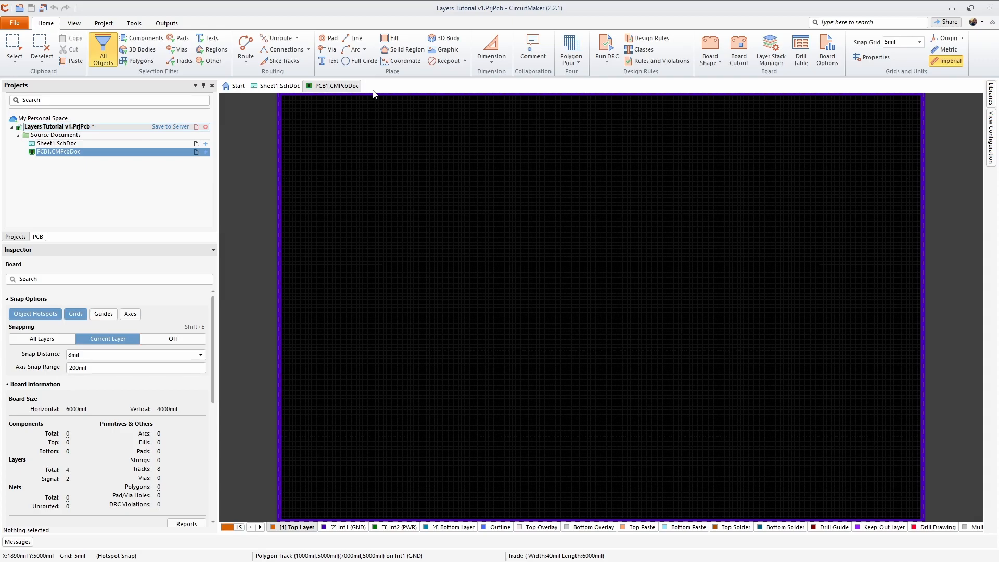
Step: In the Width design rule, set the Top Layer's minimum width to 6 mil and maximum width to 100 mil
click(640, 42)
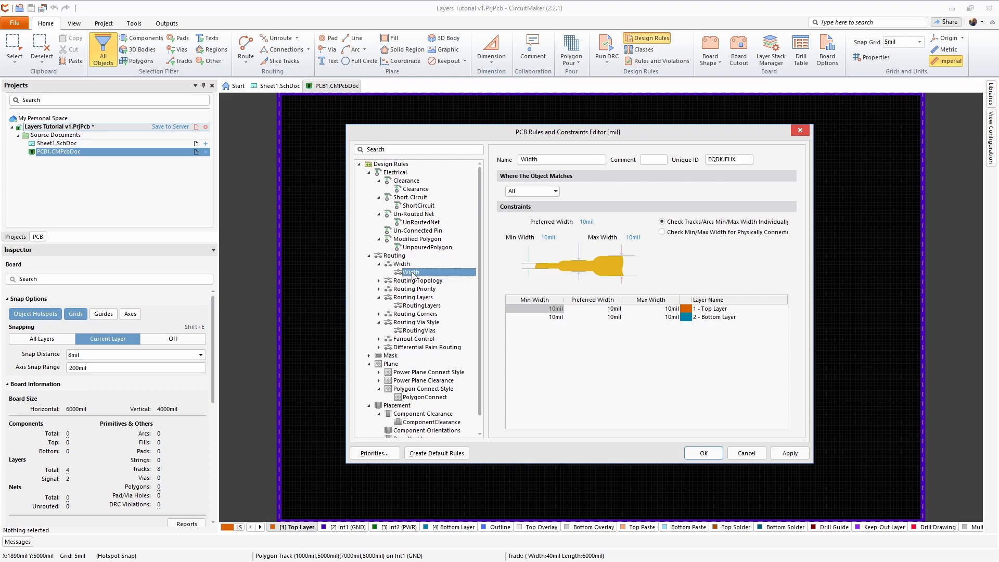
click(553, 309)
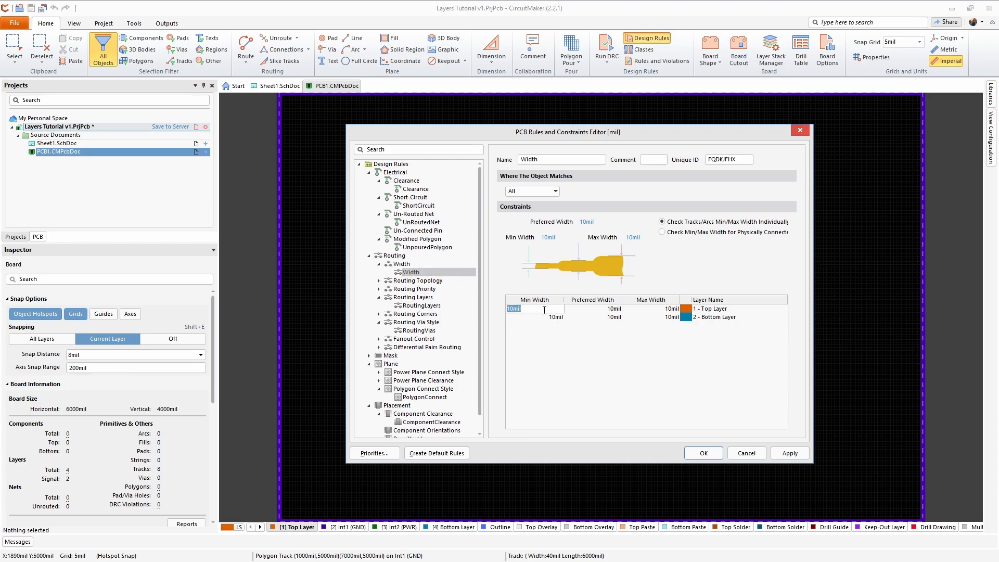
text(6)
key(Return)
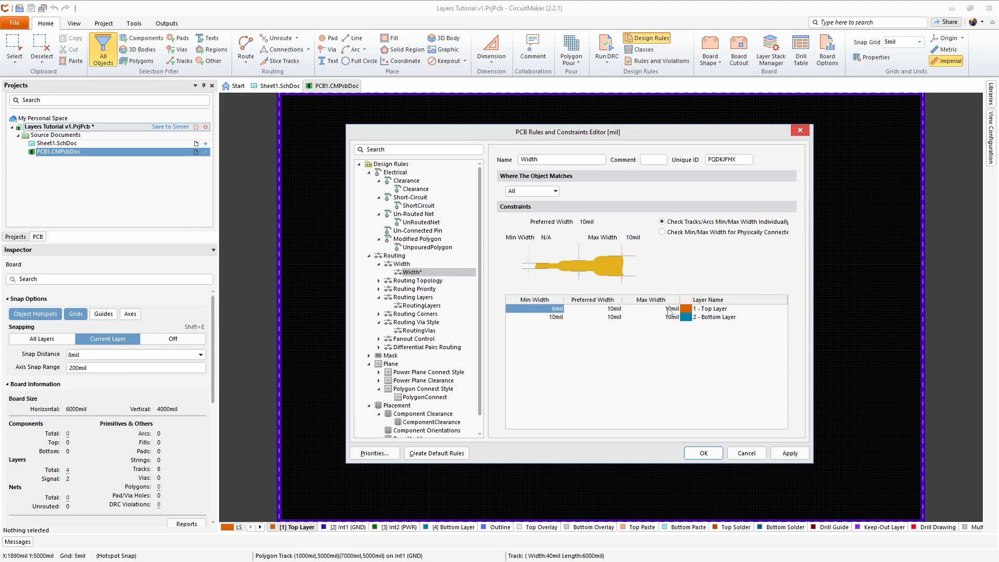
click(671, 309)
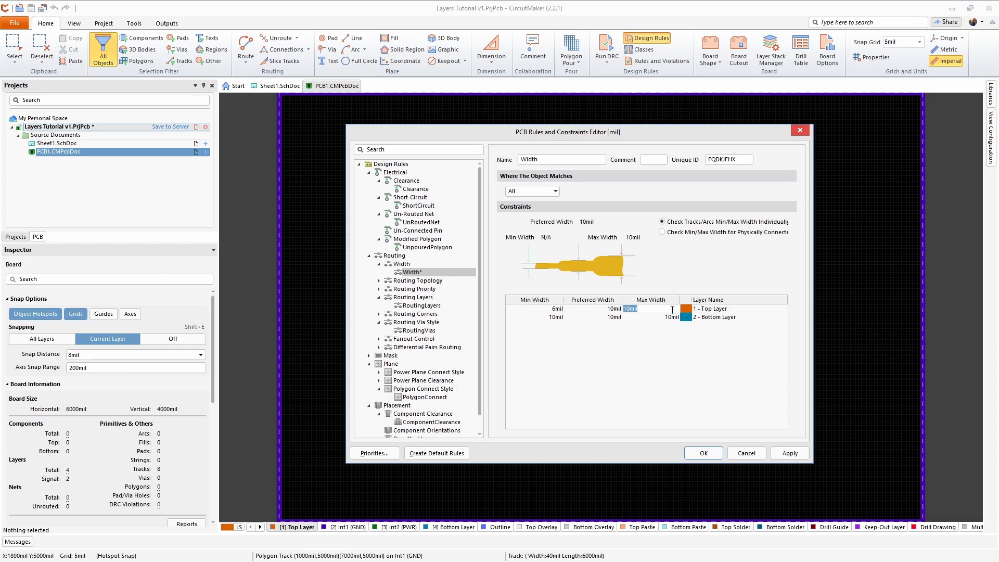
text(100)
key(Return)
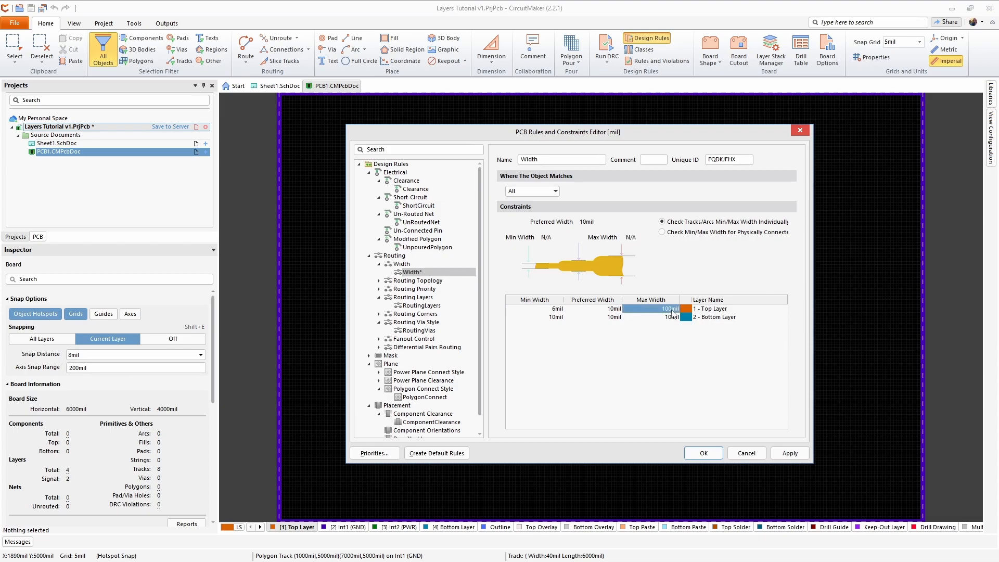
Step: Set the Bottom Layer's minimum width to 6 mil and maximum width to 100 mil in the Width rule
click(554, 317)
text(6)
click(670, 316)
text(100)
key(Return)
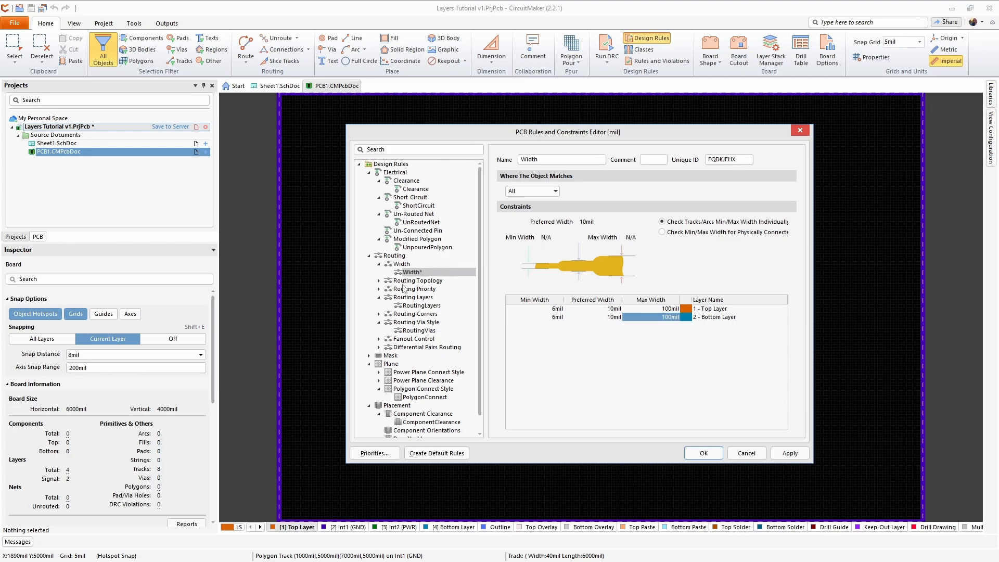
Step: In the RoutingVias rule, set the via diameter to a minimum of 24 mil and a maximum of 300 mil
click(409, 307)
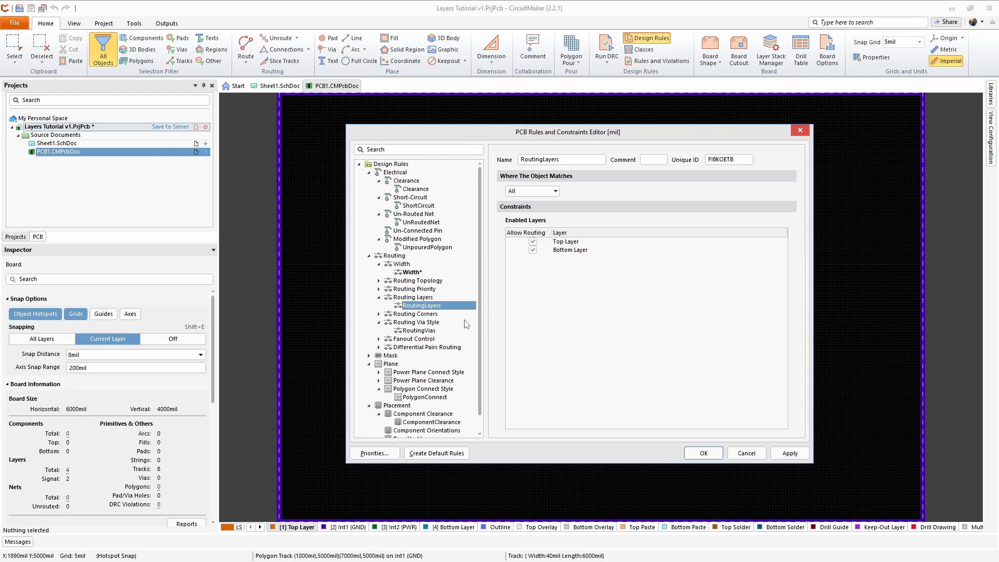
click(416, 331)
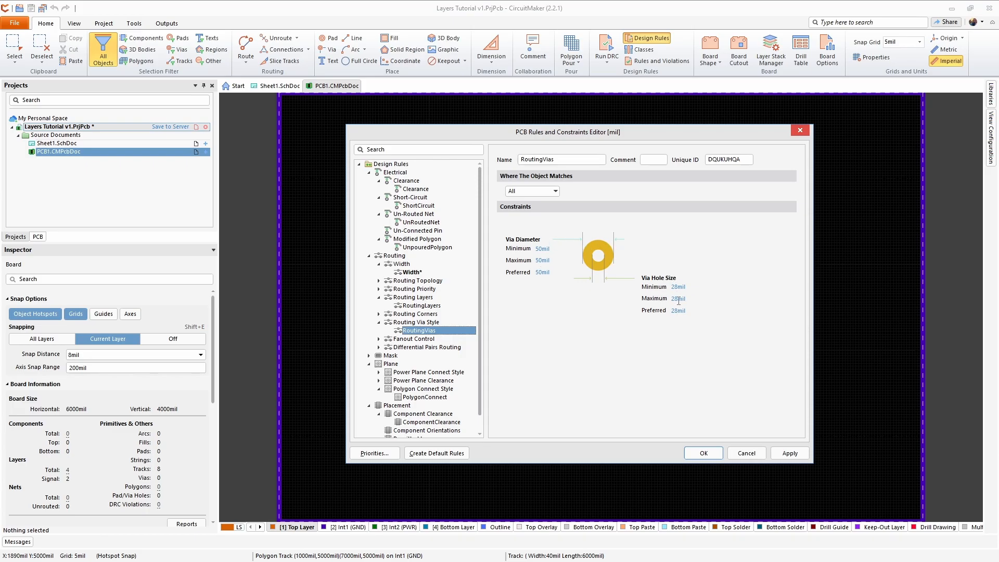
click(541, 248)
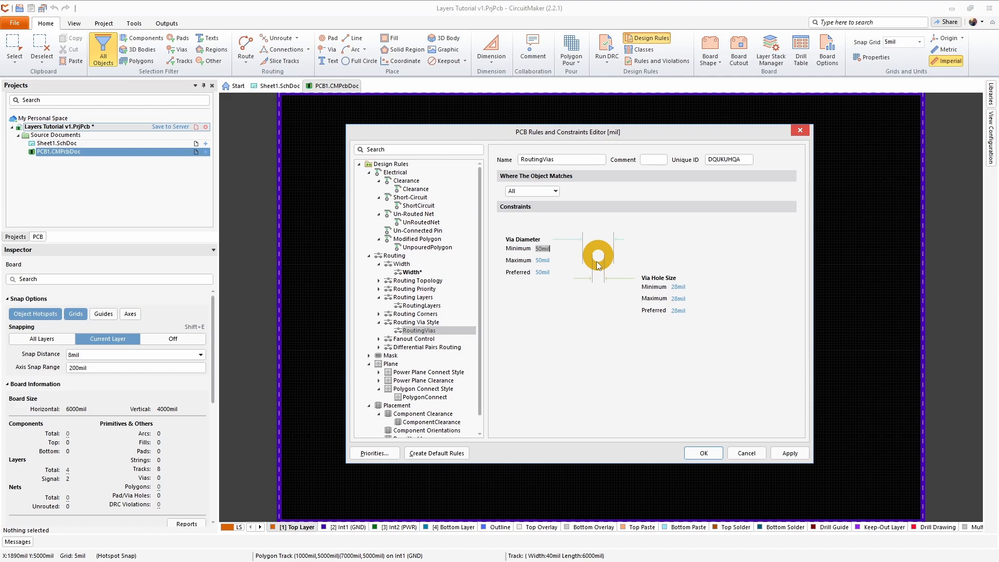
text(24)
key(Return)
click(541, 261)
text(300)
Step: Set the via hole size to a minimum of 8 mil and a maximum of 100 mil in the RoutingVias rule
click(543, 271)
click(677, 286)
text(8)
click(679, 298)
text(100)
Step: Set the preferred via diameter to 30 mil and the preferred via hole size to 10 mil, accepting the rule changes
click(539, 272)
text(30)
click(684, 311)
text(10)
click(712, 456)
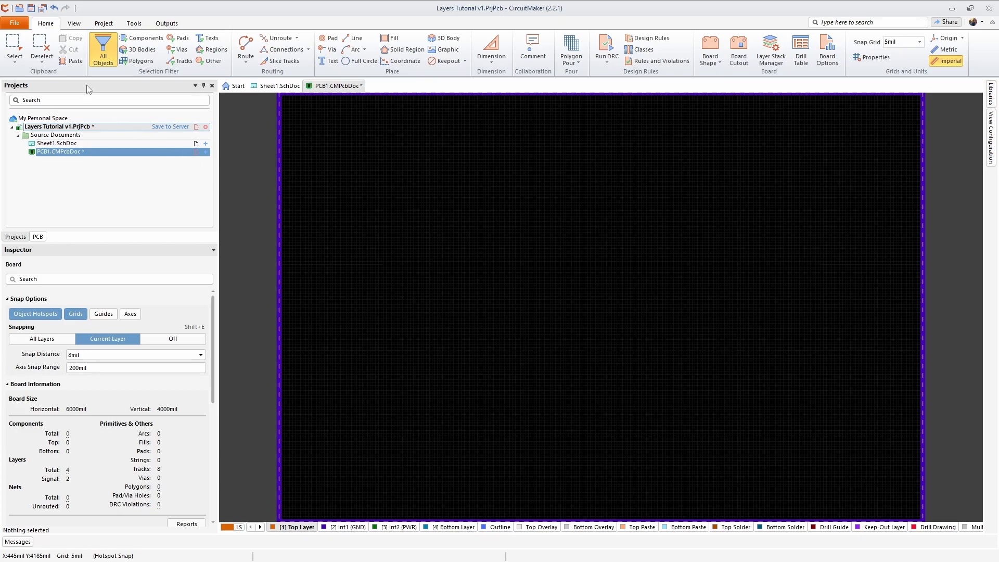
Step: Save the documents and update the PCB from the Sheet1 schematic, executing all engineering changes
click(43, 9)
click(280, 86)
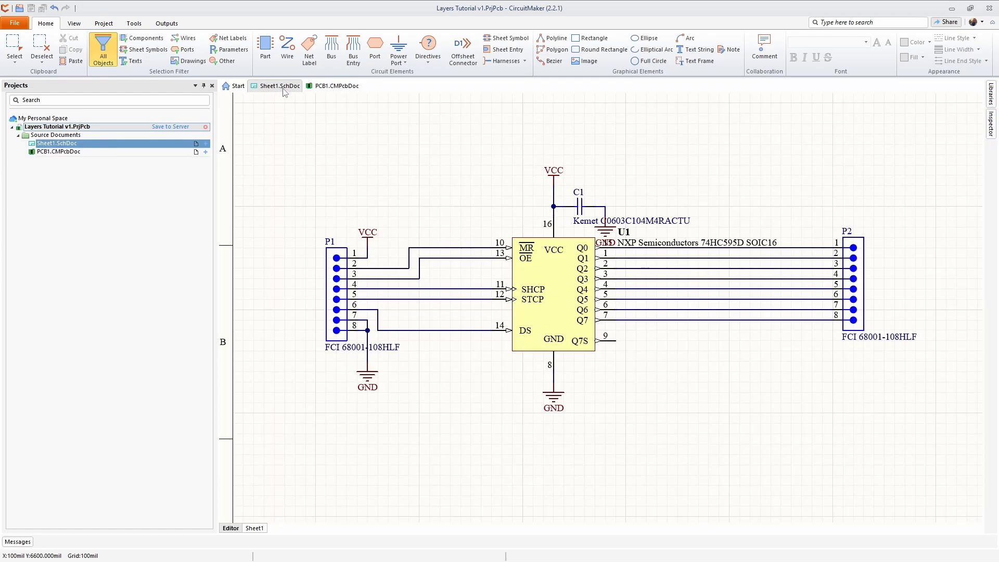
click(104, 24)
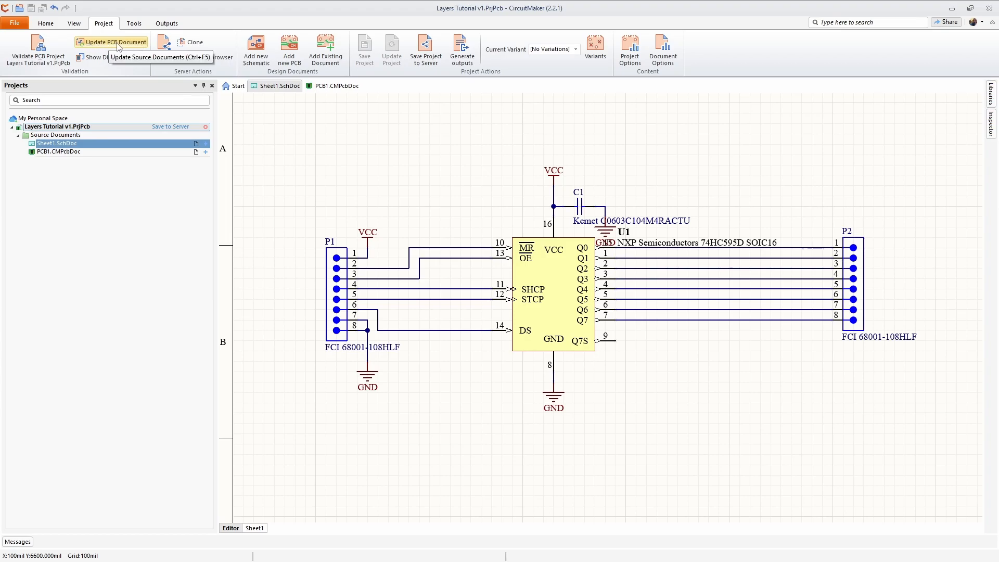
click(118, 42)
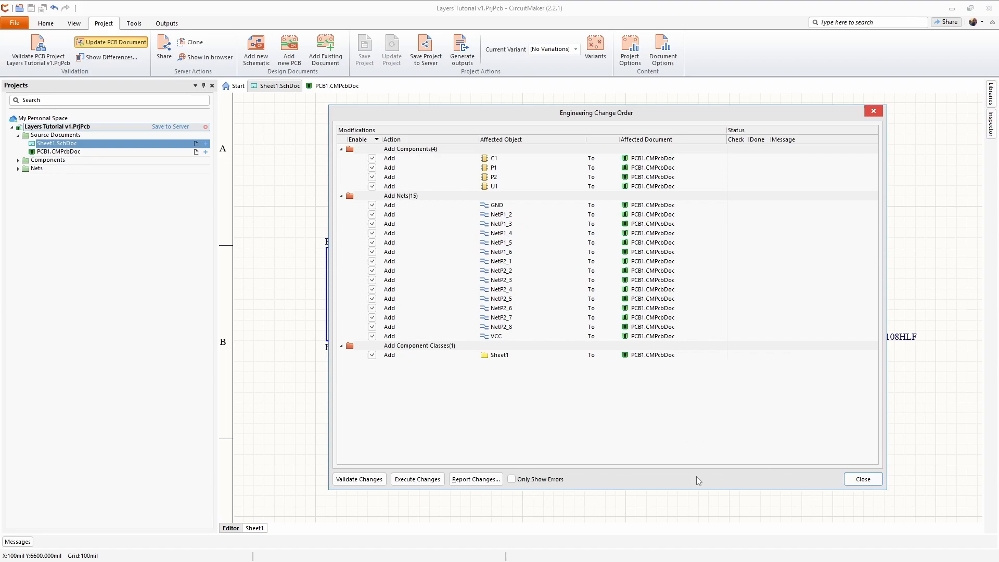
click(417, 479)
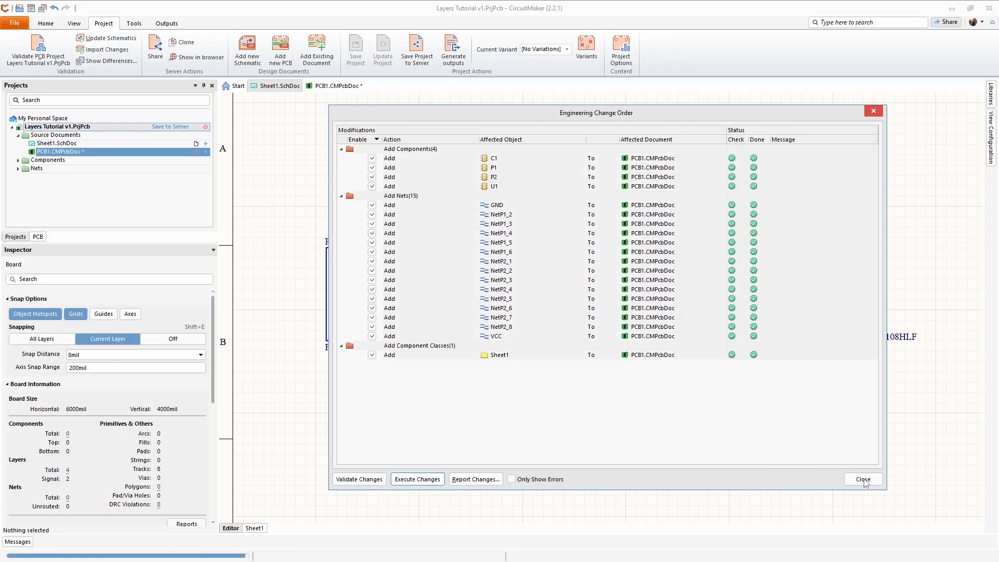
click(863, 479)
Step: Route a trial 24 mil wide track about 370 mil long on the Bottom Layer below U1, and delete it
right_drag(814, 462, 671, 401)
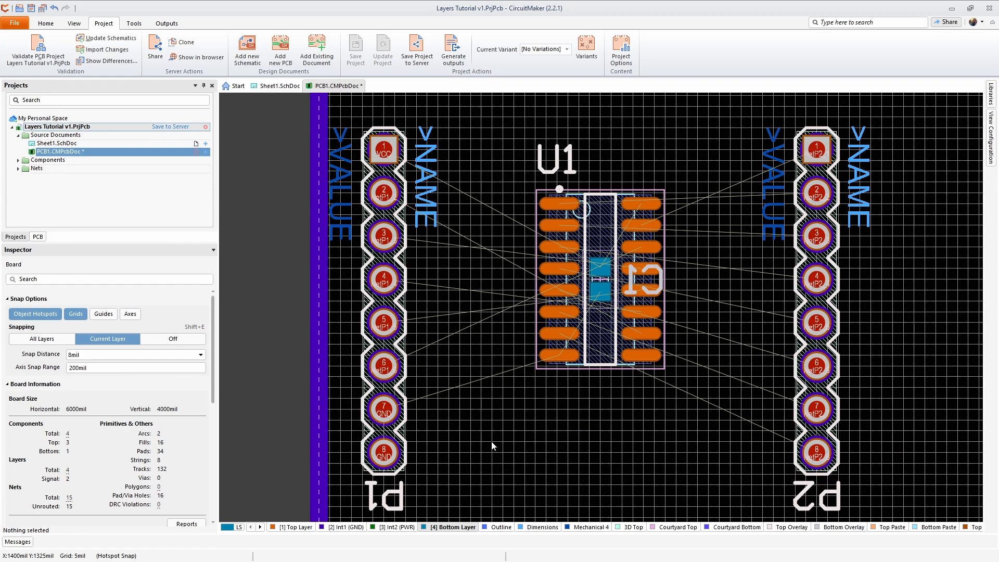
key(ctrl+w)
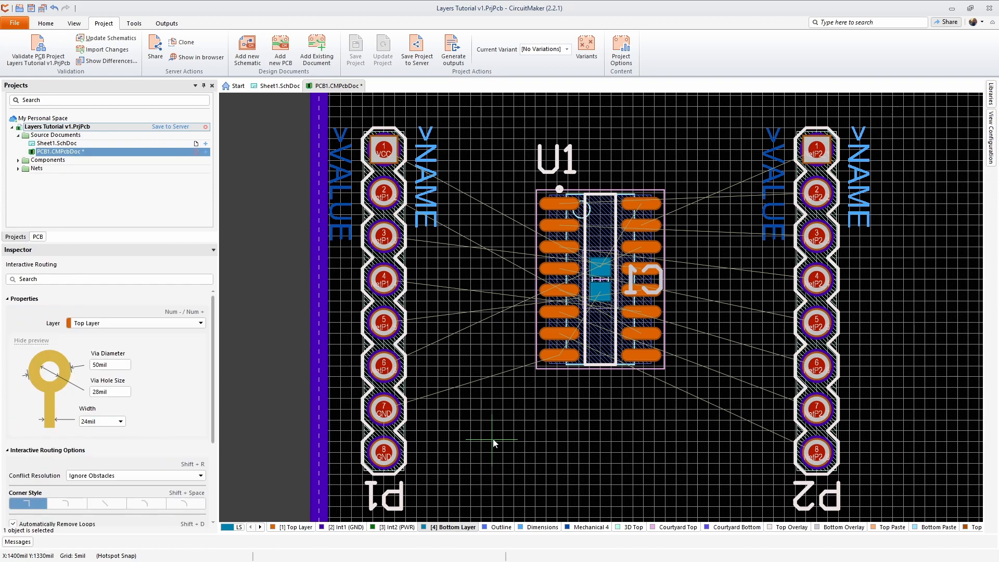
click(489, 440)
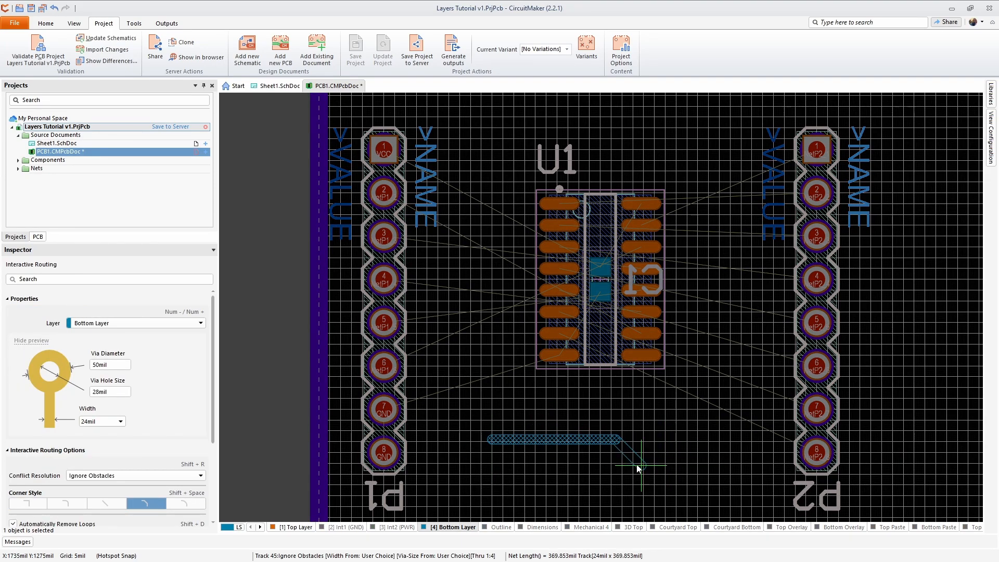
click(630, 465)
click(630, 465)
right_click(634, 472)
right_click(634, 474)
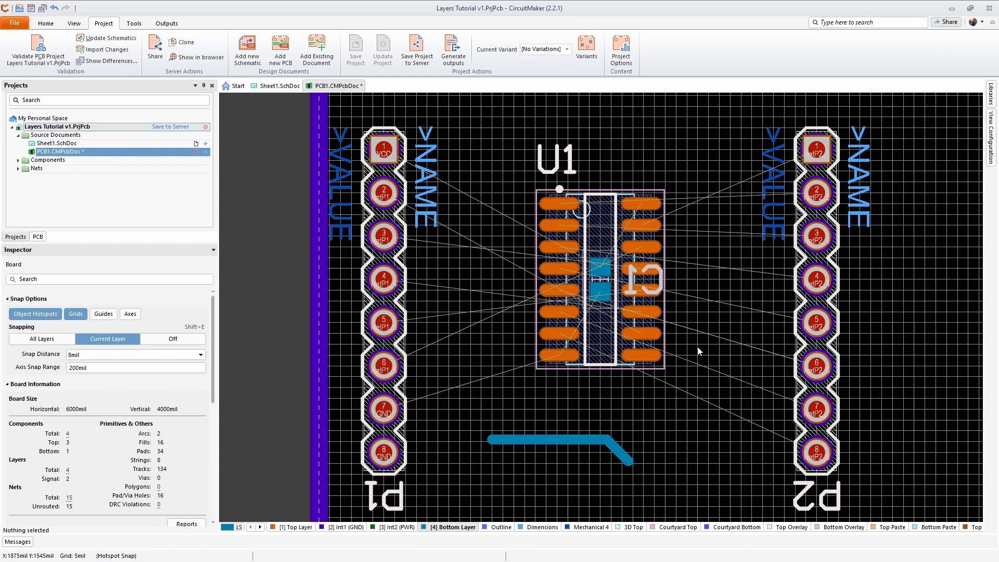
drag(470, 433, 645, 493)
click(645, 493)
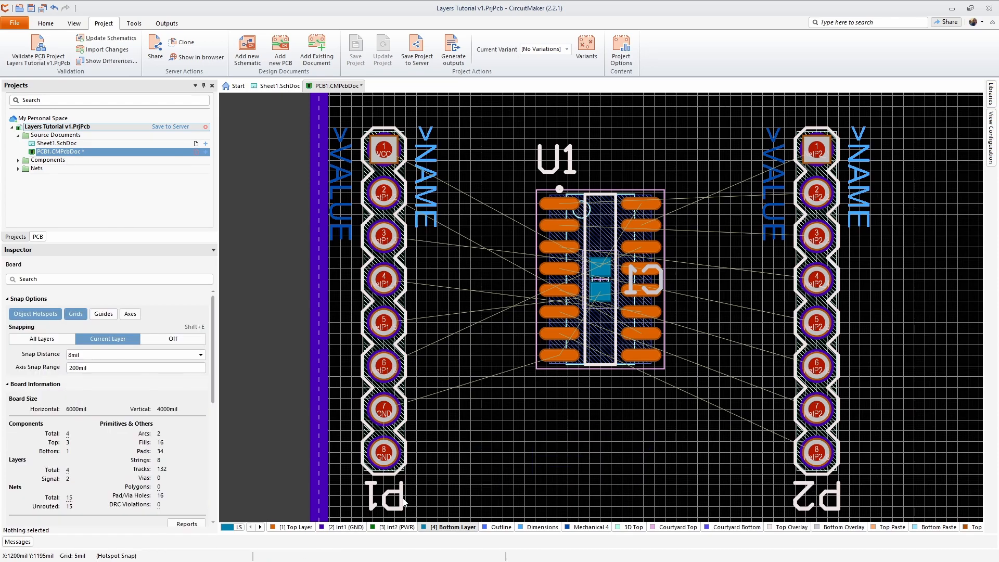
Step: Route a short trial track 24 mil wide on the Top Layer below U1, and delete it
click(303, 527)
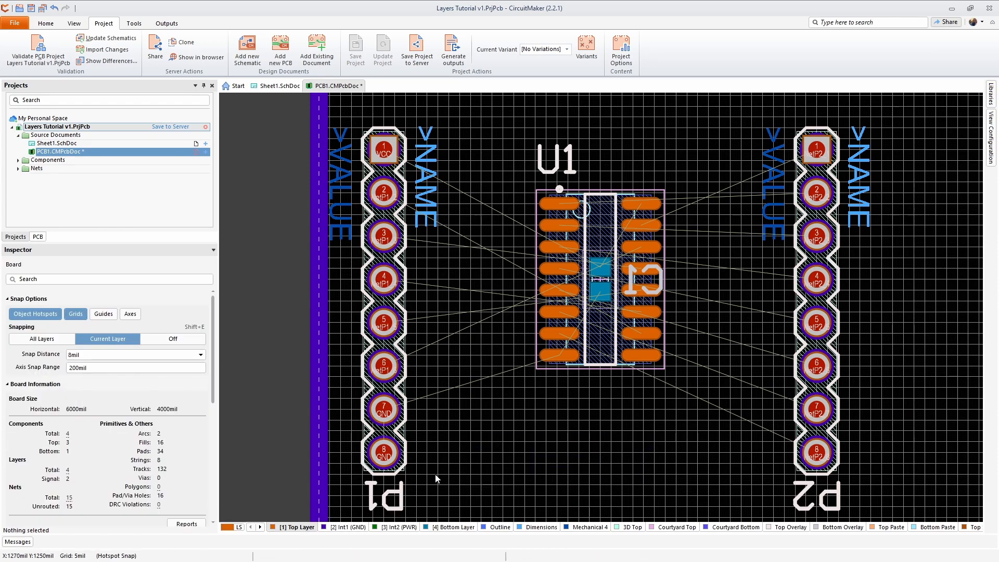
key(ctrl+w)
click(523, 418)
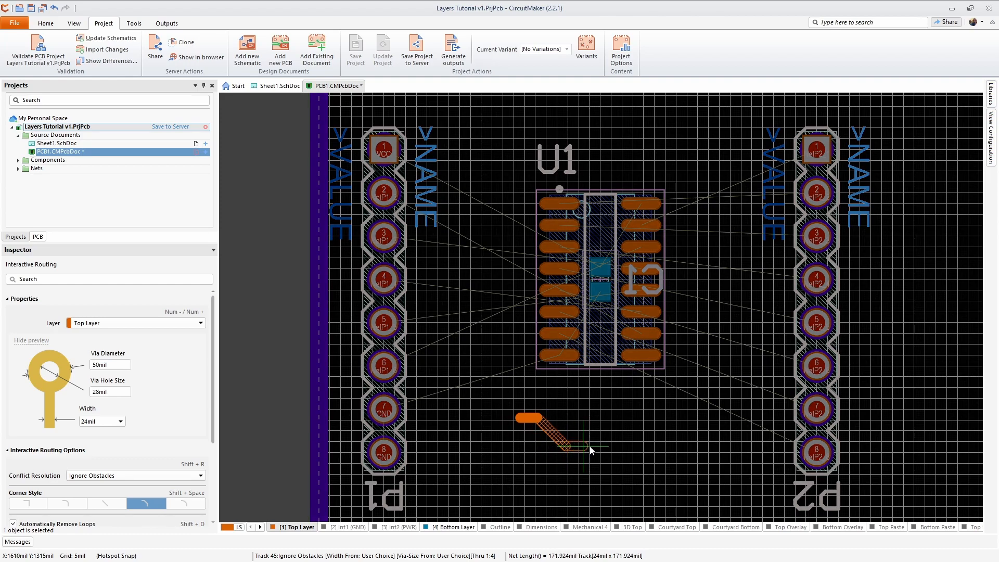
click(645, 434)
right_click(647, 441)
right_click(568, 479)
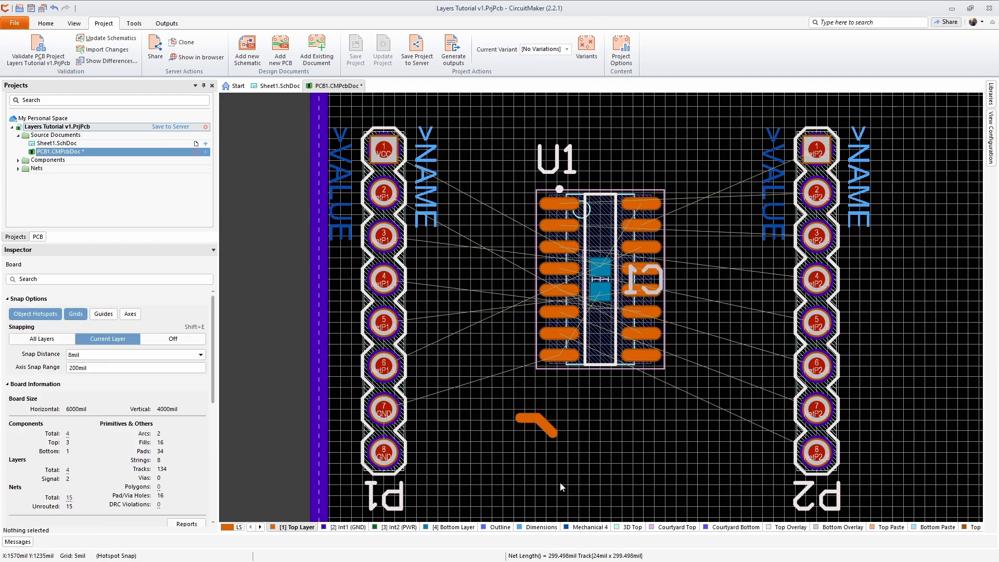
drag(489, 392, 583, 458)
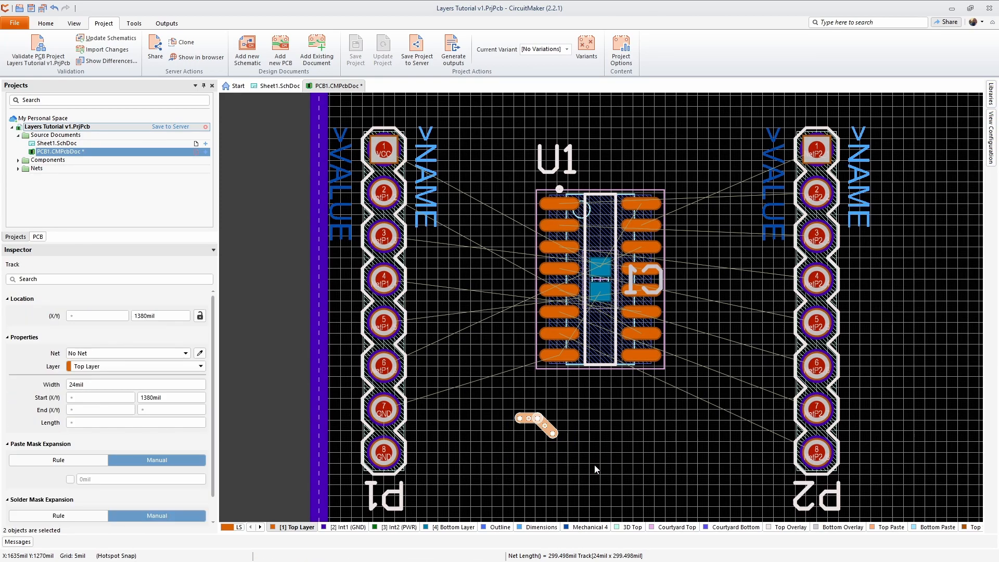
key(Delete)
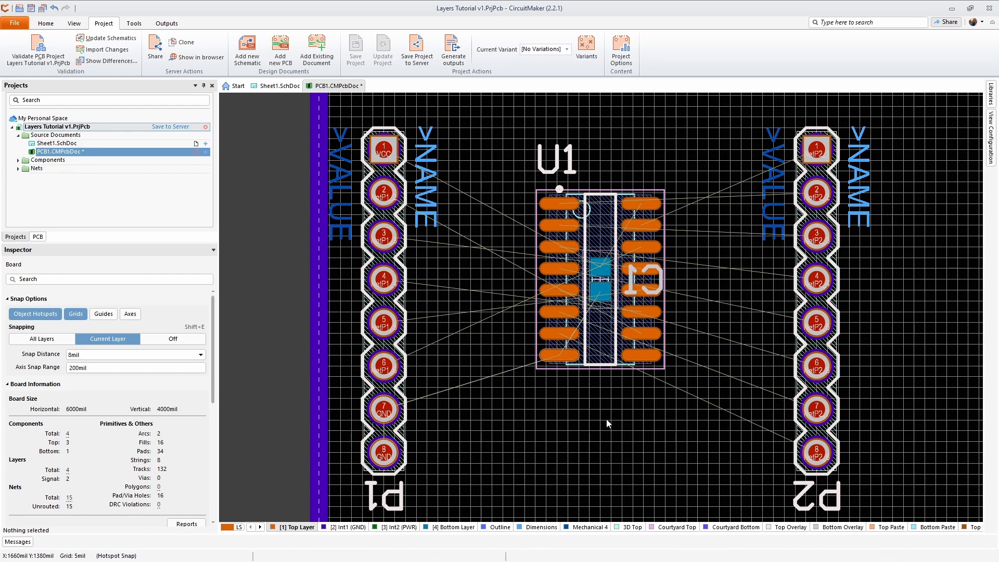
Step: Route a 24 mil wide GND track on the Top Layer from U1 pin 8 to the centreline, turning toward C1's GND pad
key(ctrl+w)
click(581, 357)
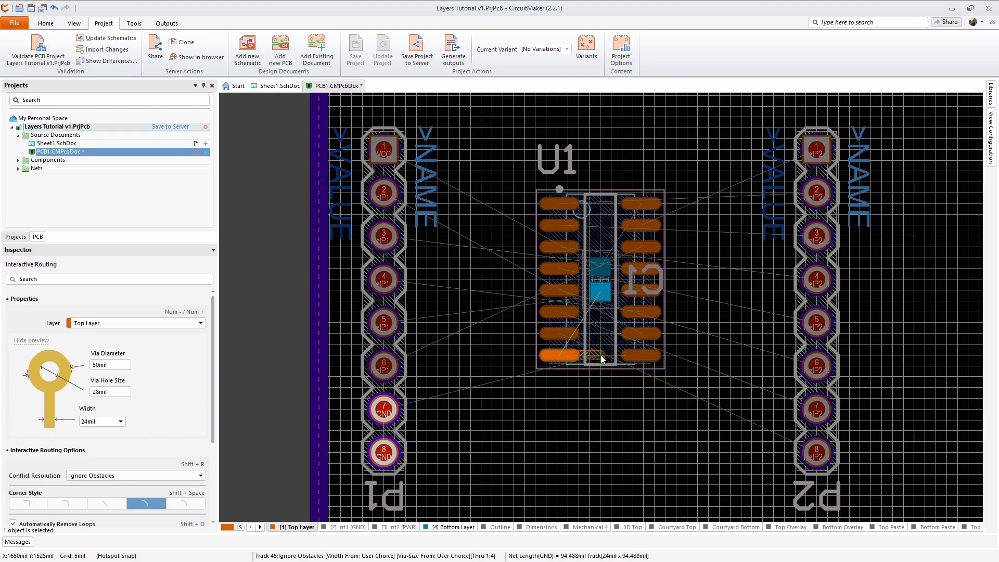
ctrl+scroll(603, 278, up, 2)
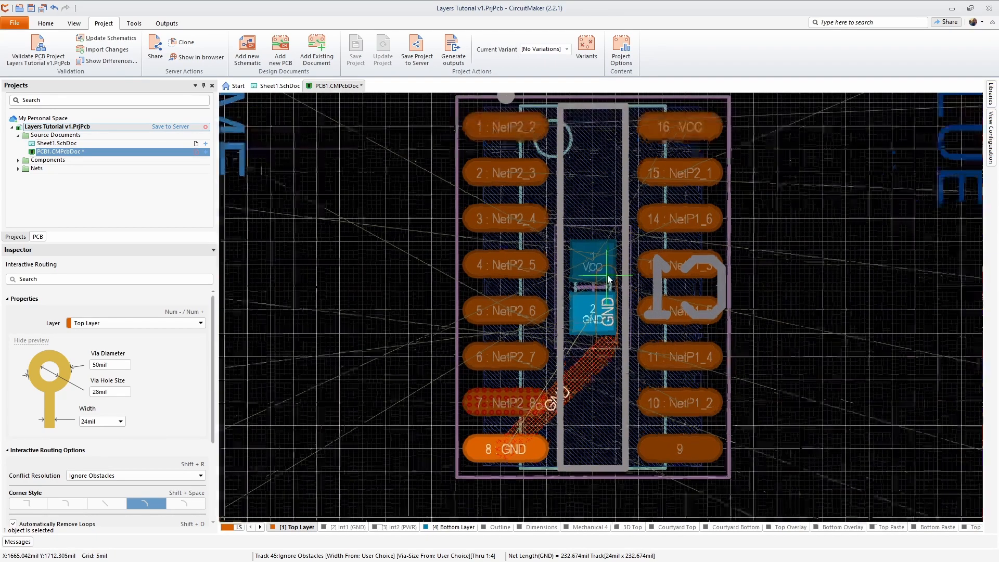
scroll(608, 275, up, 1)
scroll(608, 276, down, 2)
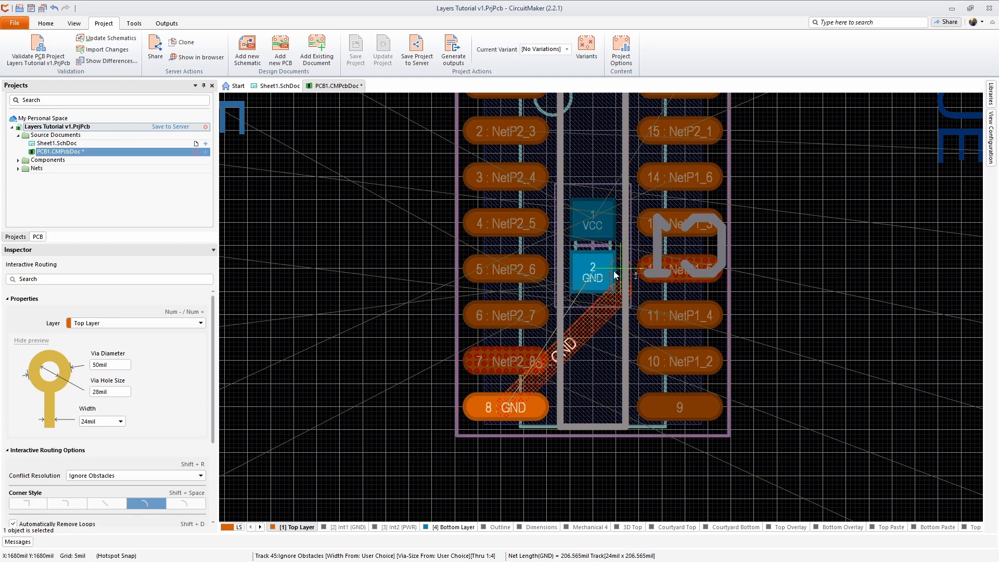
right_drag(620, 272, 617, 334)
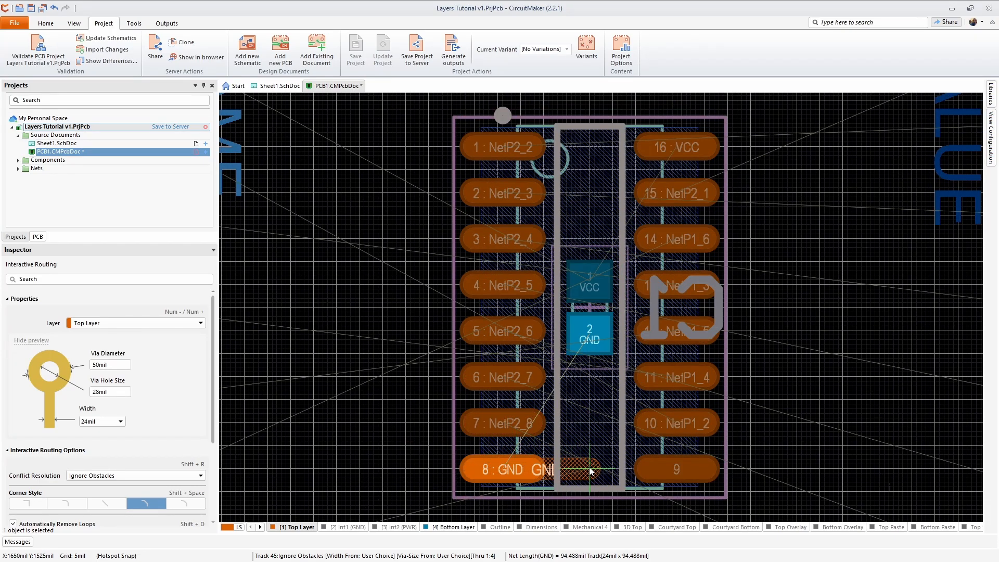
click(590, 470)
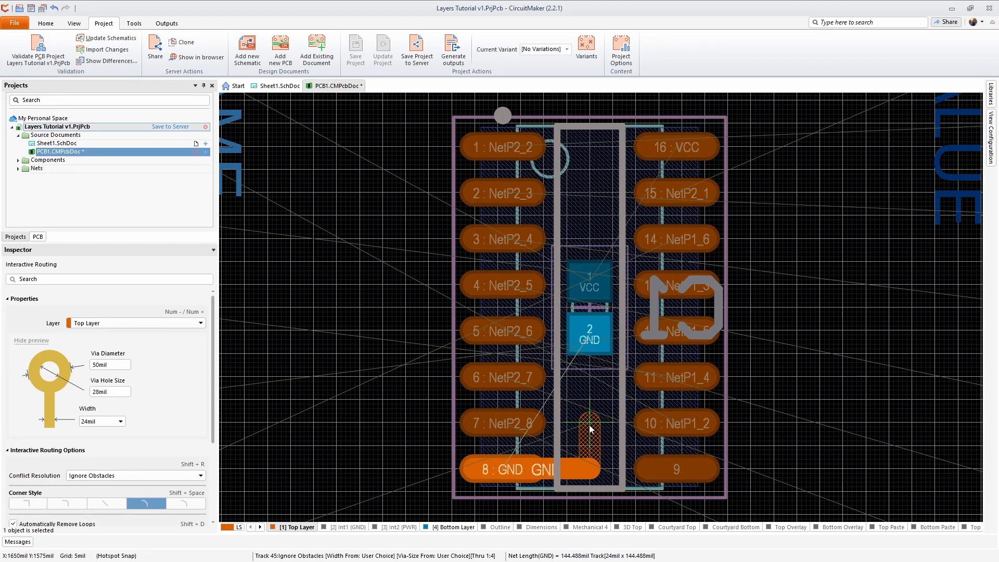
click(591, 402)
key(Escape)
key(Escape)
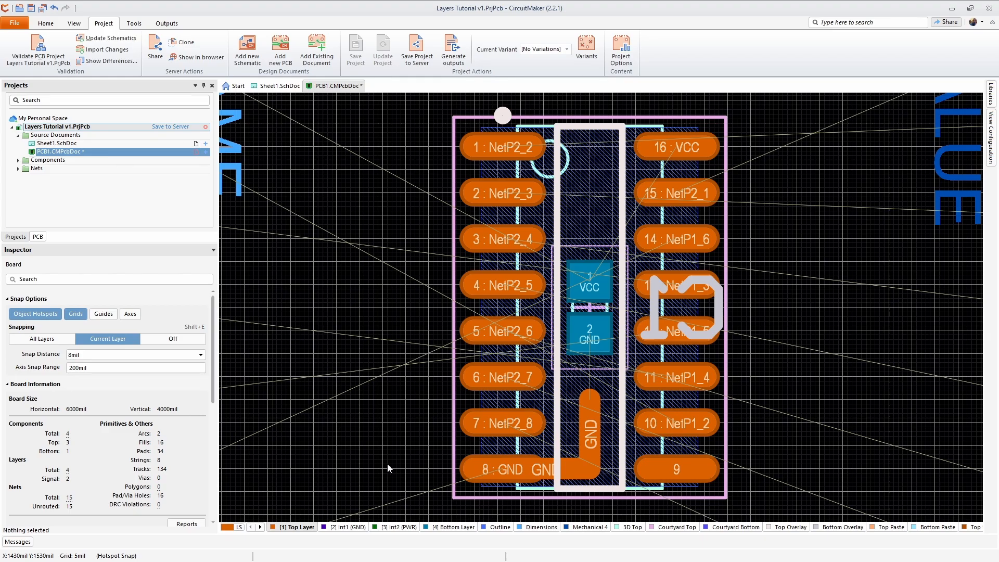
Step: Place a through via on the free end of the GND track at X 1650 mil, Y 1600 mil
key(p)
key(v)
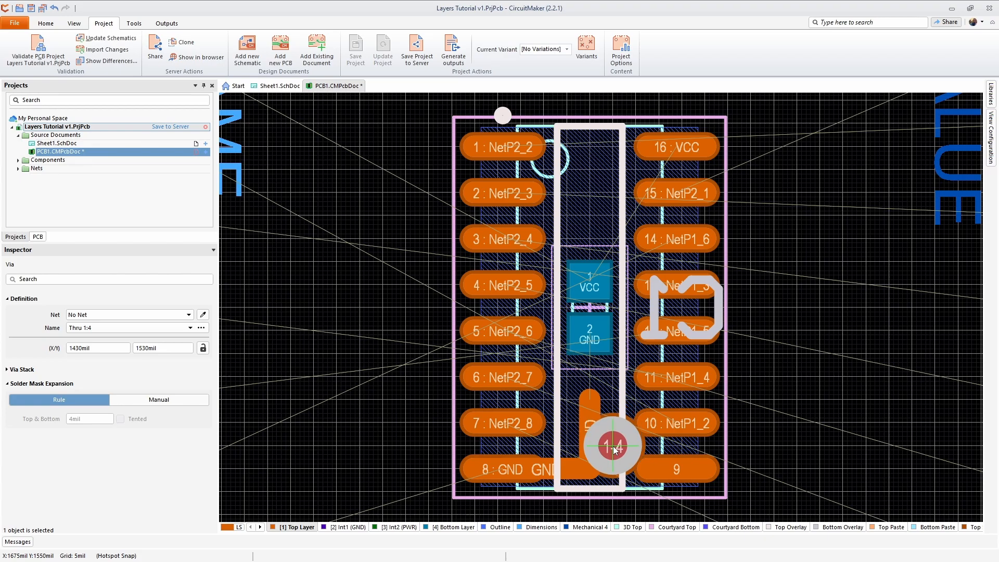
click(594, 403)
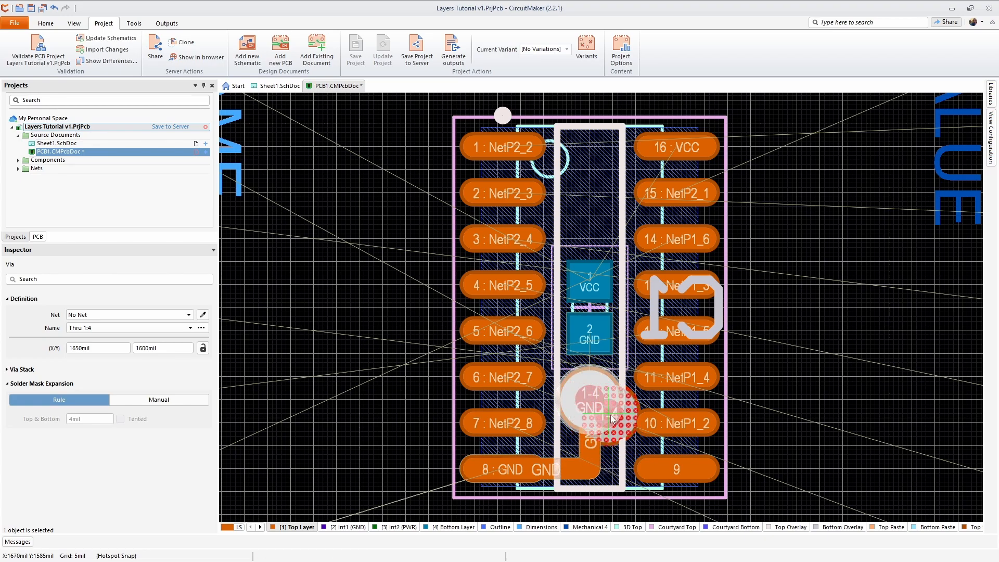
right_click(545, 438)
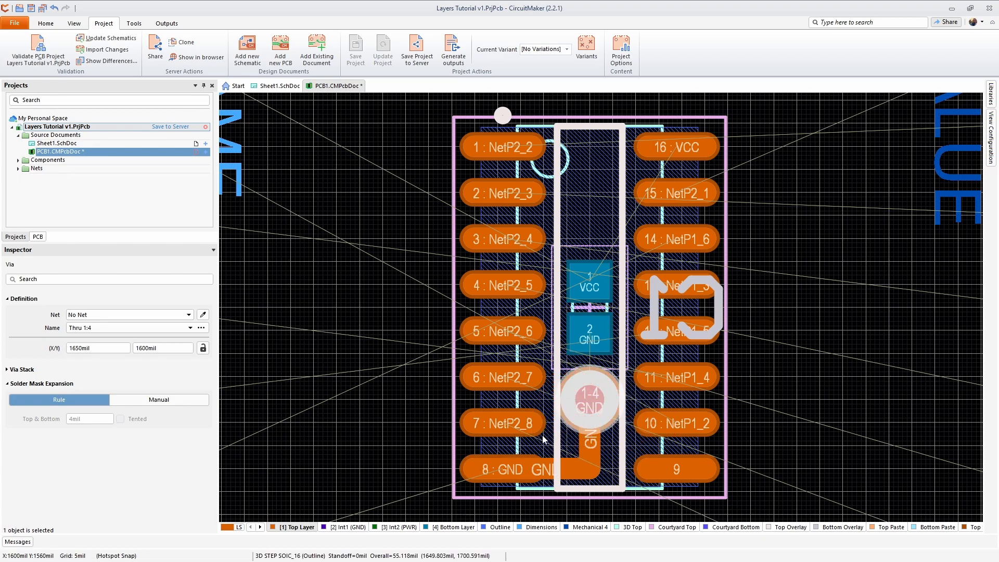
click(383, 450)
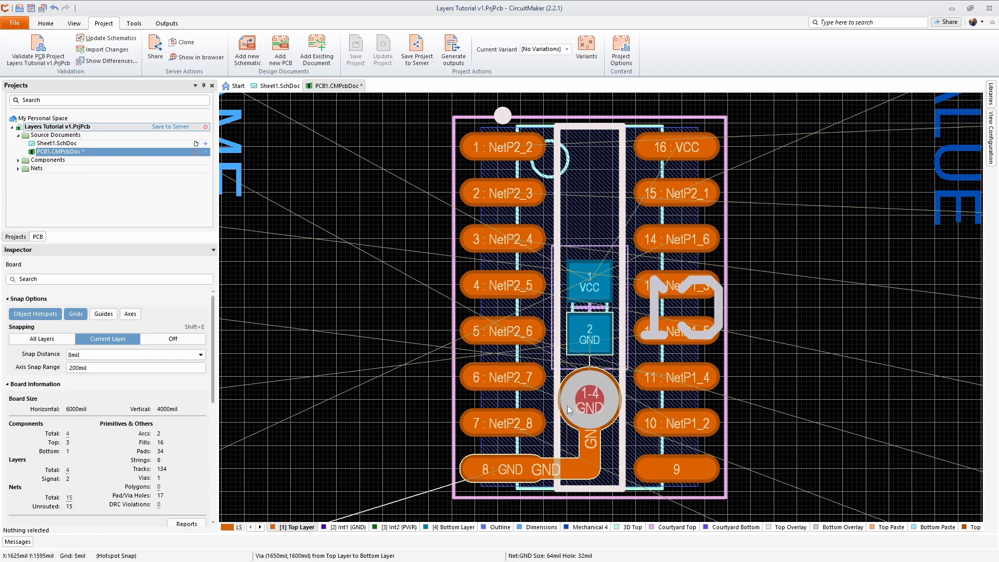
Step: Set the GND via's diameter to 45 mil and its hole size to 15 mil
click(567, 405)
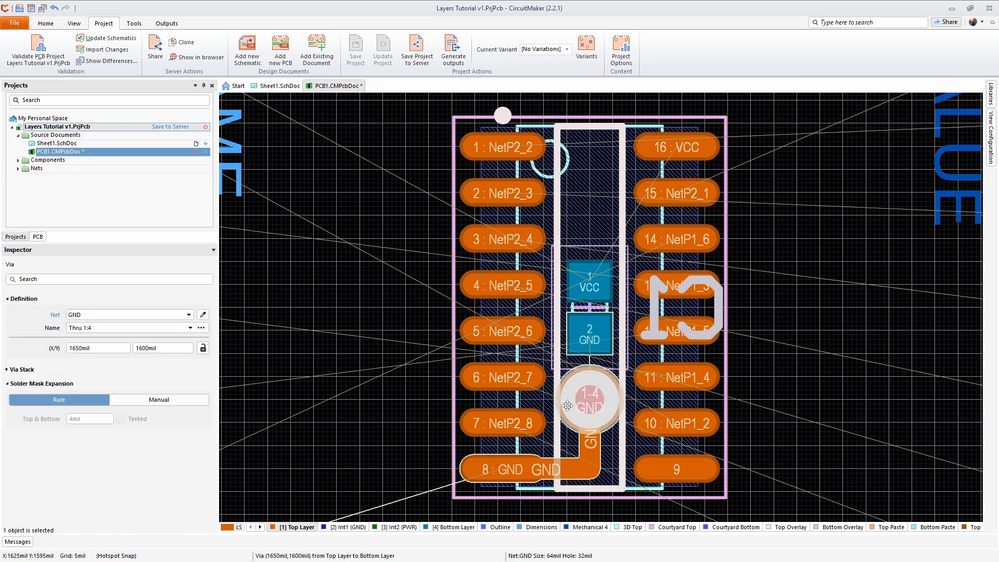
double_click(567, 405)
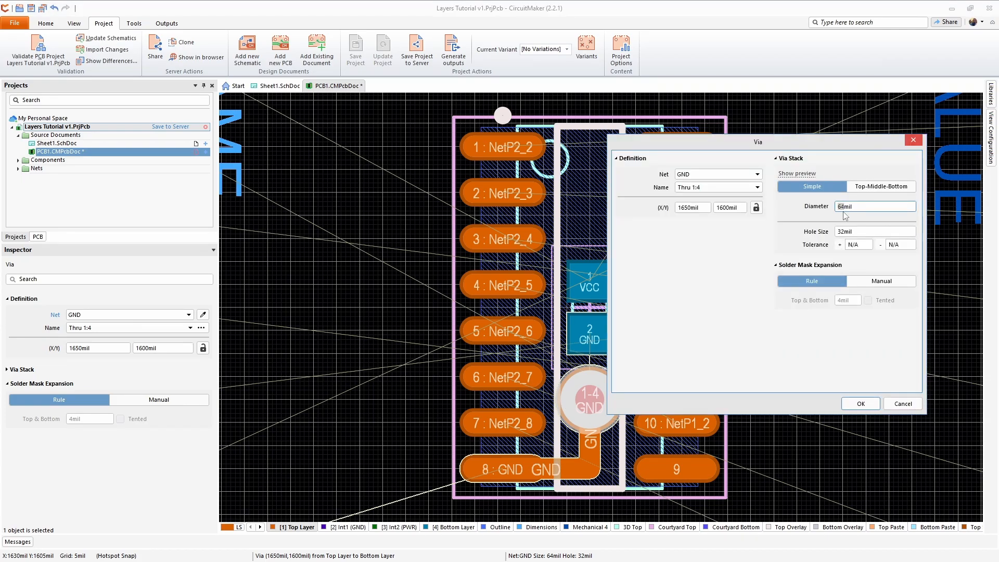
text(45)
click(841, 232)
key(BackSpace)
key(BackSpace)
text(15)
click(861, 403)
click(818, 397)
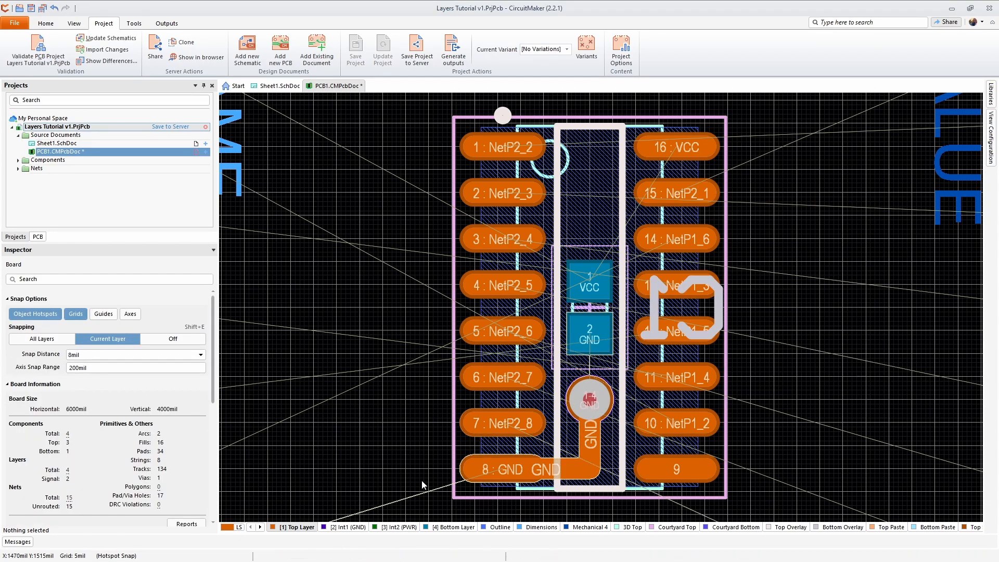
Step: Route a straight 24 mil wide Bottom Layer track from C1's GND pad to the GND via
key(KP_Multiply)
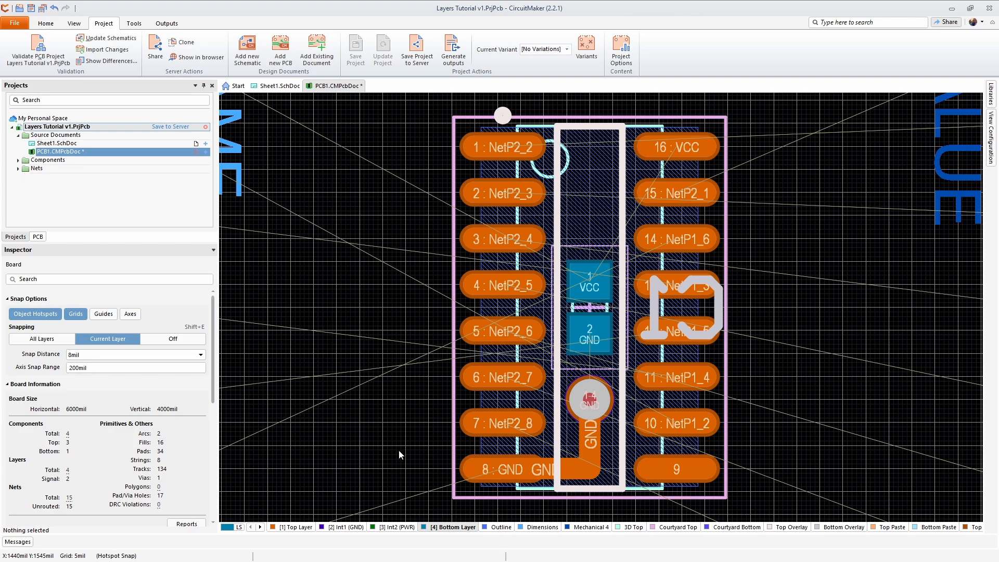
key(ctrl+w)
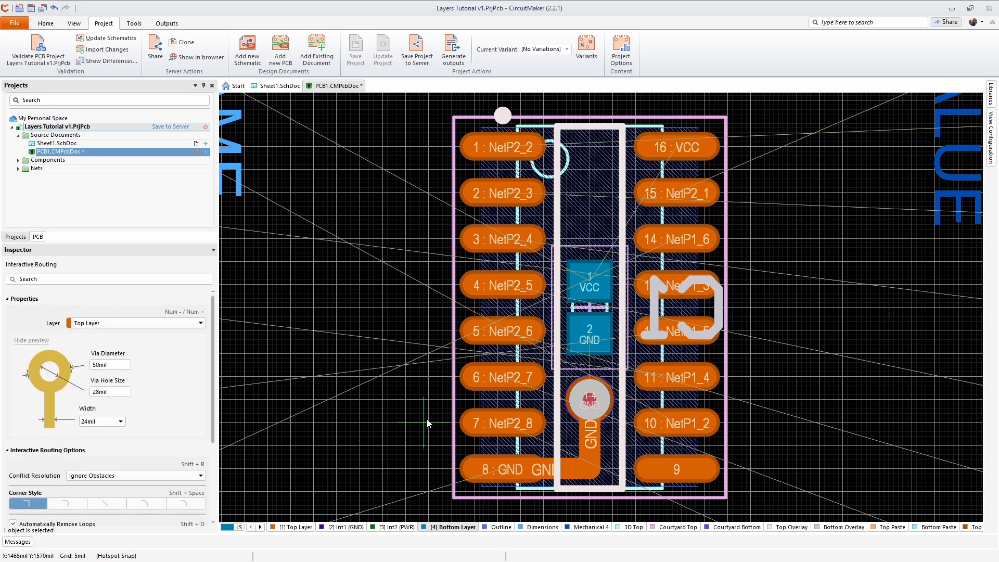
click(587, 336)
key(shift+space)
key(shift+space)
key(shift+space)
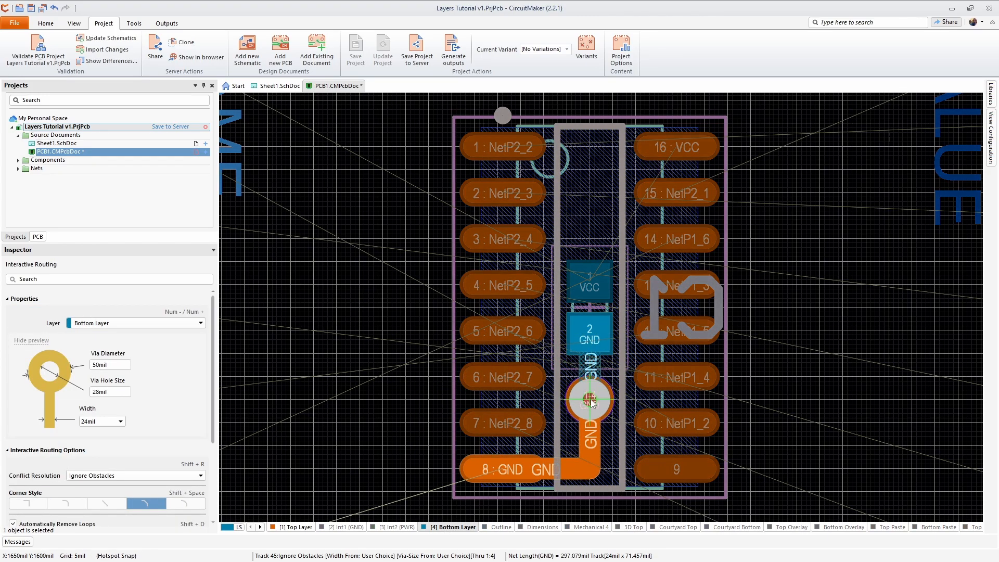
click(589, 400)
right_click(590, 400)
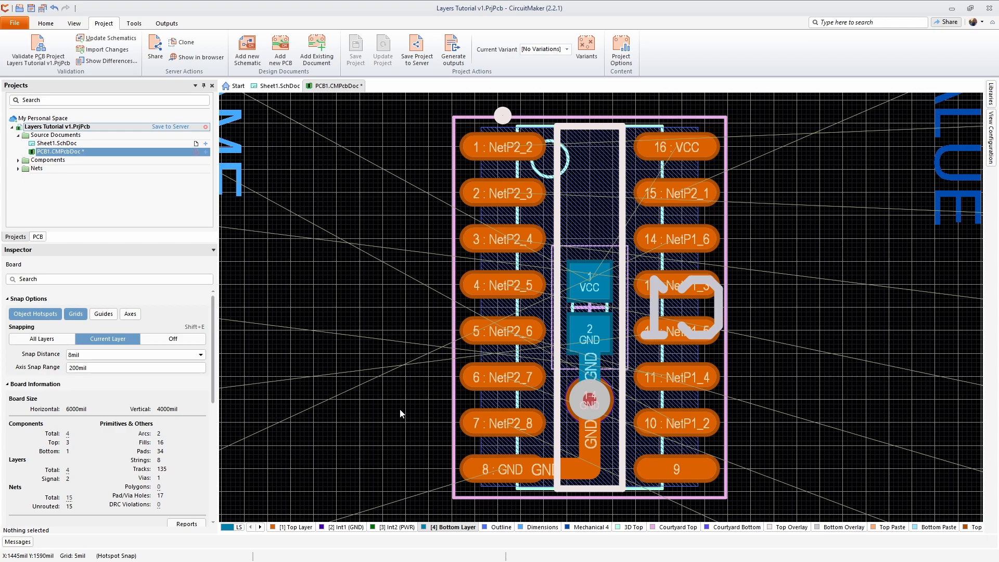
Step: Route VCC 24 mil wide from C1 pad 1 on the Bottom Layer, through a via at Y 1800 mil, to U1 pin 16 on the Top Layer
key(ctrl+w)
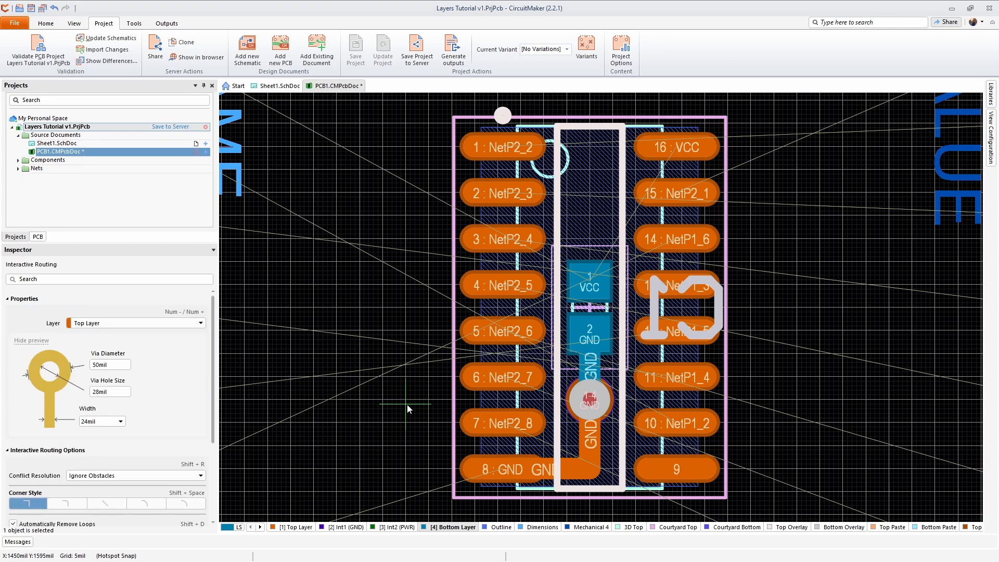
click(593, 286)
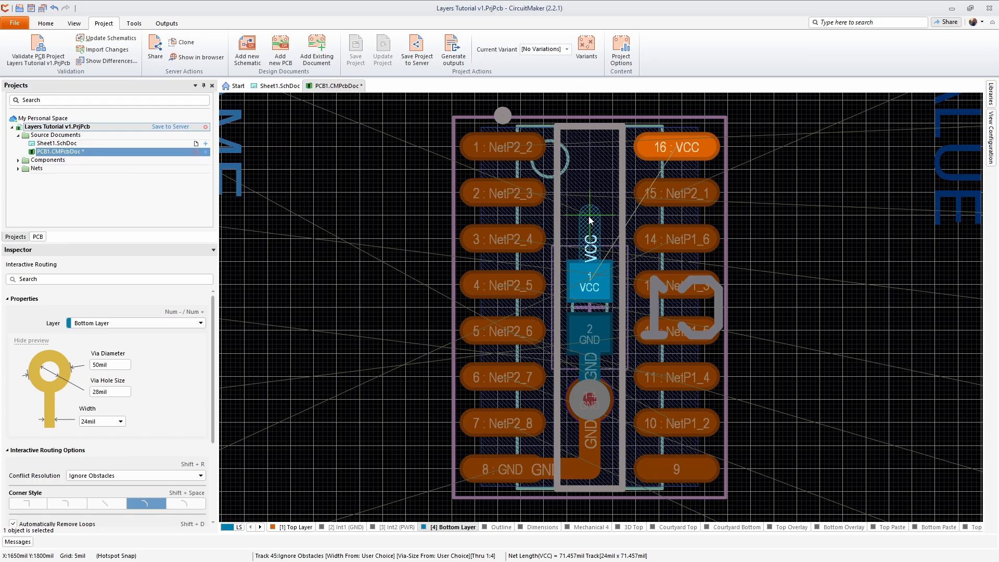
key(KP_Add)
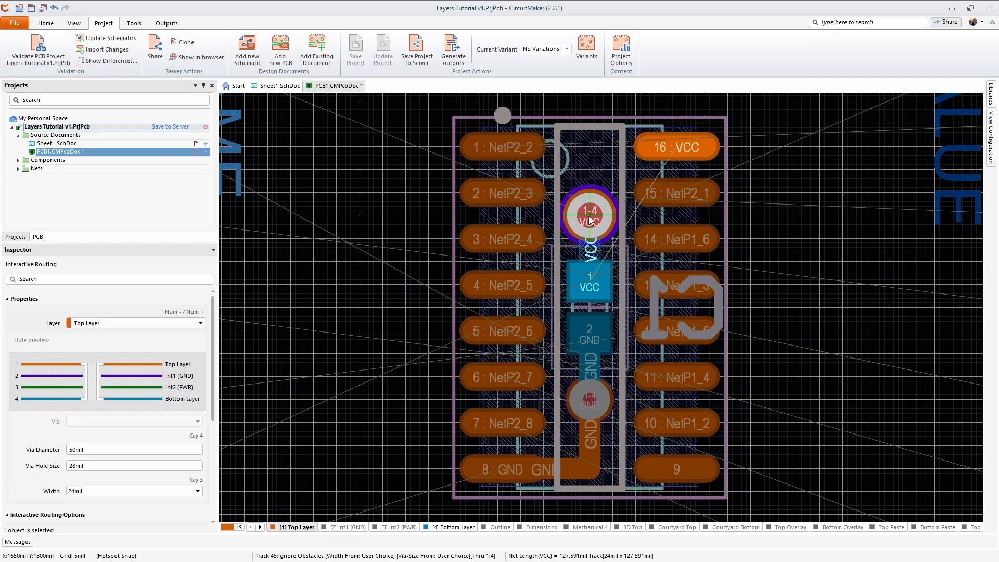
click(589, 216)
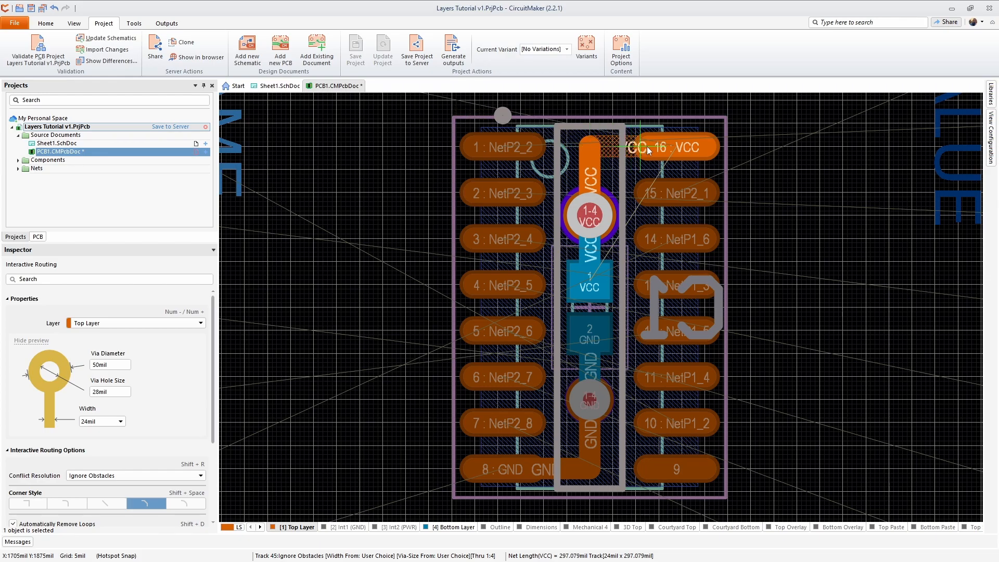
click(683, 146)
key(Escape)
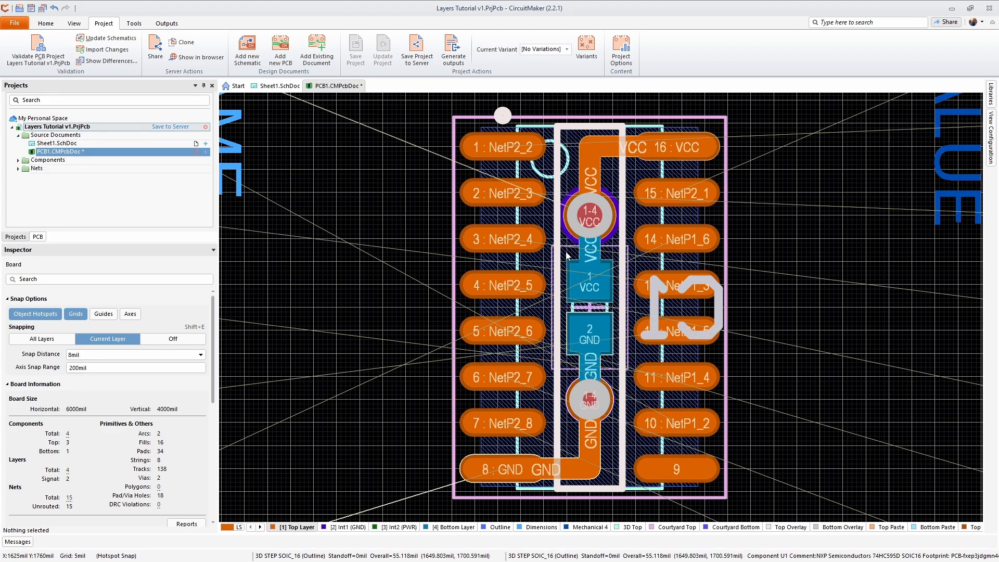
Step: Replace the VCC via with a copy of the GND via, placed where the VCC tracks meet at X 1650 mil, Y 1800 mil
click(572, 217)
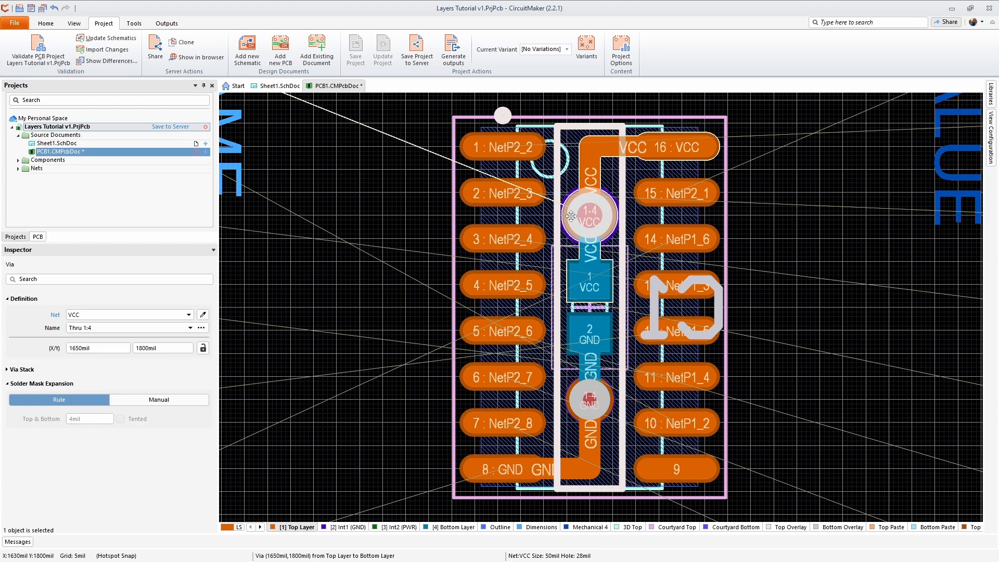
key(Delete)
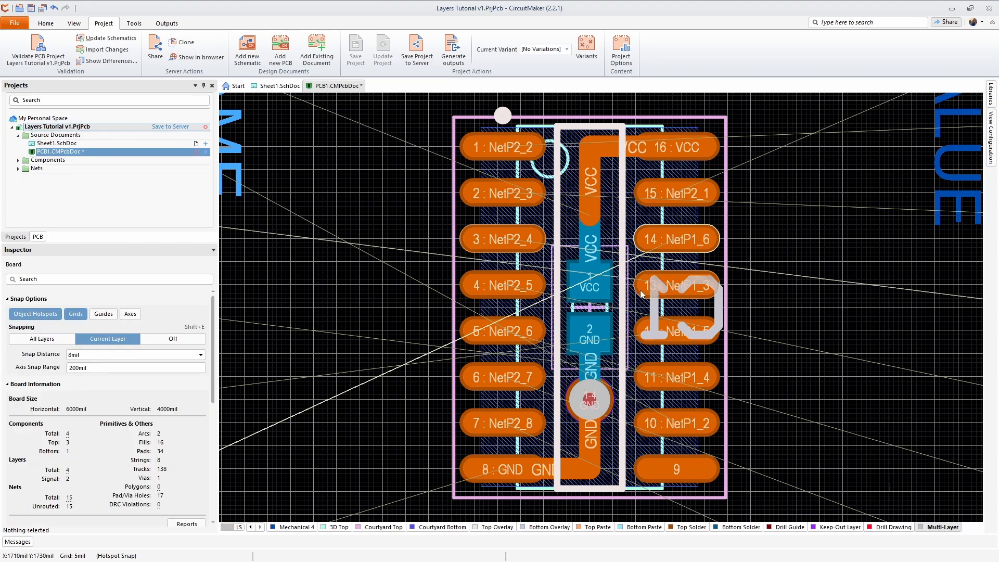
click(607, 408)
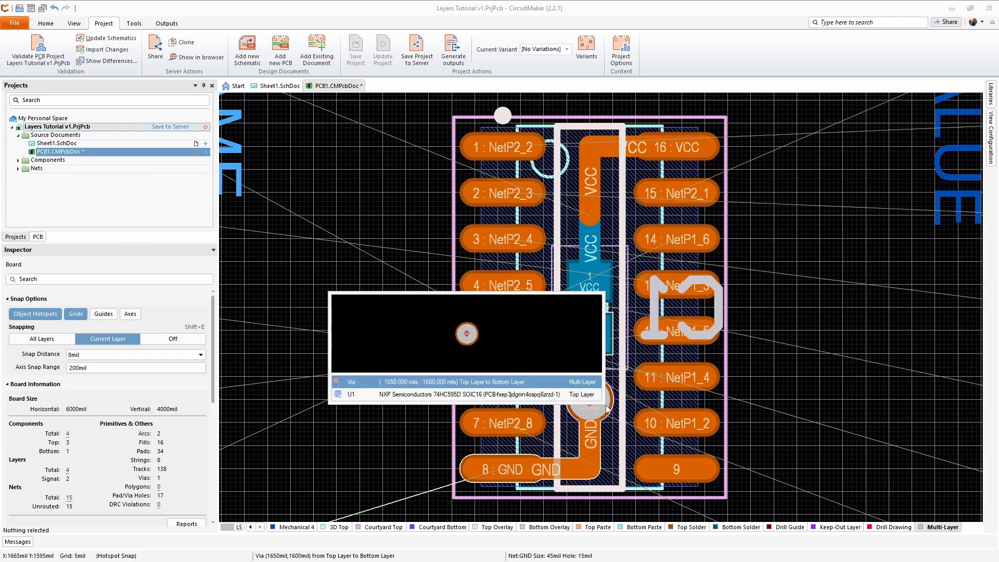
click(584, 386)
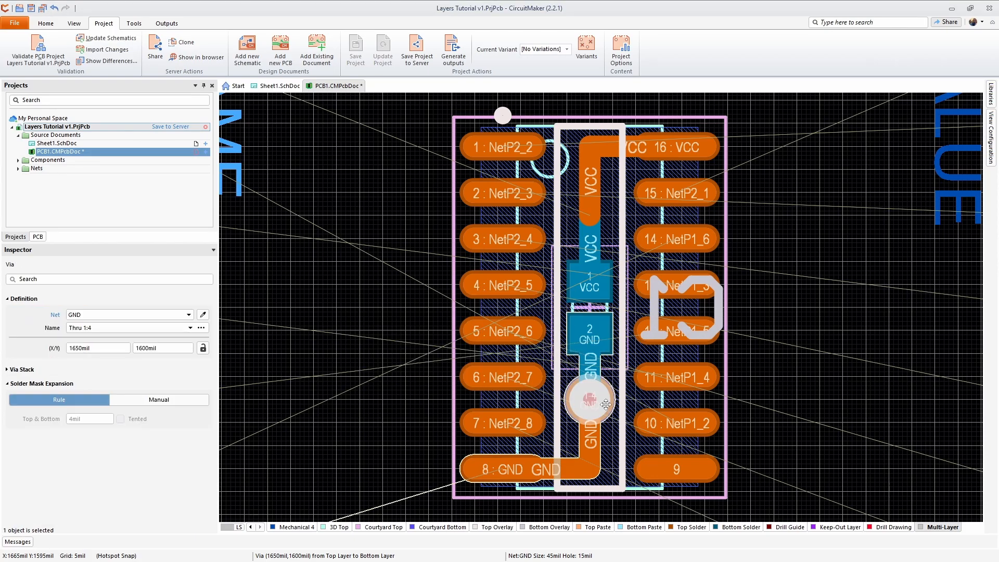
key(ctrl+c)
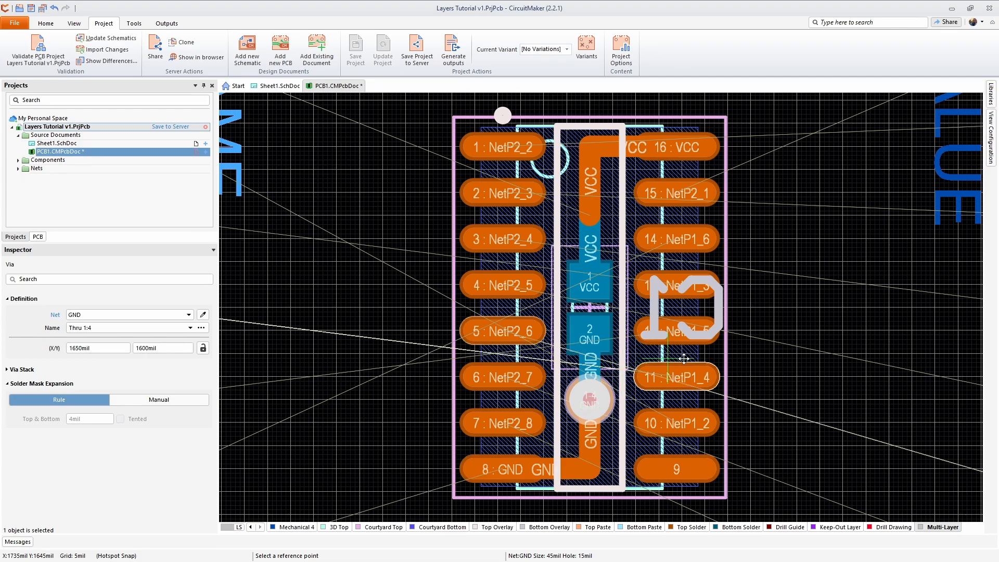
click(590, 399)
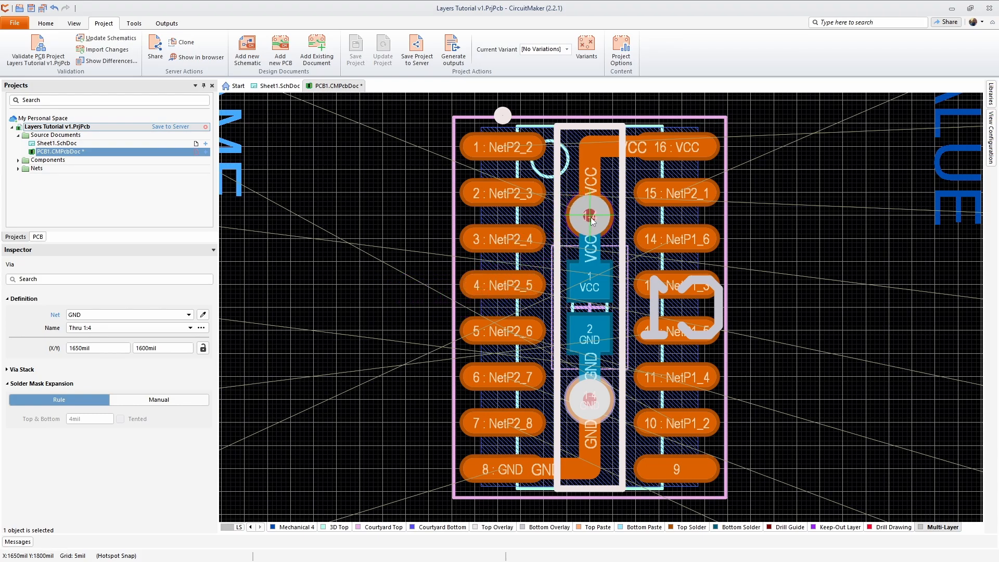
click(592, 219)
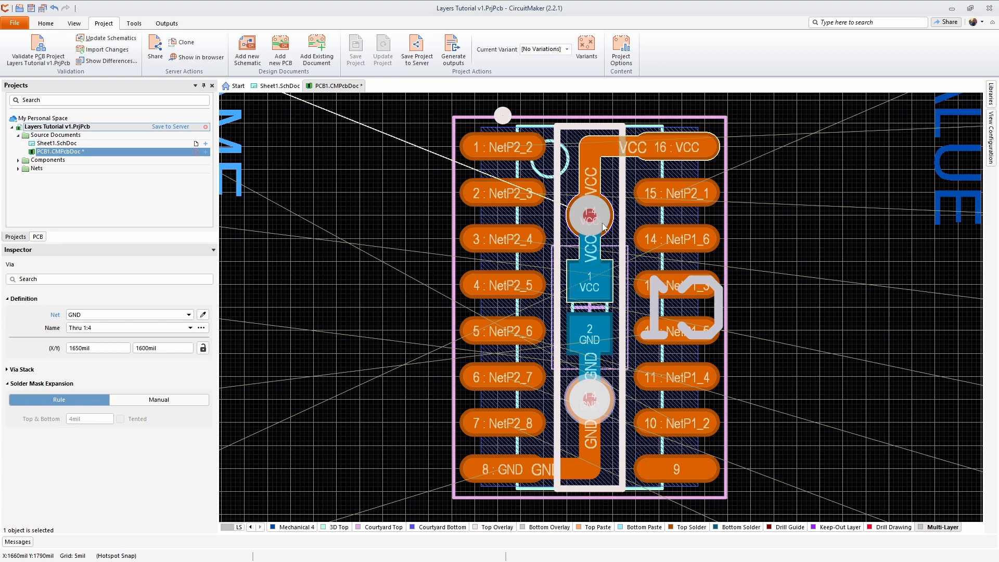
click(838, 283)
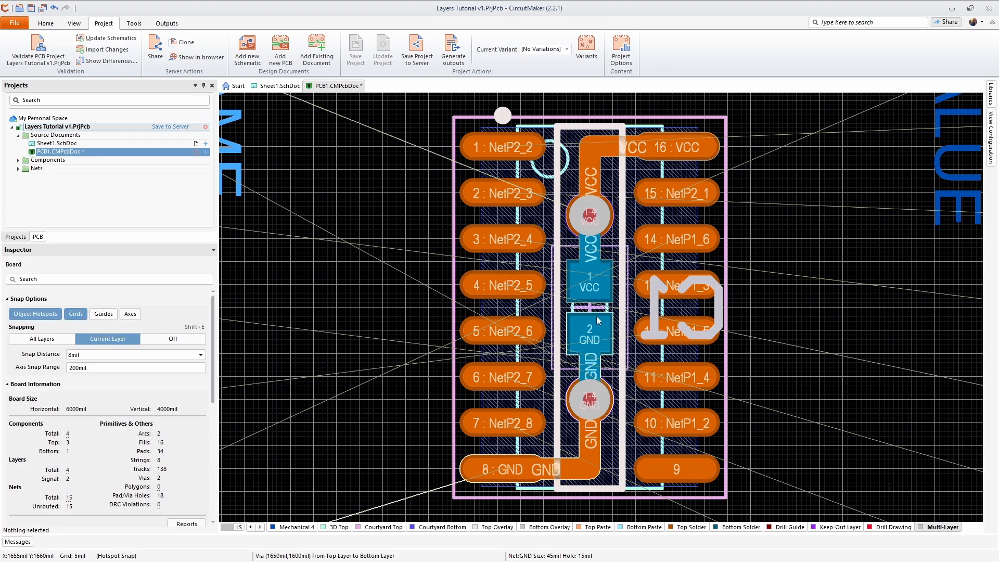
ctrl+scroll(766, 318, down, 1)
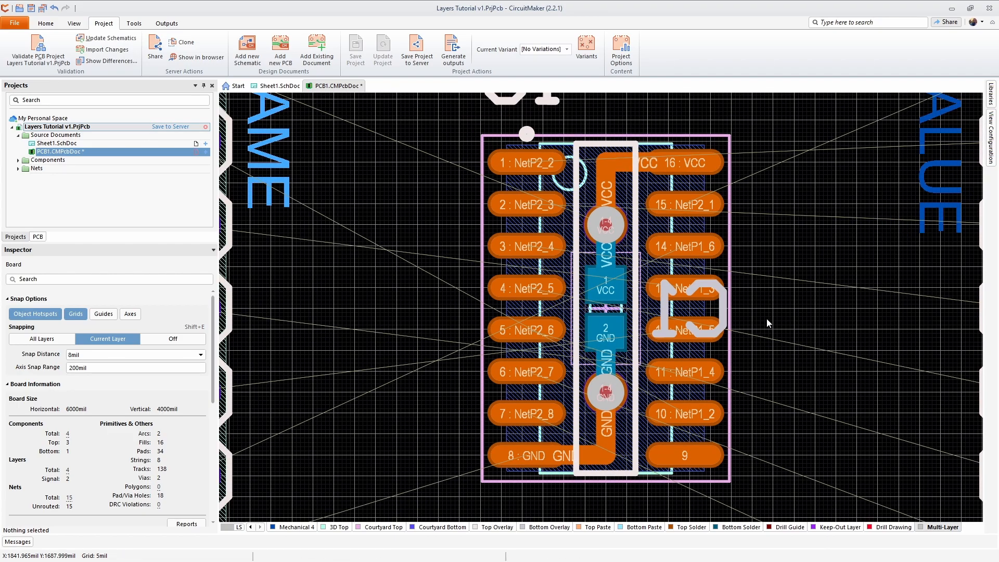
right_drag(771, 319, 710, 326)
ctrl+scroll(734, 335, down, 1)
ctrl+scroll(726, 357, down, 1)
ctrl+scroll(601, 233, up, 2)
ctrl+scroll(600, 233, down, 2)
right_drag(736, 286, 710, 347)
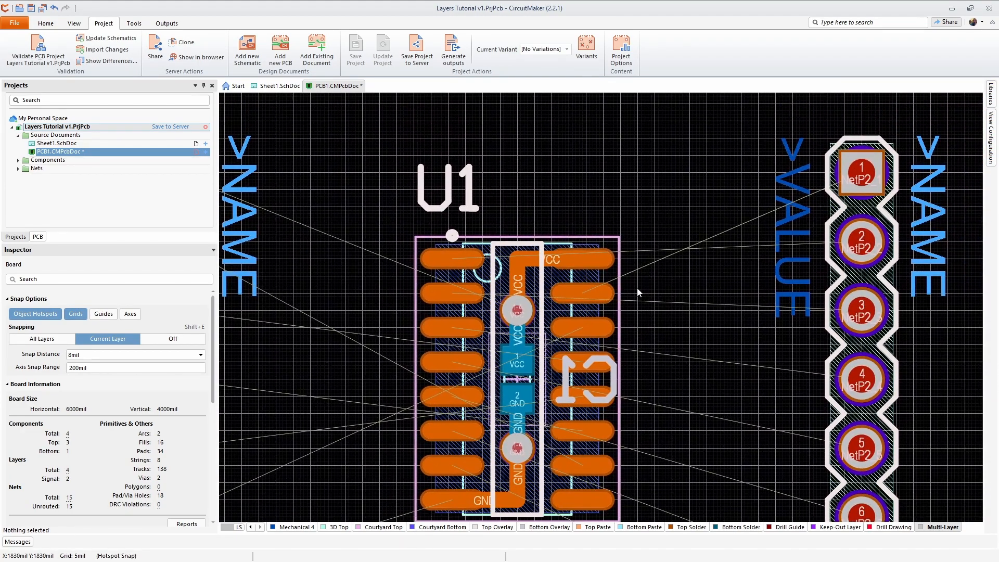
right_drag(620, 446, 667, 387)
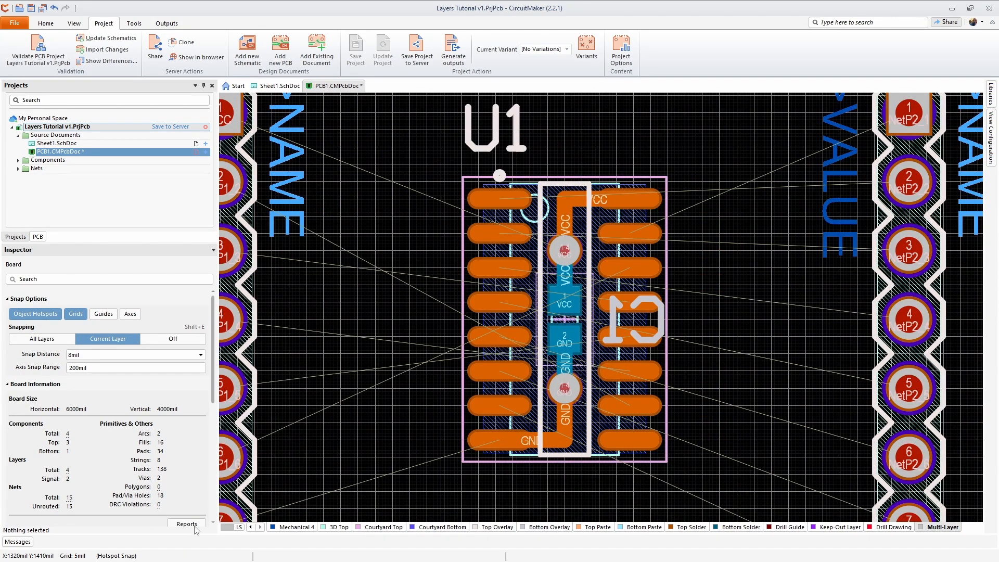
Step: Preview the Signal, Plane and Mechanical layer sets one after another and finish with All Layers displayed
click(250, 527)
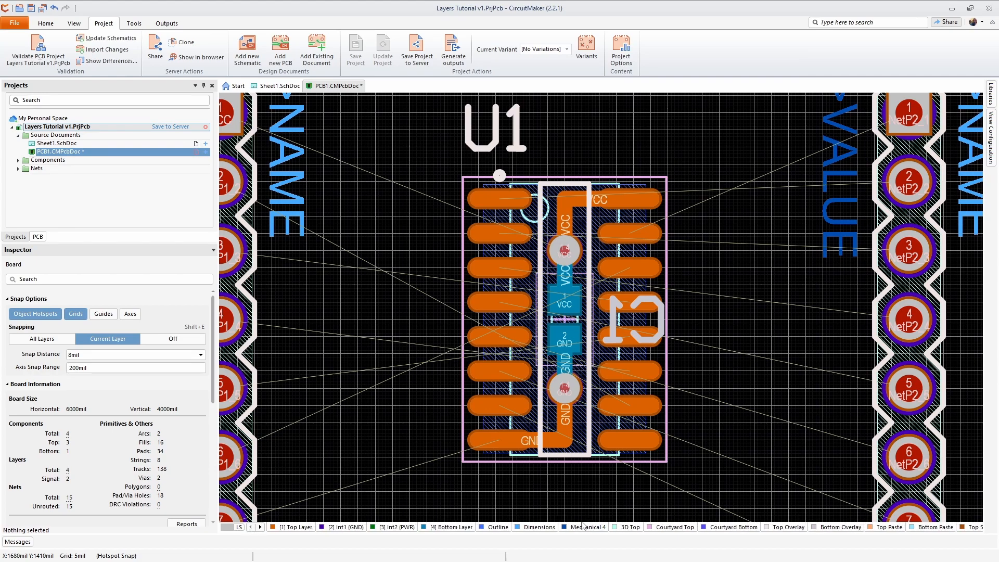
click(238, 527)
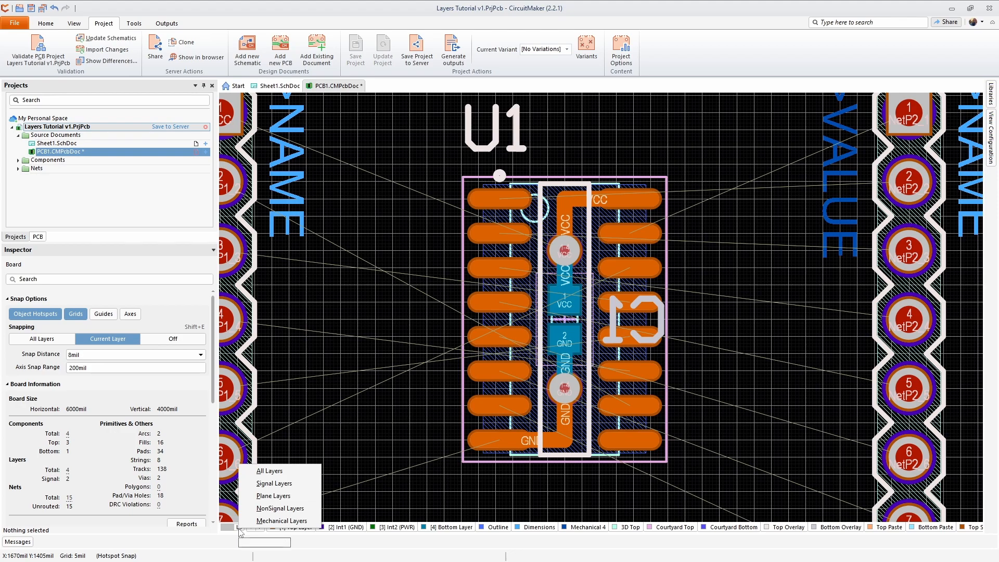
click(283, 484)
click(241, 529)
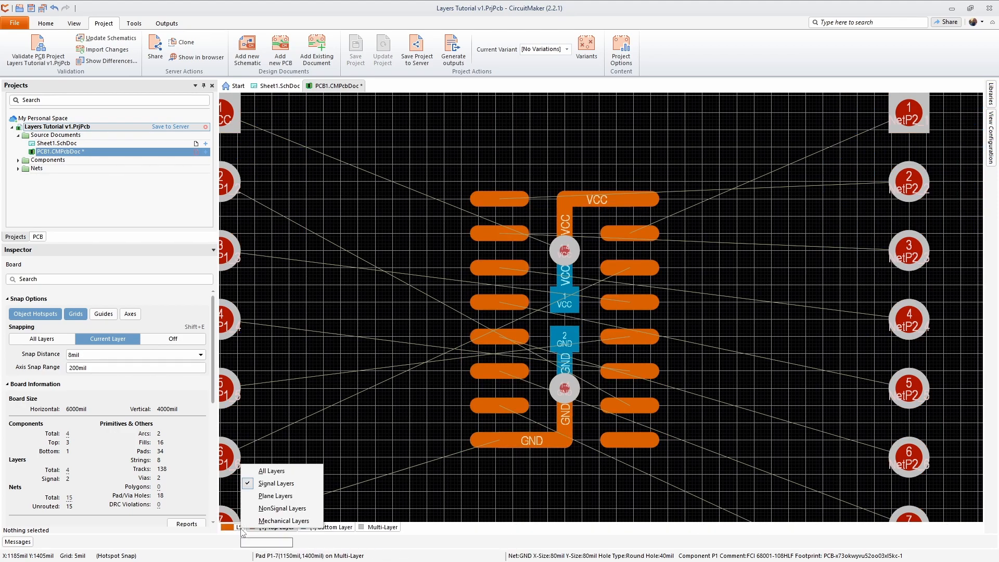
click(263, 497)
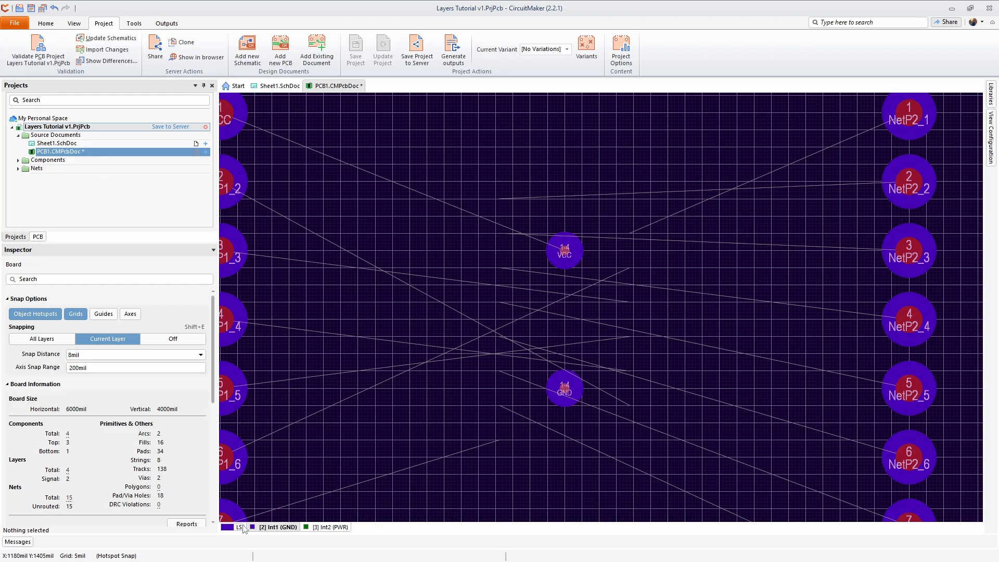
click(246, 528)
click(281, 521)
click(242, 529)
click(262, 472)
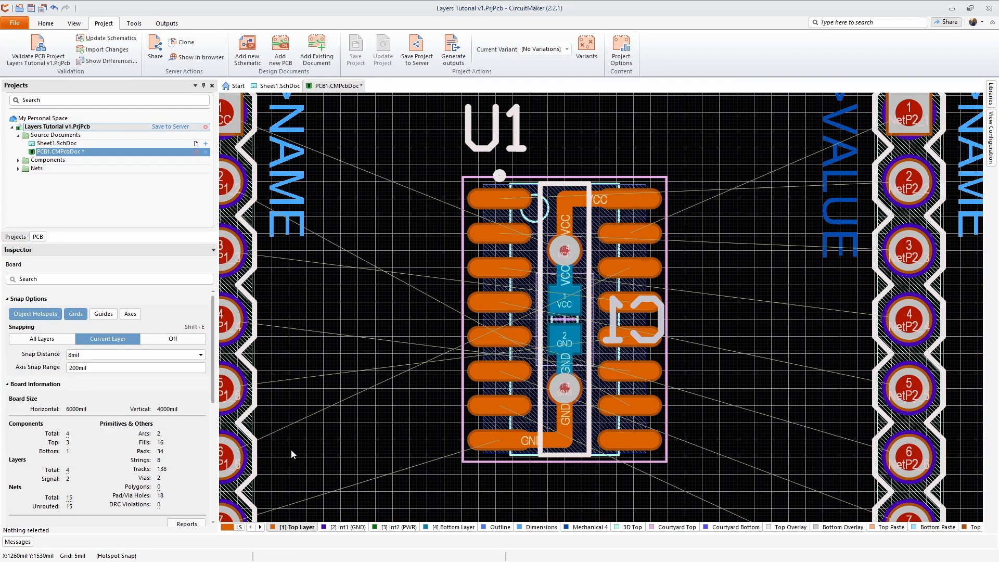
Step: Hide the Int1 (GND) and Int2 (PWR) planes, all Mechanical Layers and all Other Layers in the board view
click(230, 528)
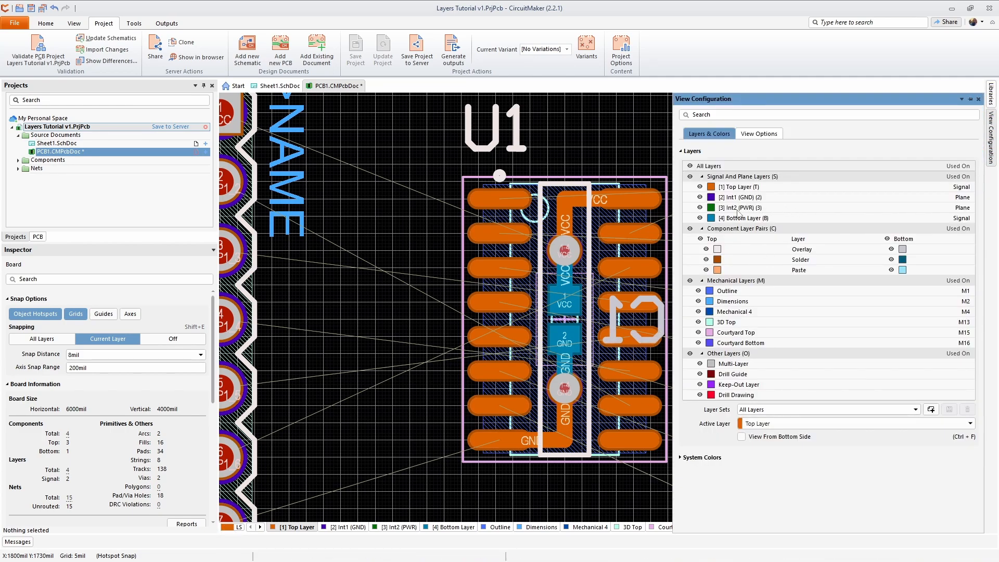
click(700, 198)
click(699, 207)
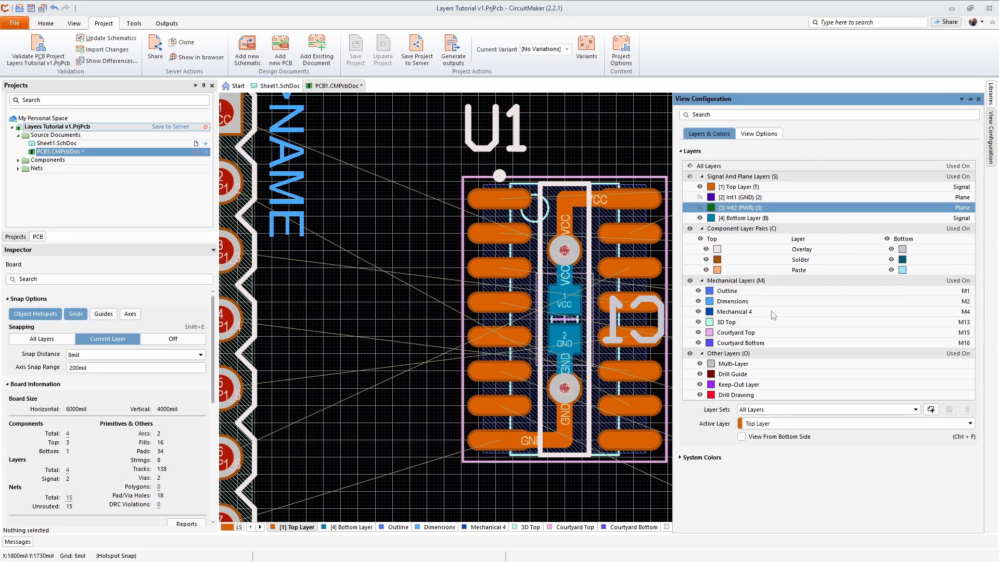
click(689, 281)
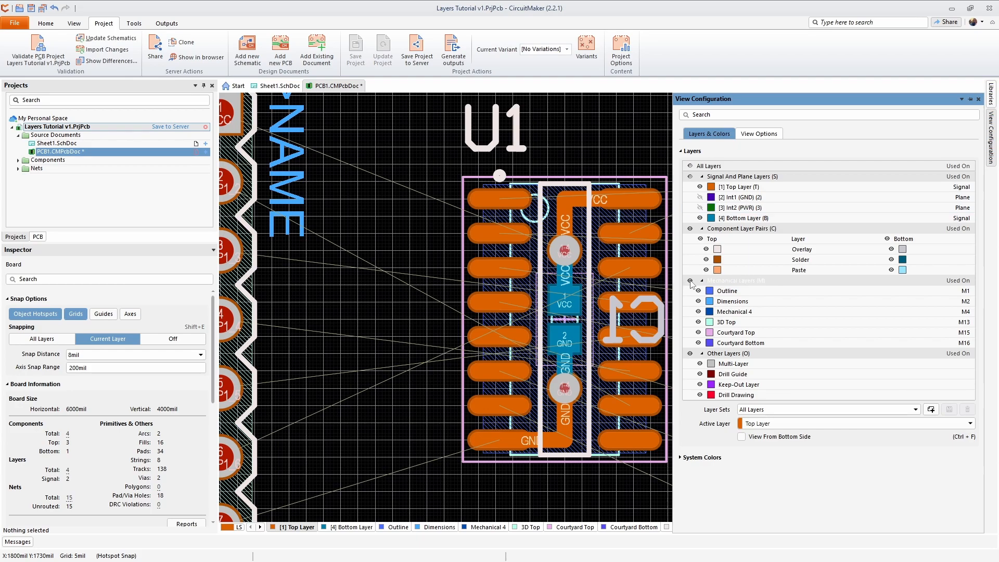
click(689, 353)
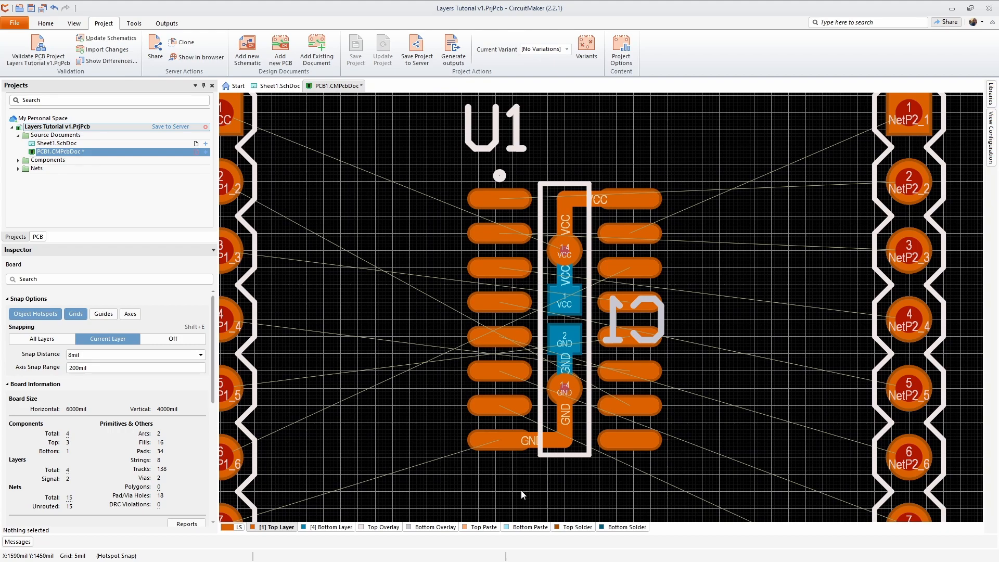
Step: Route NetP2_1 10 mil wide on the Top Layer from U1 pin 15 to P2 pad 1
right_drag(407, 418, 448, 265)
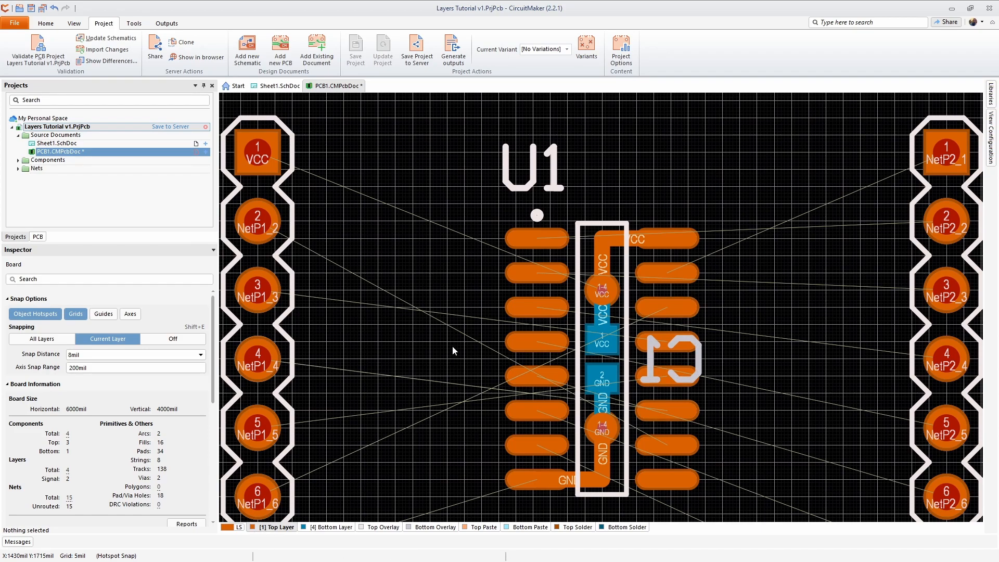
key(ctrl+w)
click(667, 275)
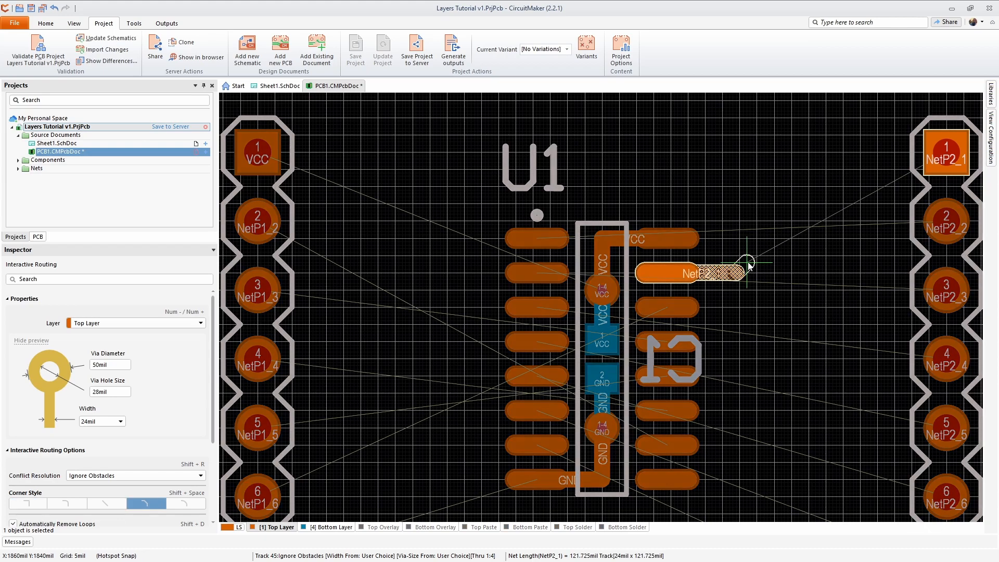
key(Tab)
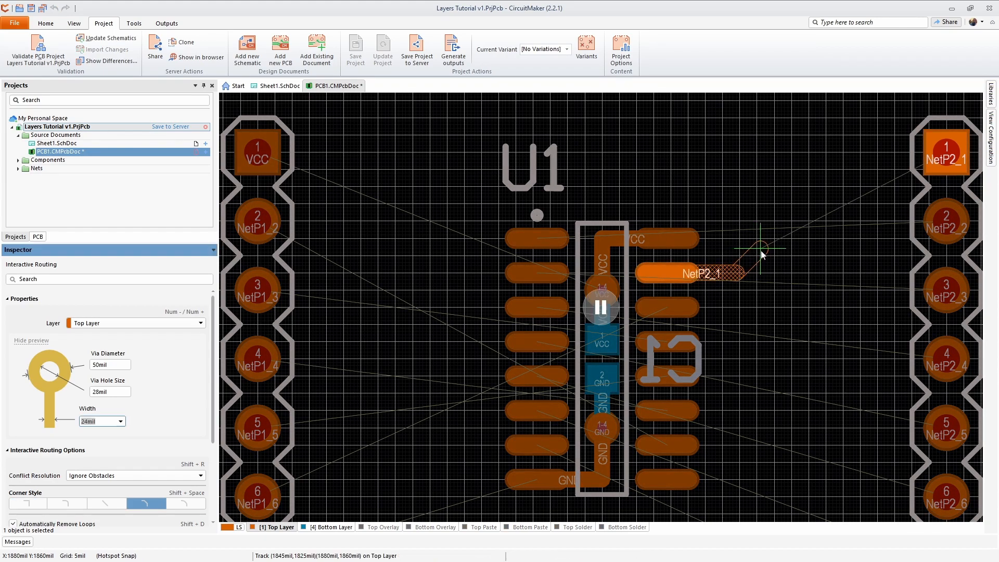
key(Return)
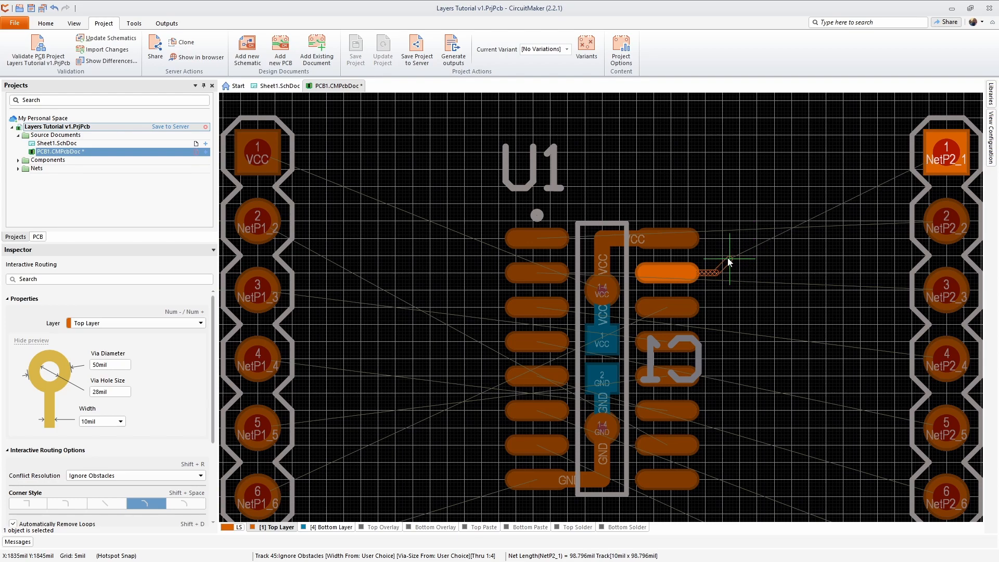
click(722, 169)
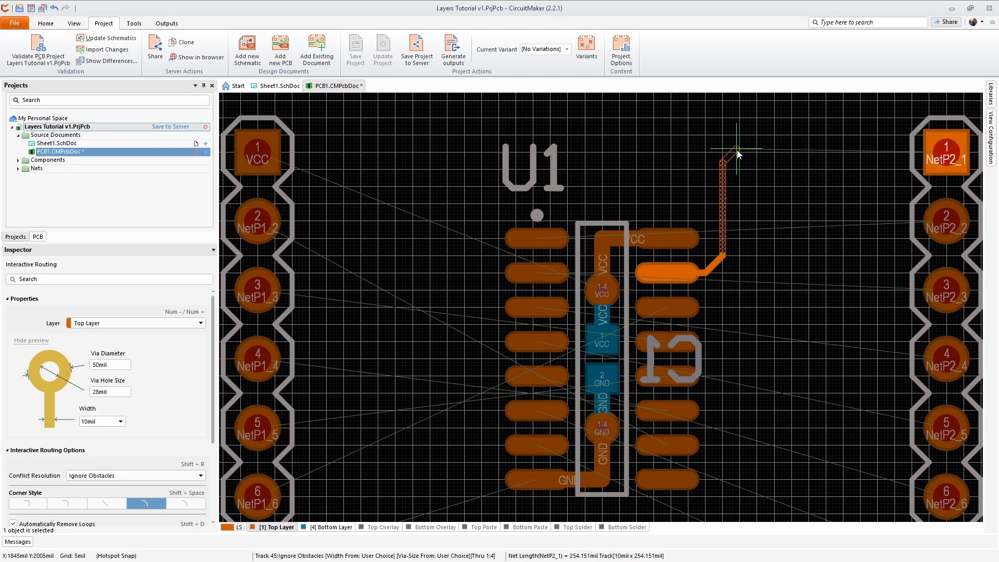
click(943, 151)
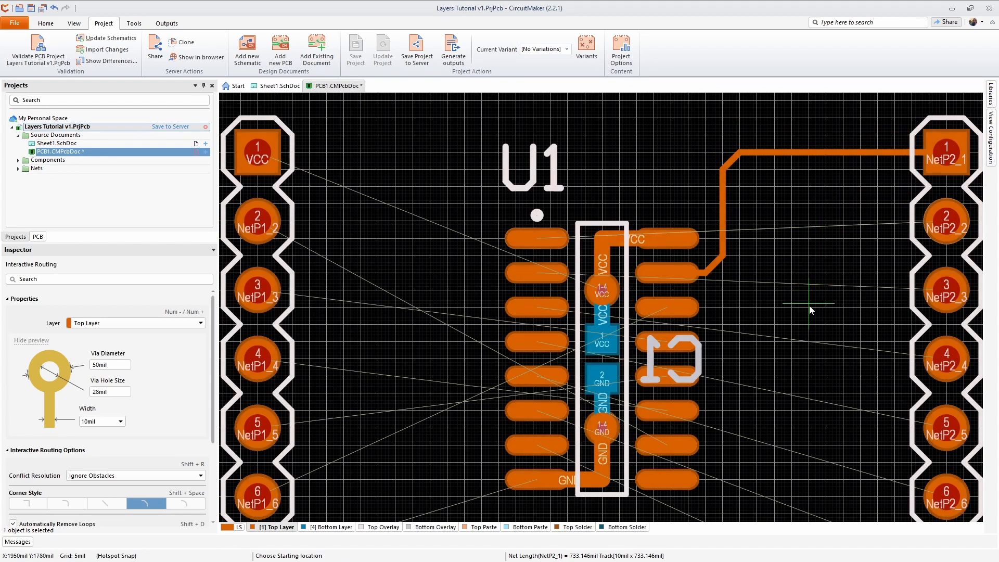
click(667, 310)
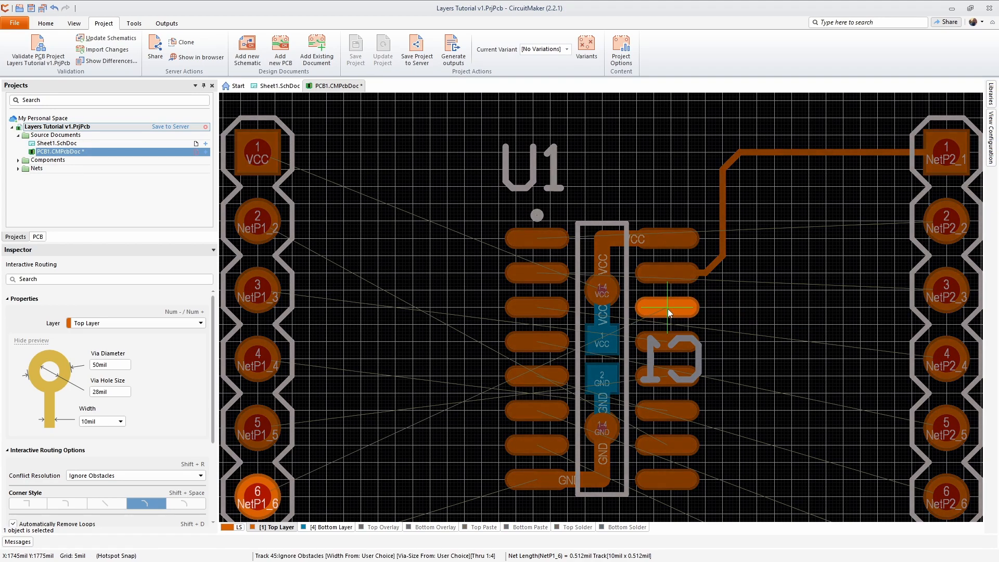
right_click(728, 319)
scroll(770, 342, down, 5)
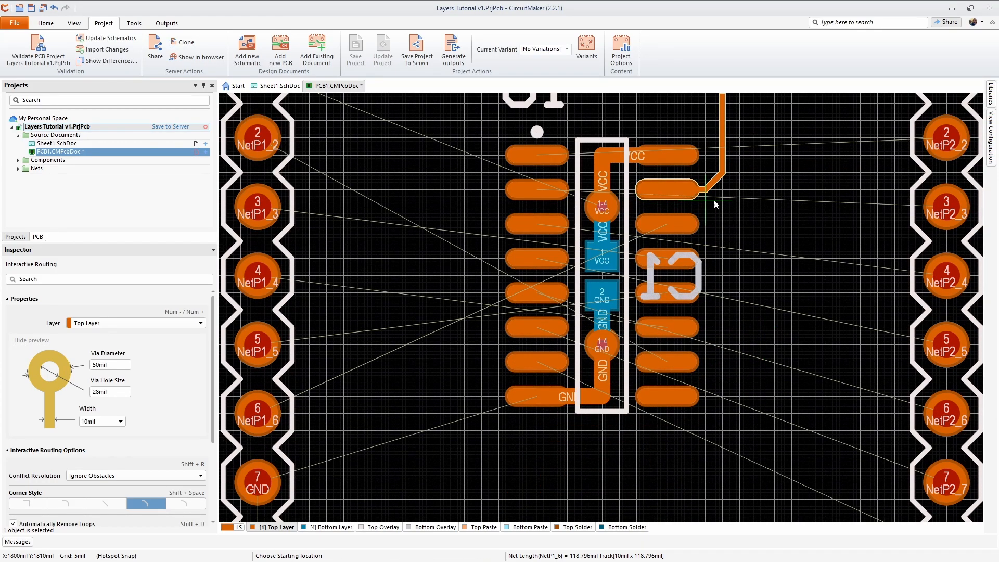
scroll(705, 201, down, 1)
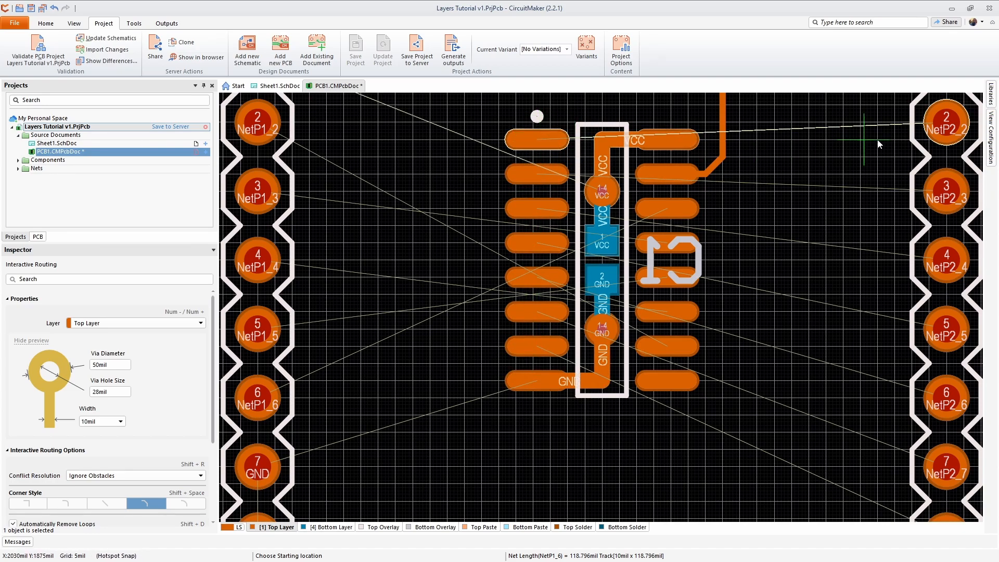
scroll(749, 338, up, 2)
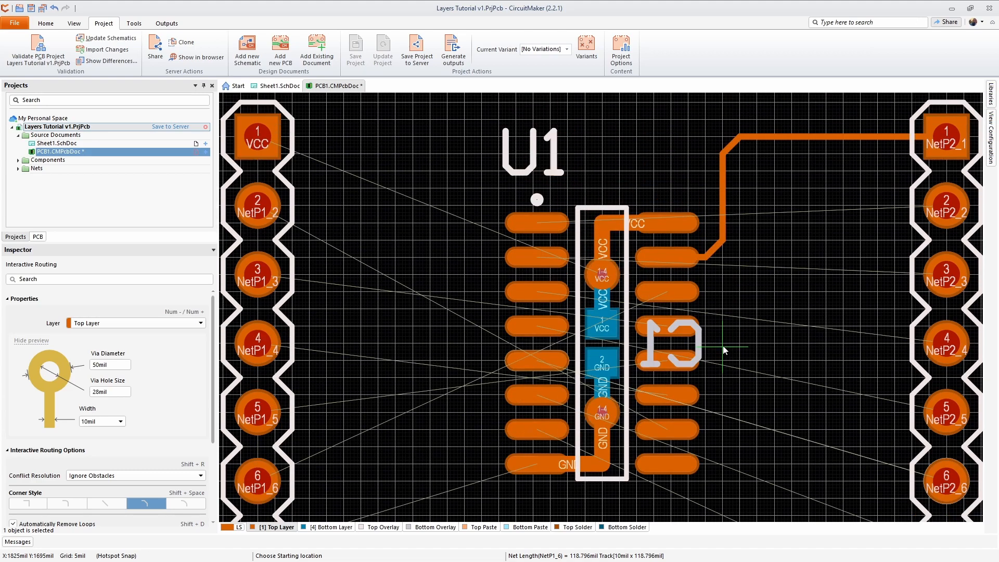
Step: Try to route NetP2_2 10 mil wide entirely on the Top Layer from U1 pin 1, around P2 pad 1, to P2 pad 2
click(536, 225)
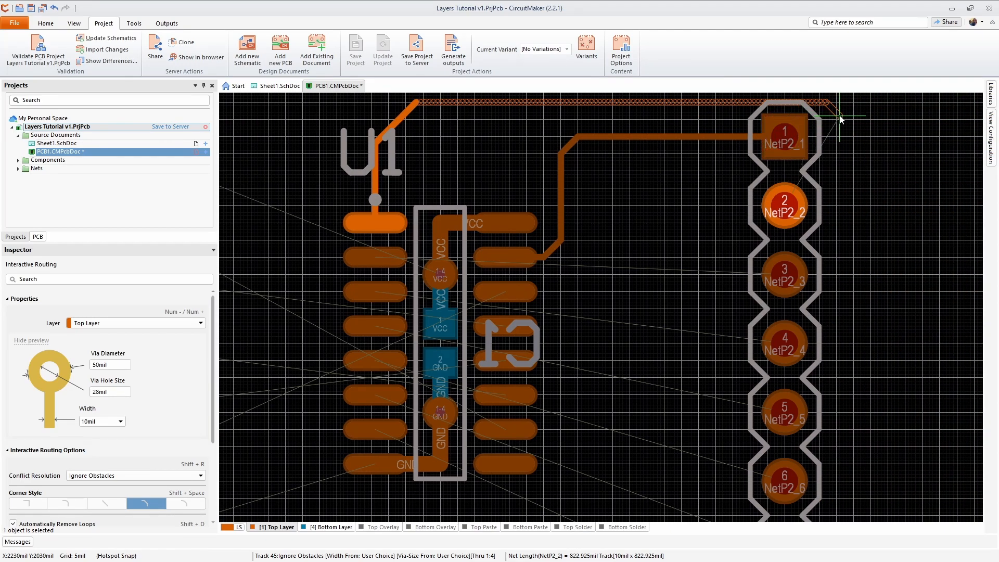
click(788, 211)
key(Escape)
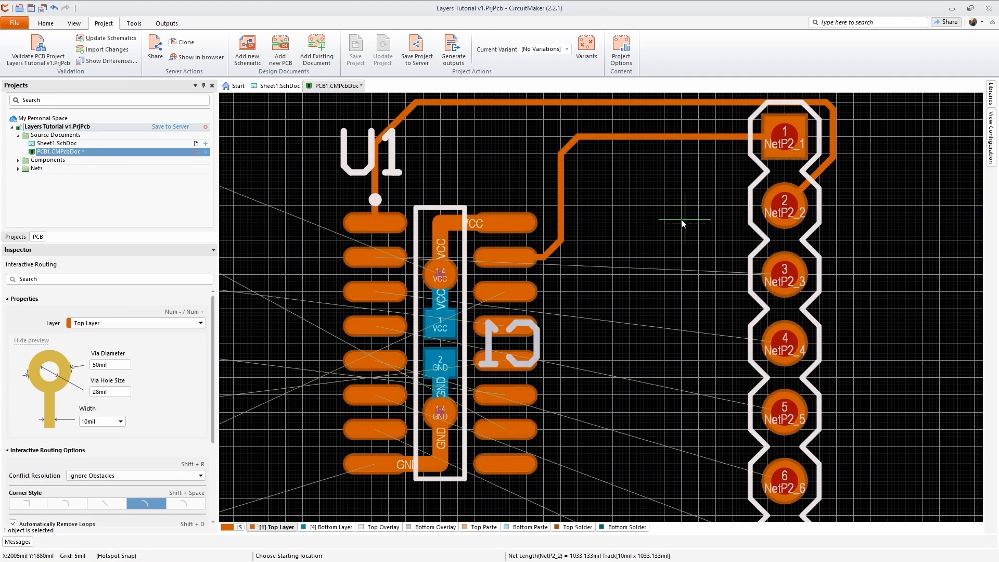
Step: Route NetP2_2 10 mil wide from U1 pin 1 on the Top Layer, through a via at X 1650 mil, Y 1950 mil, to P2 pad 2 on the Bottom Layer
right_drag(641, 242, 687, 263)
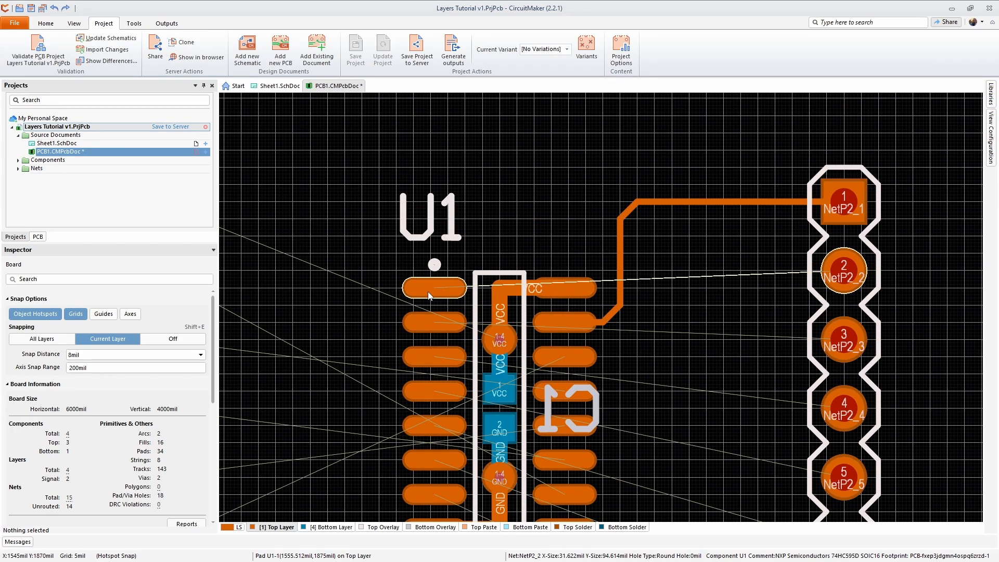
key(ctrl+w)
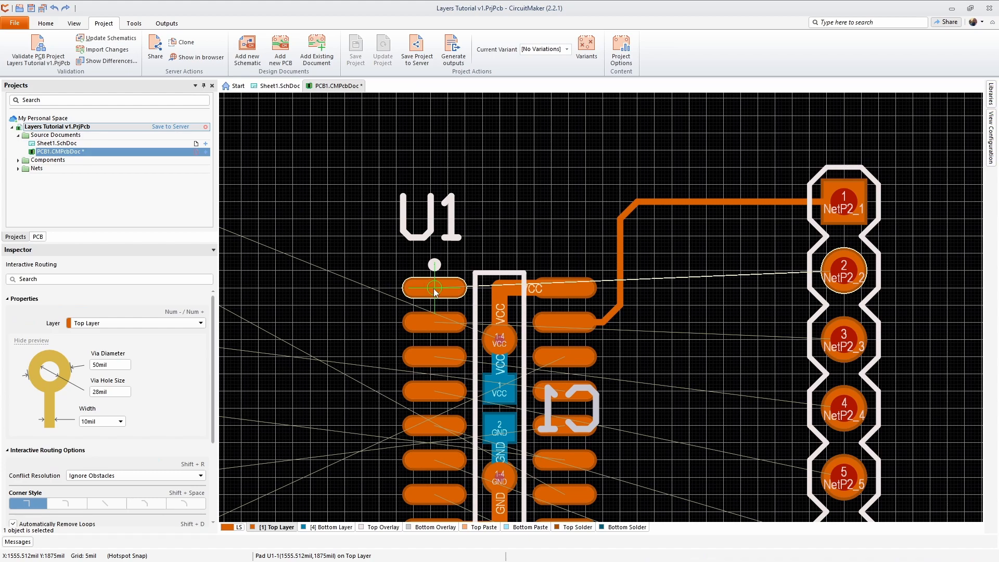
click(435, 292)
key(shift+space)
key(shift+space)
key(shift+space)
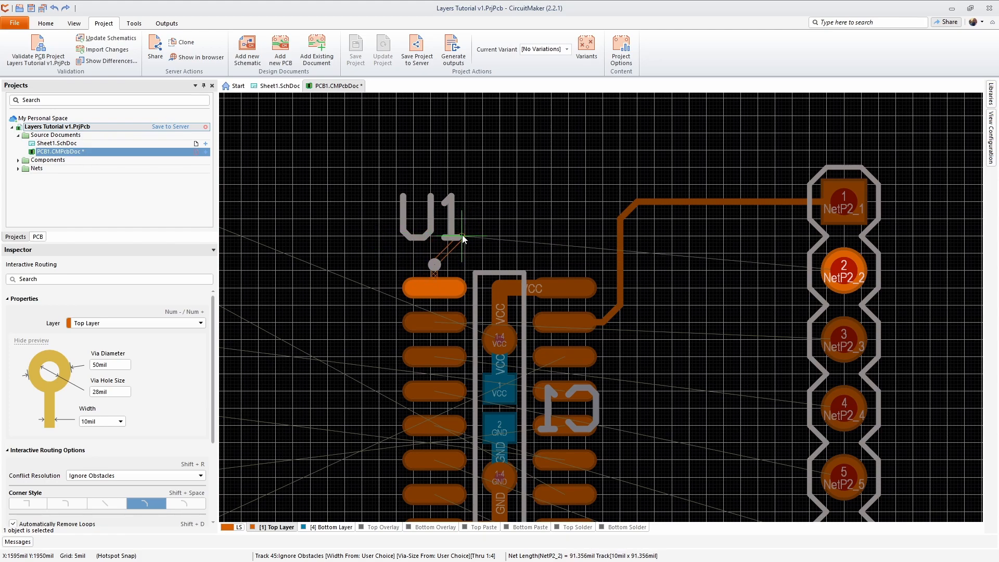
click(500, 237)
click(499, 237)
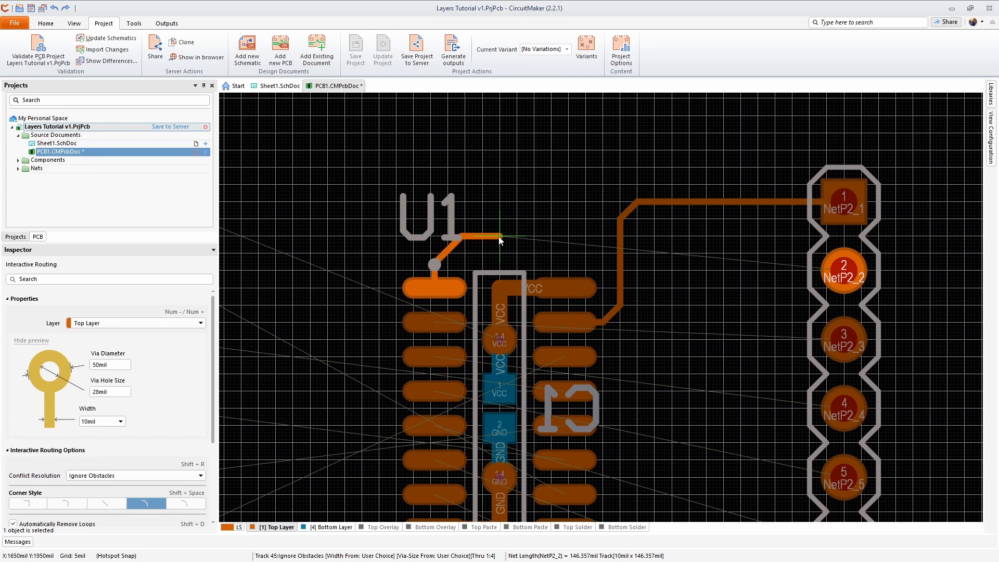
key(KP_Add)
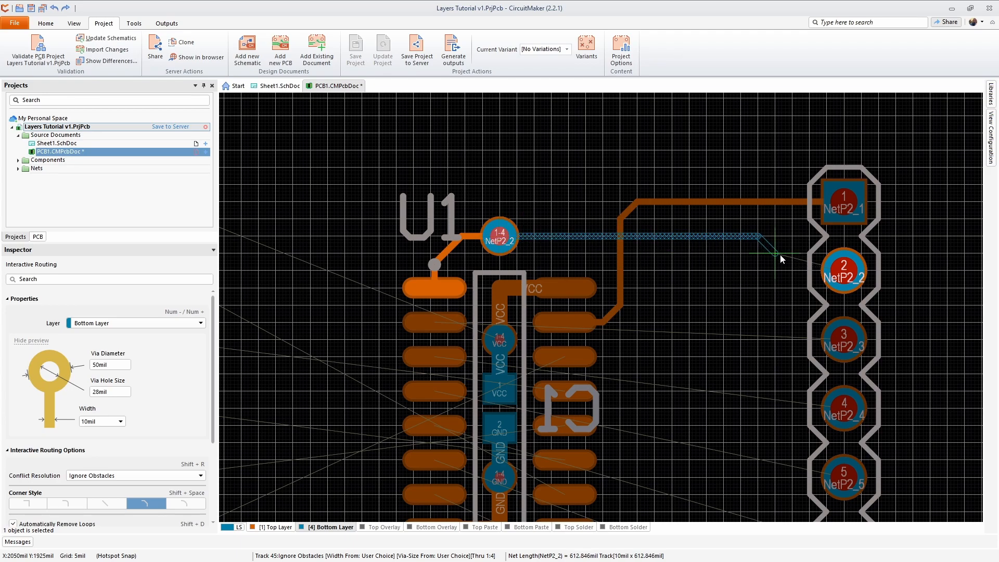
click(845, 276)
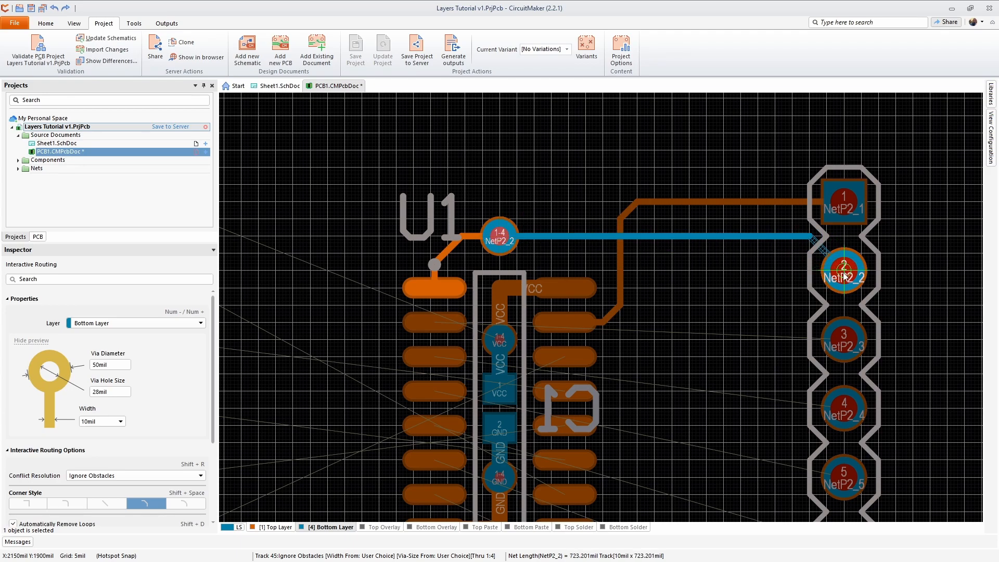
click(844, 276)
key(Escape)
key(Escape)
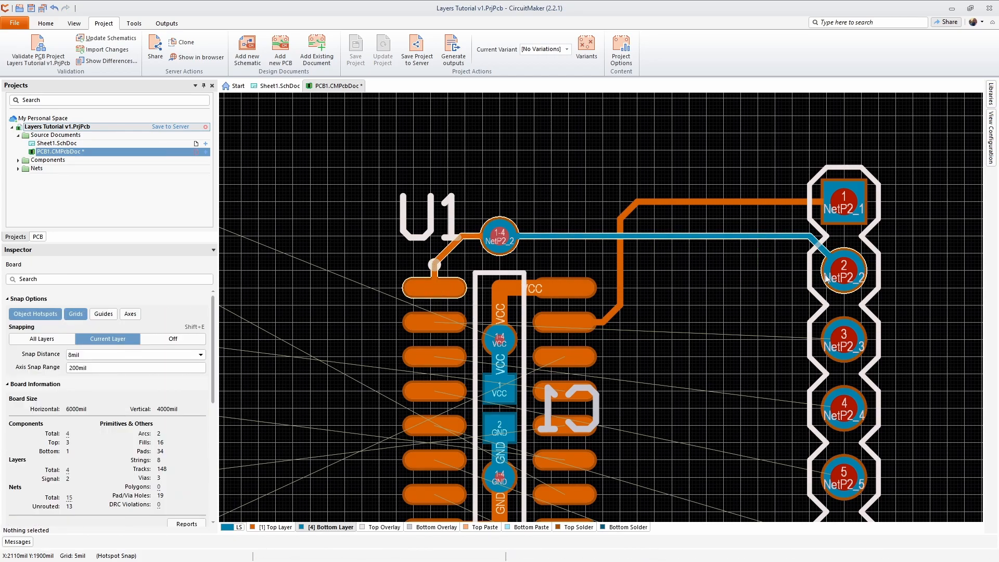
Step: Route NetP2_3 10 mil wide from U1 pin 2 on the Top Layer, through a via left of U1, to P2 pad 3 on the Bottom Layer
right_drag(686, 346, 673, 307)
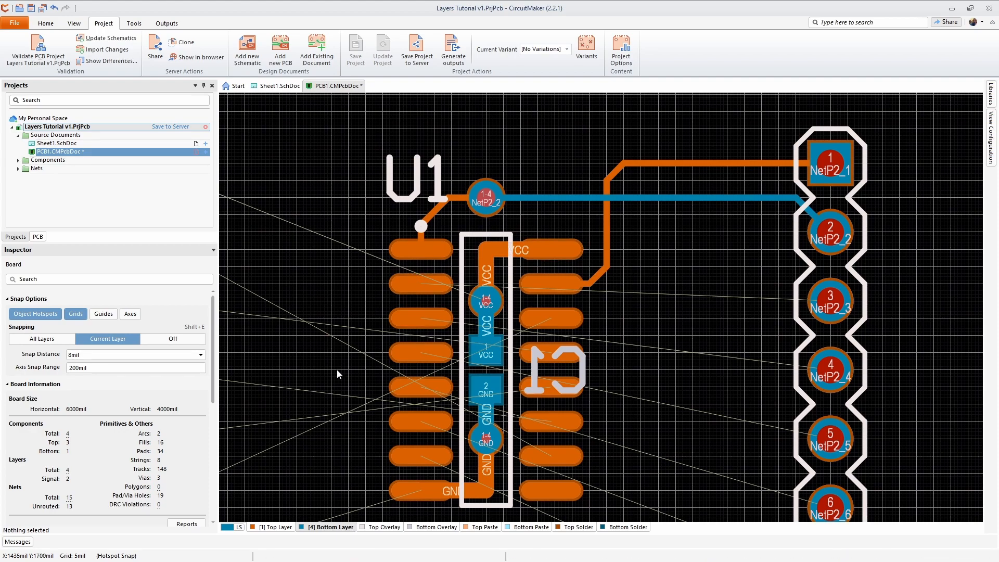
key(ctrl+w)
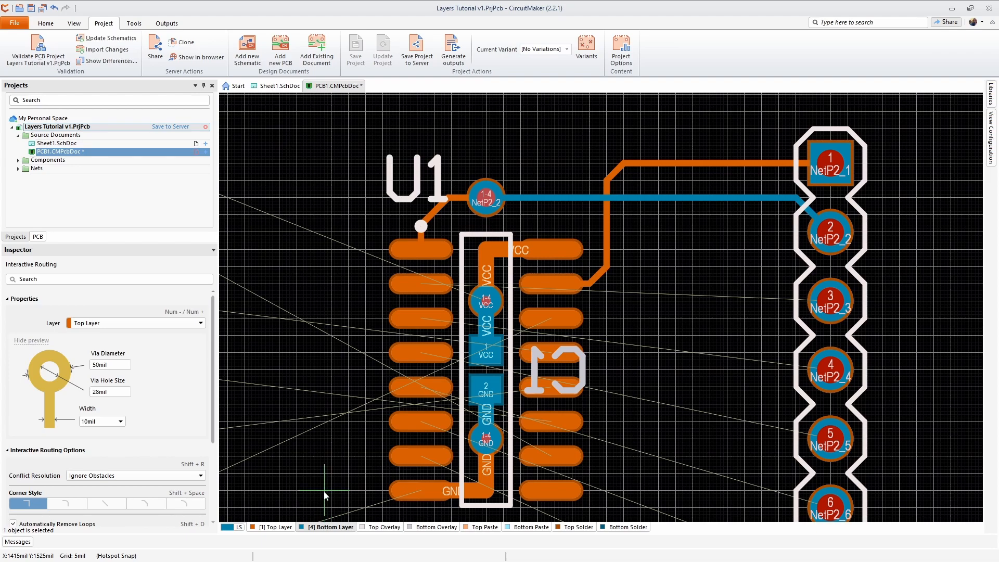
click(422, 282)
key(shift+space)
key(shift+space)
key(shift+space)
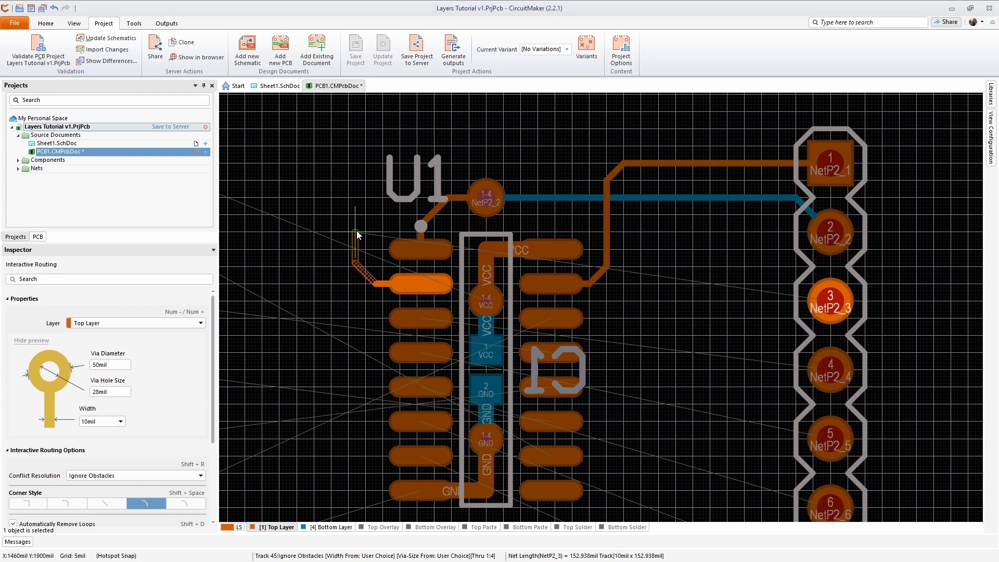
key(KP_Add)
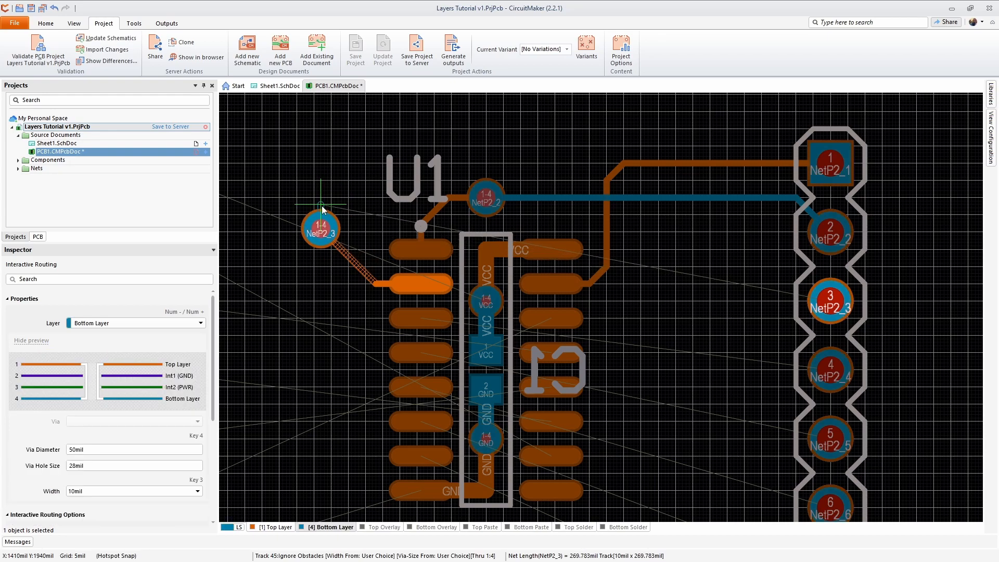
click(325, 233)
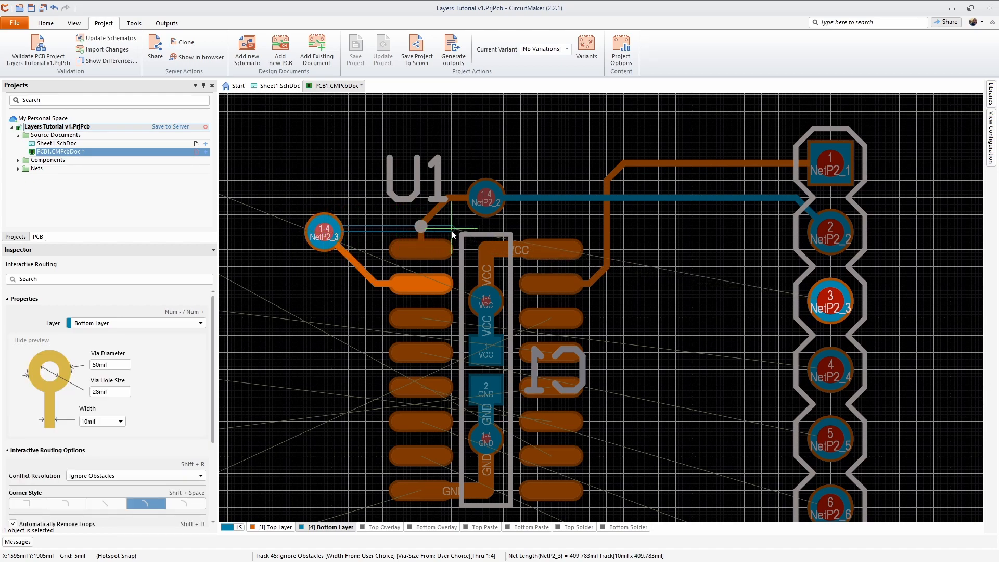
click(831, 302)
right_click(832, 304)
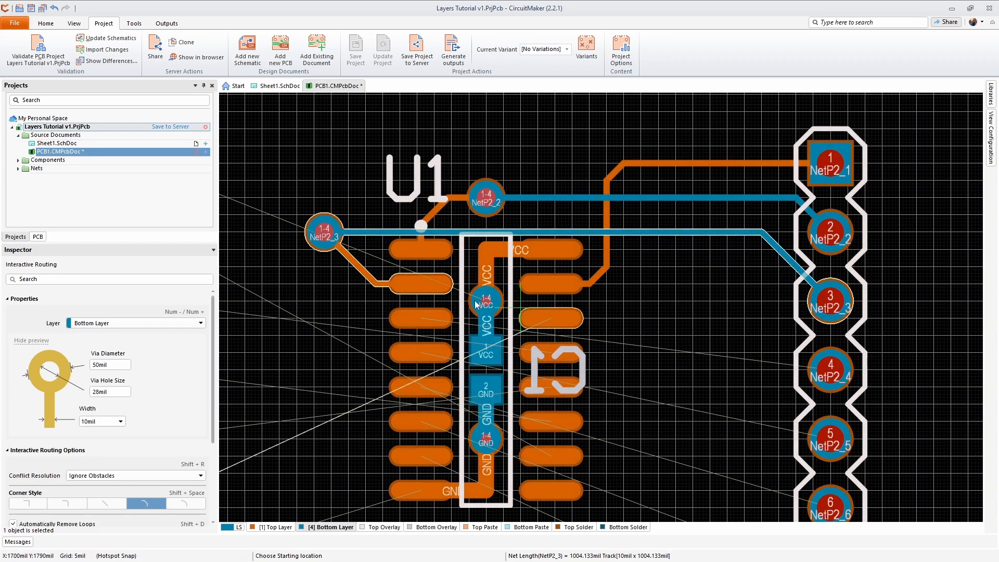
Step: Route NetP2_4 10 mil wide from U1 pin 3 on the Top Layer, through a via at X 1415 mil, Y 1810 mil, to P2 pad 4 on the Bottom Layer
click(421, 318)
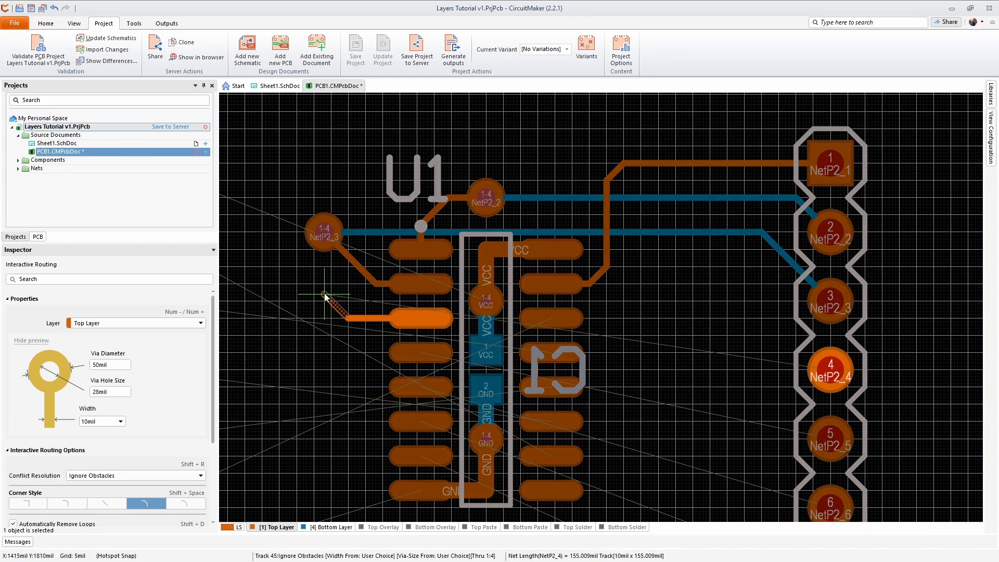
key(KP_Add)
click(324, 294)
click(376, 253)
click(830, 375)
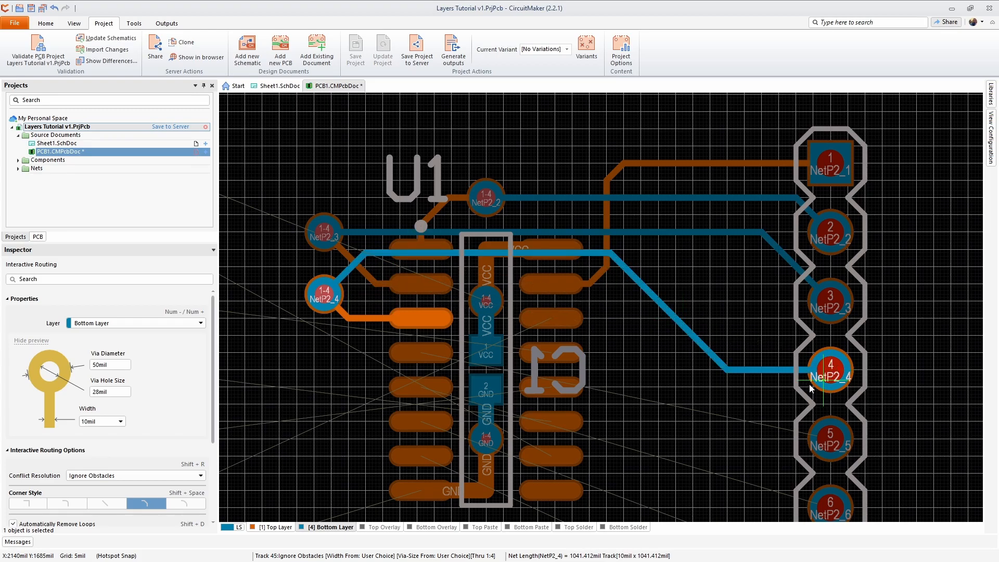
Step: Route NetP2_5 10 mil wide from U1 pin 4 on the Top Layer, through a via at X 1415 mil, Y 1725 mil, to P2 pad 5 on the Bottom Layer
scroll(624, 338, down, 3)
click(421, 227)
click(325, 229)
click(425, 149)
click(688, 278)
click(829, 315)
right_drag(343, 280, 434, 291)
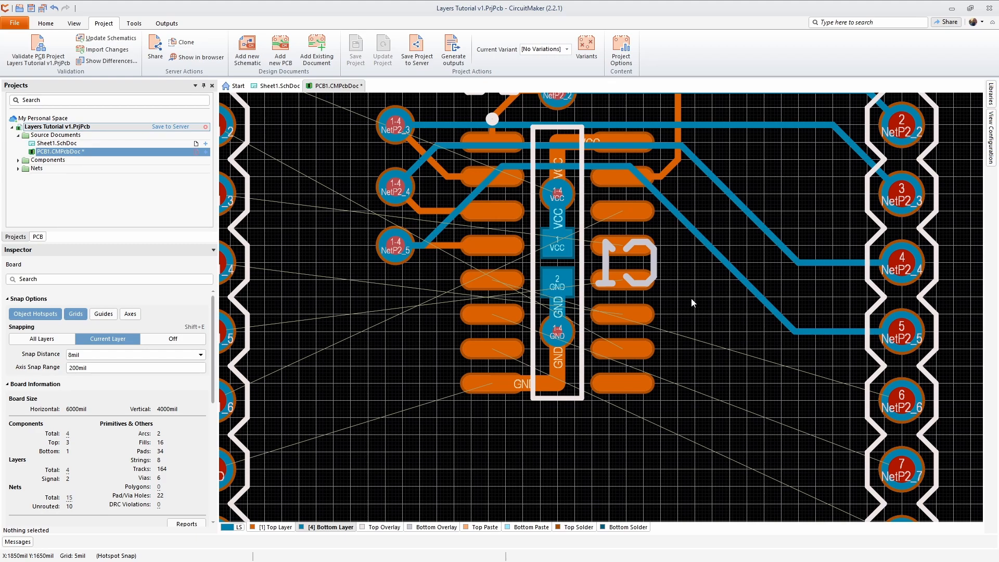
Step: In the layer stackup, change the Int2 (PWR) layer type to Signal
click(47, 25)
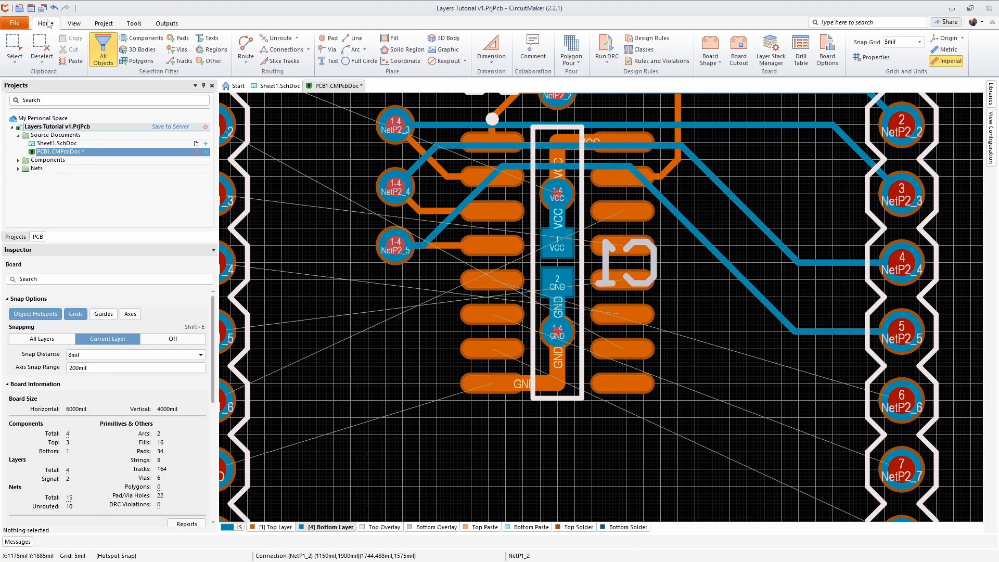
click(769, 57)
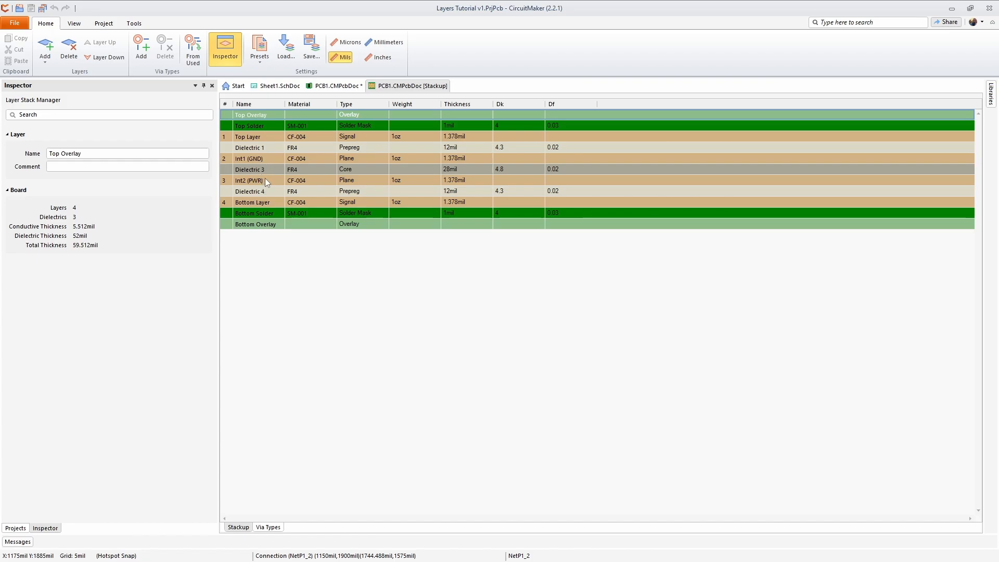
click(368, 180)
click(377, 181)
click(385, 181)
click(385, 180)
click(374, 191)
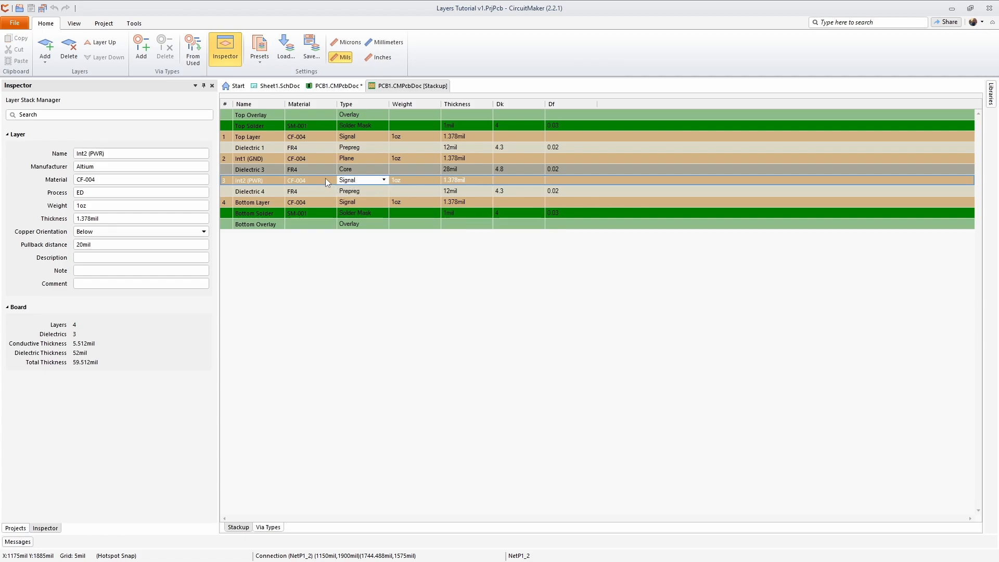
click(258, 158)
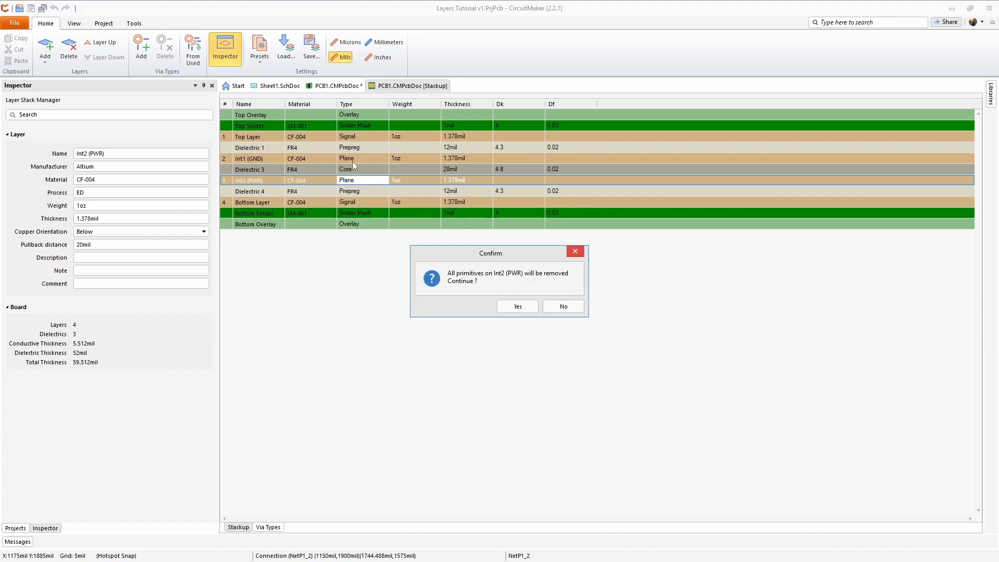
click(517, 307)
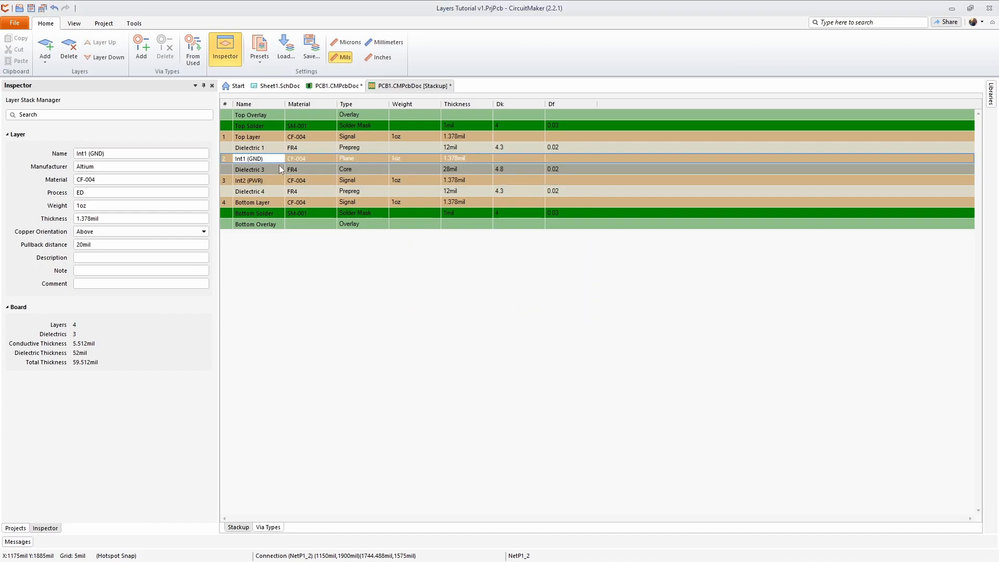
click(354, 180)
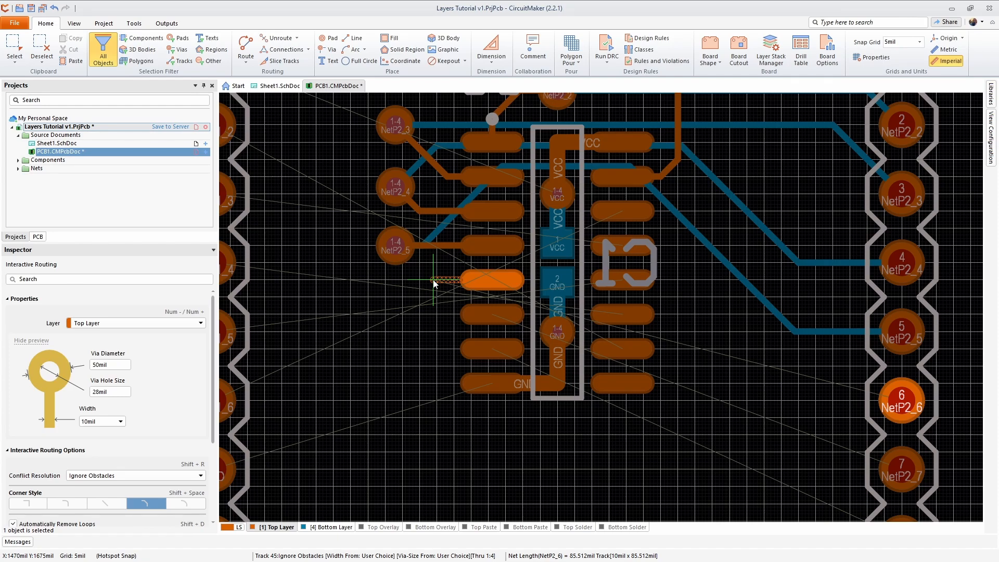
Step: Route a short 10 mil NetP2_6 track on the Top Layer from U1 pin 5 and place a via at its end, X 1470 mil, Y 1675 mil
click(435, 283)
right_click(433, 281)
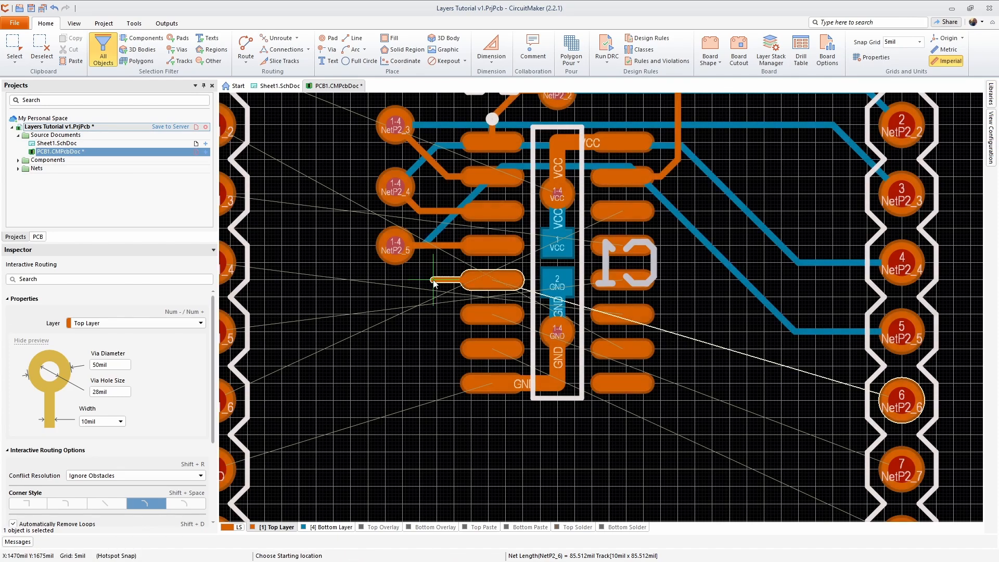
right_click(433, 280)
click(399, 262)
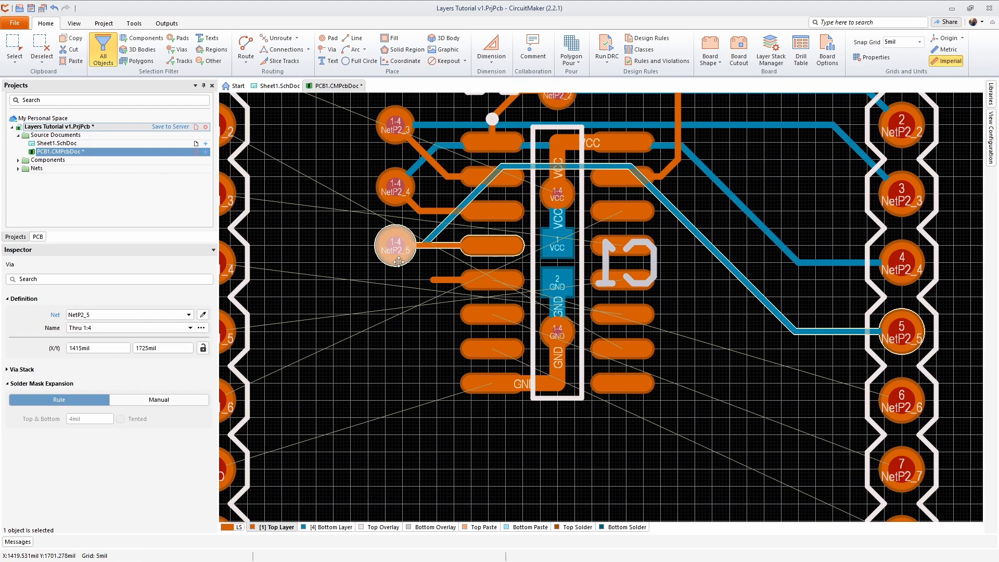
drag(399, 263, 430, 277)
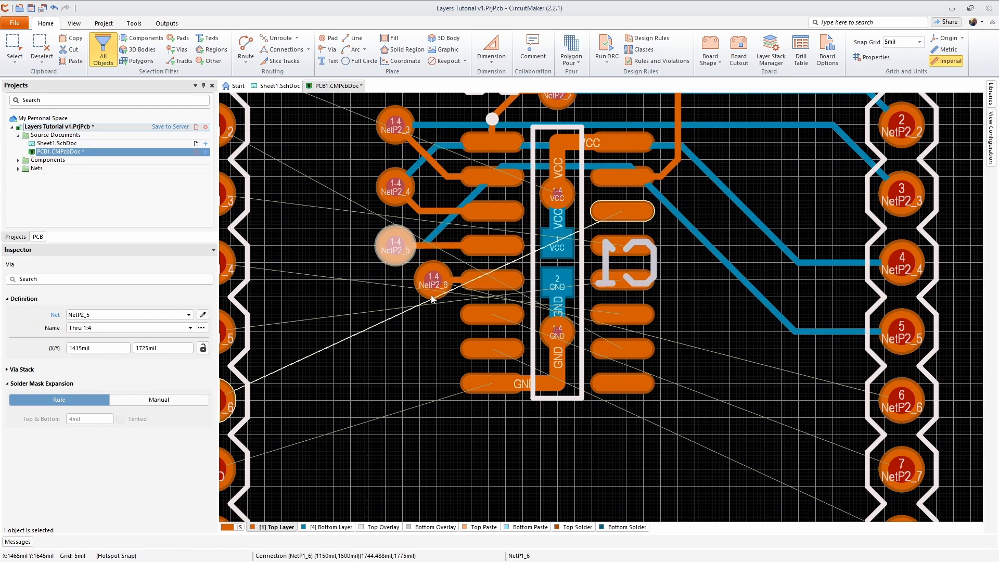
click(373, 297)
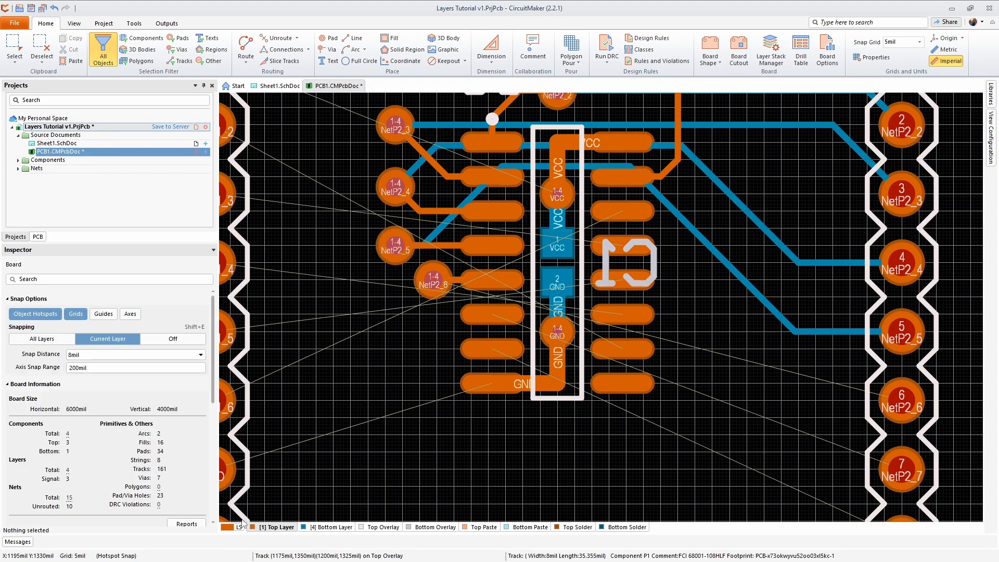
Step: Show the Int2 (PWR) layer in the PCB view and make it the active layer
click(228, 530)
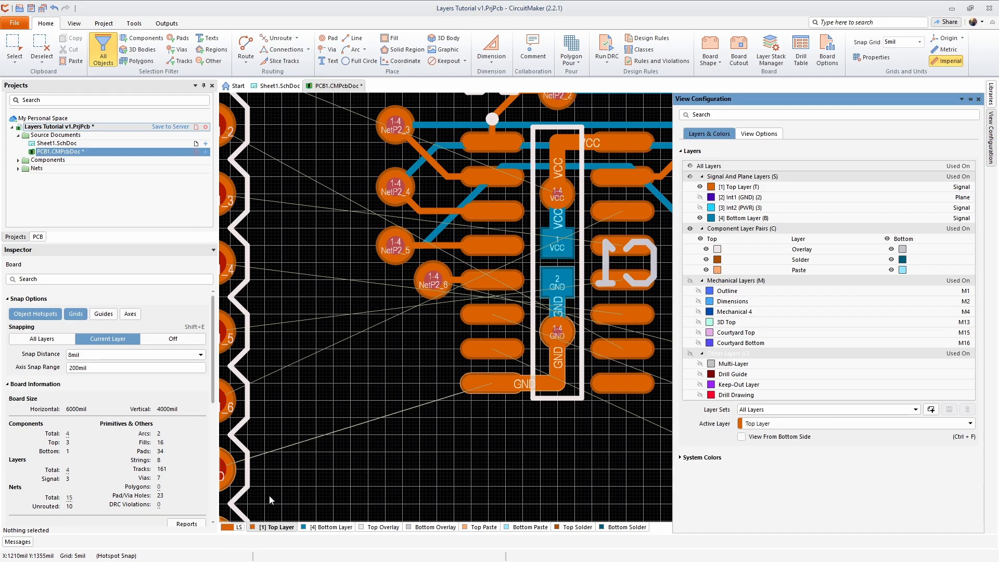
click(700, 208)
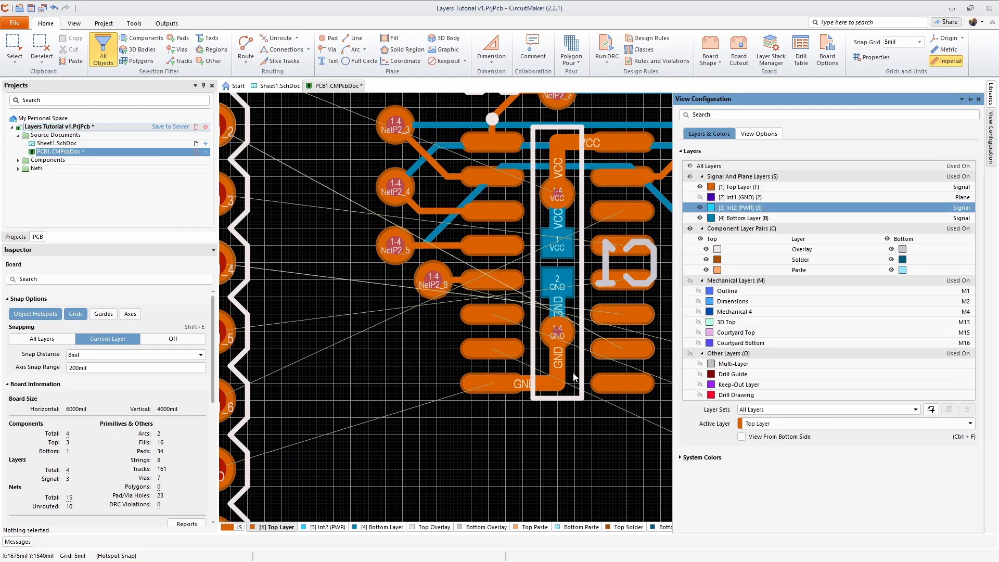
click(326, 527)
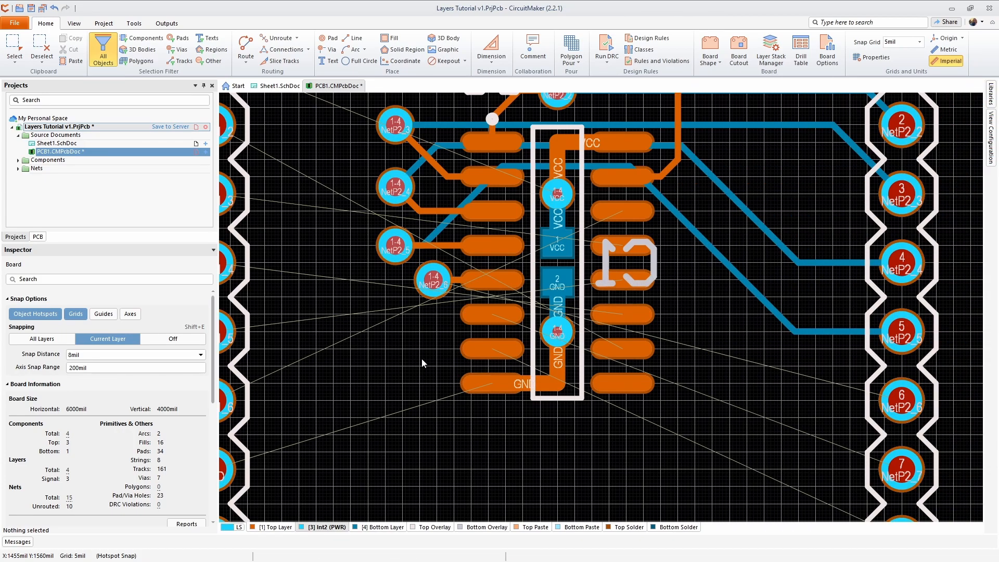
Step: Route NetP2_6 10 mil wide on Int2 (PWR) under U1 to a via at X 1850 mil, Y 1675 mil, and on the Top Layer to P2 pad 6
key(ctrl+w)
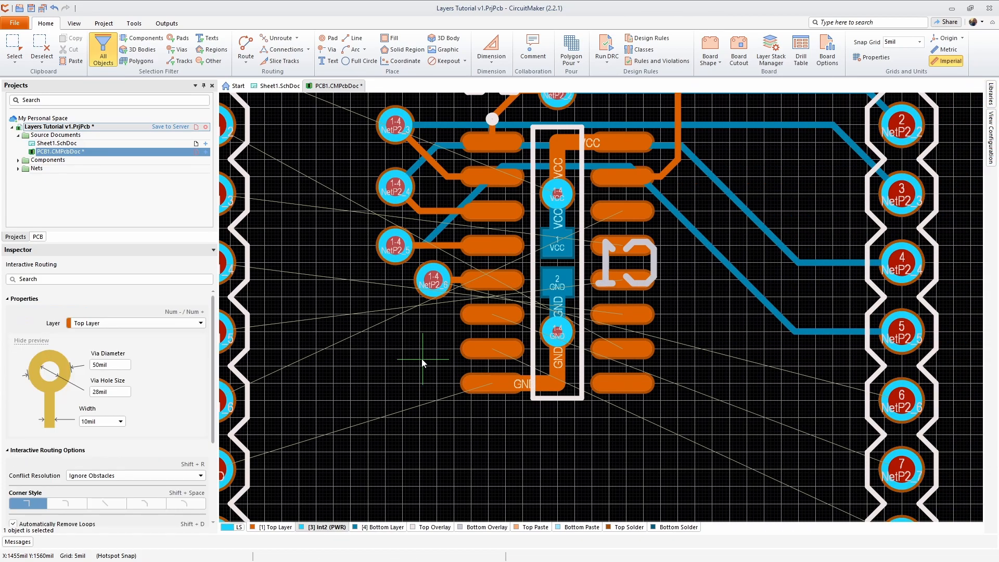
click(436, 283)
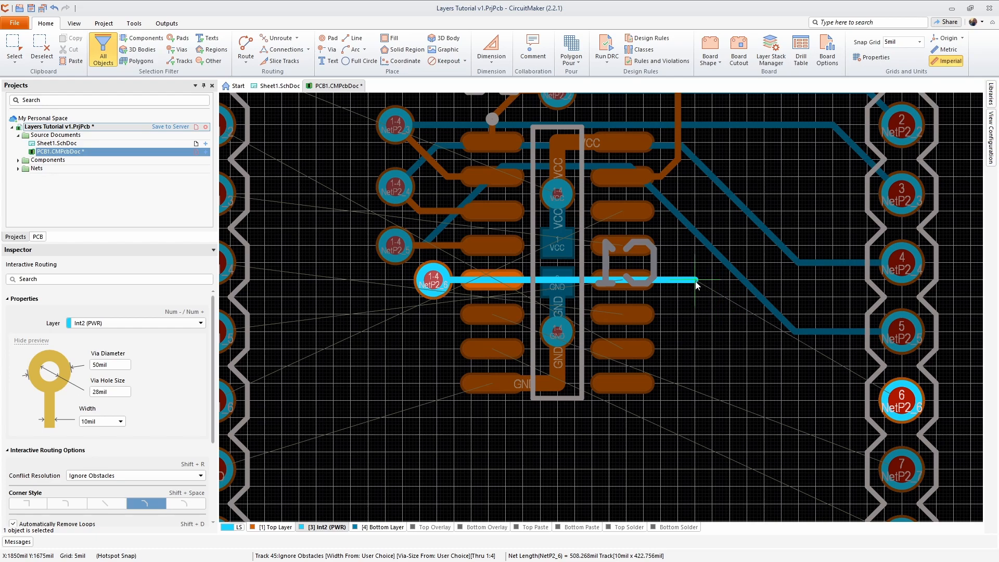
key(KP_Add)
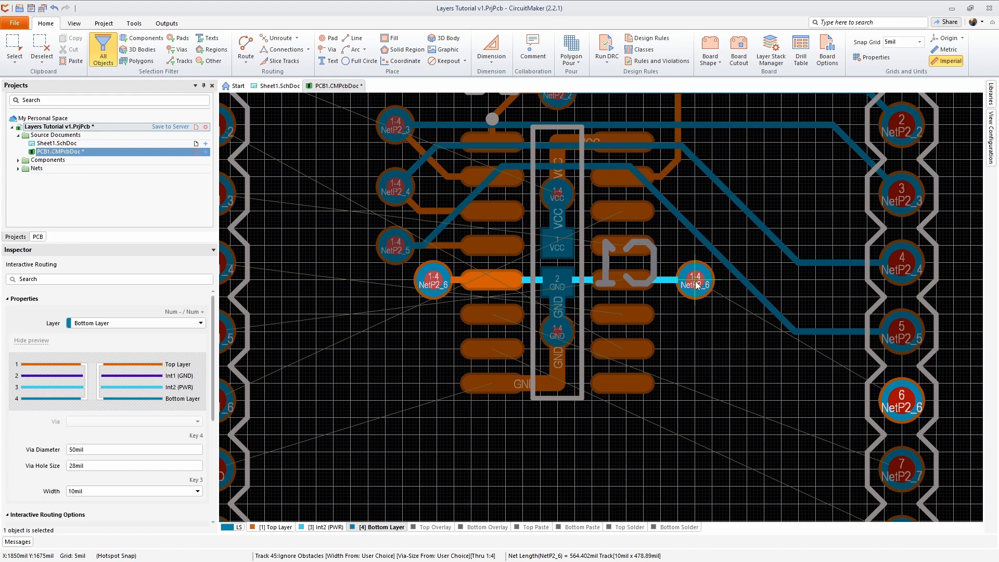
key(KP_Add)
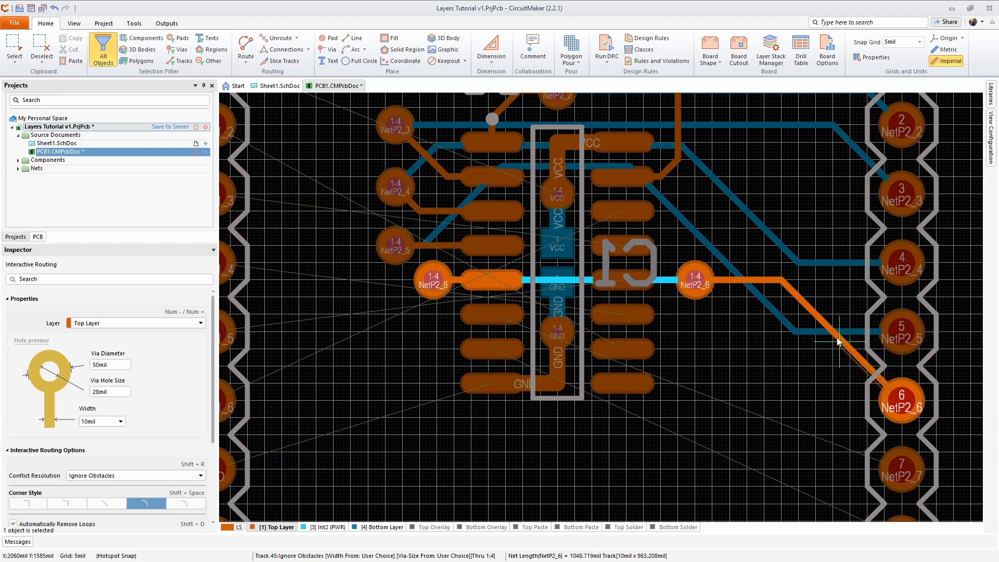
click(695, 281)
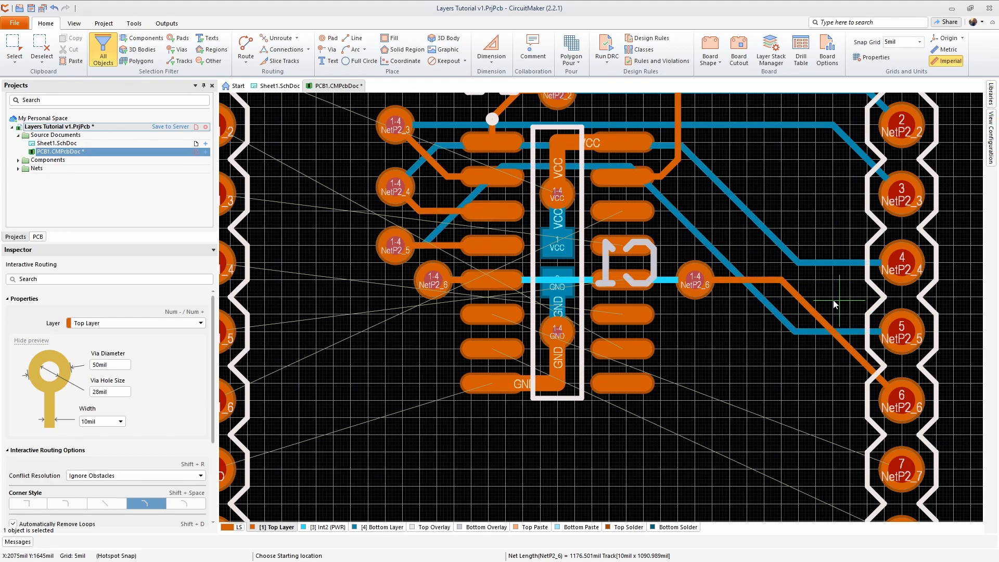
Step: Route NetP2_7 10 mil wide from U1 pin 6 on the Top Layer, through a via left of U1, to P2 pad 7 on the Bottom Layer
click(493, 315)
key(KP_Subtract)
click(385, 315)
click(532, 359)
click(881, 458)
Step: Route NetP2_8 10 mil wide entirely on the Top Layer from U1 pin 7, down and around below U1, to P2 pad 8
scroll(881, 458, down, 3)
click(496, 224)
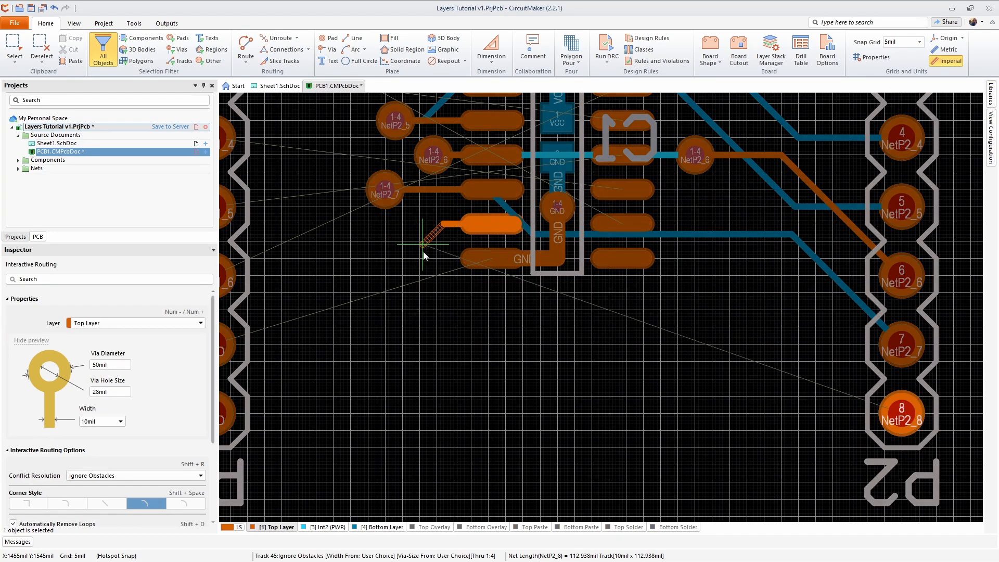
click(453, 414)
click(901, 414)
right_click(684, 364)
Step: Shift the diagonal Bottom Layer segments of NetP2_4 and NetP2_5 closer to P2 and straighten NetP2_5's entry into its via beside U1
right_drag(496, 261, 631, 262)
right_drag(693, 222, 607, 313)
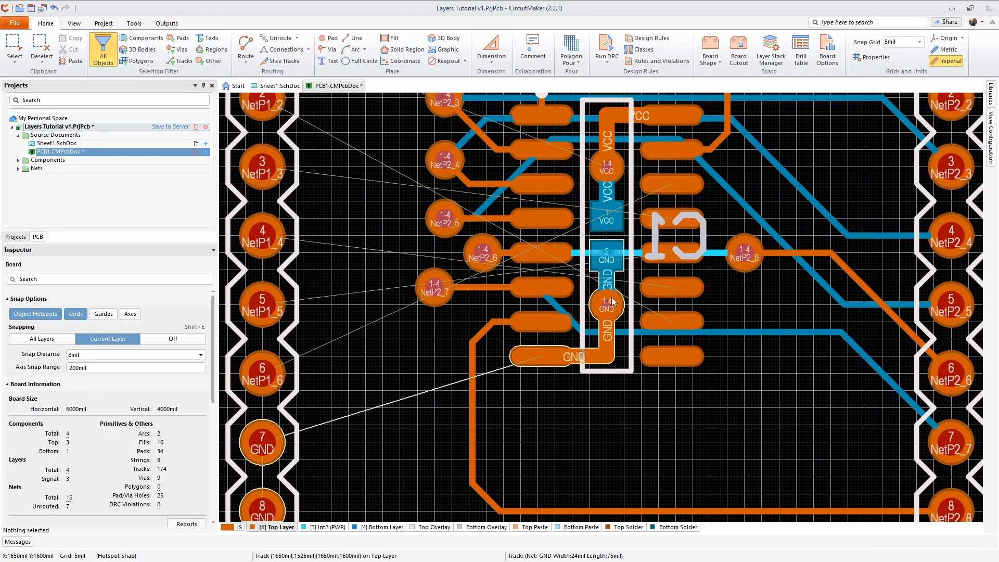
right_drag(402, 477, 446, 445)
right_drag(668, 388, 690, 470)
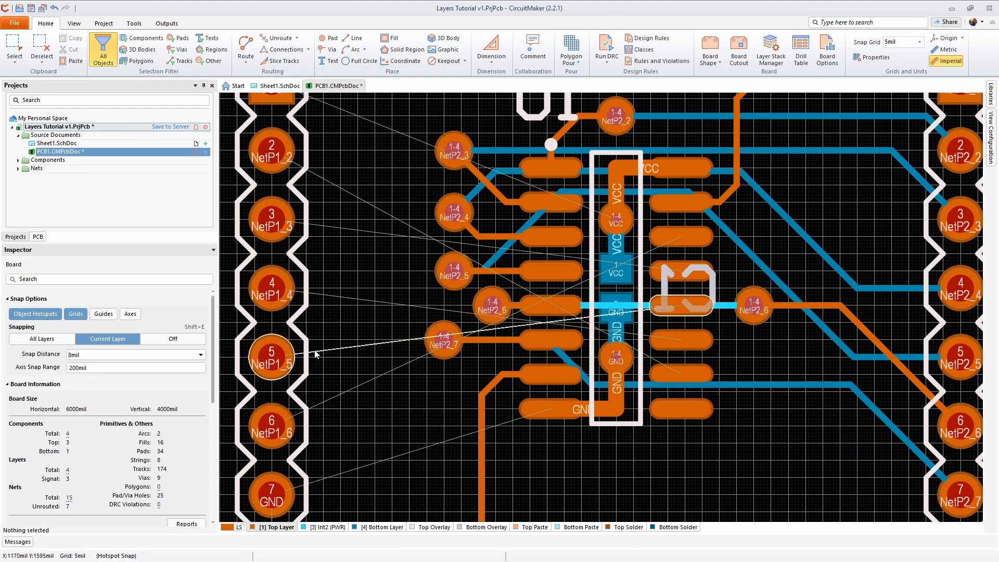
right_drag(801, 367, 668, 425)
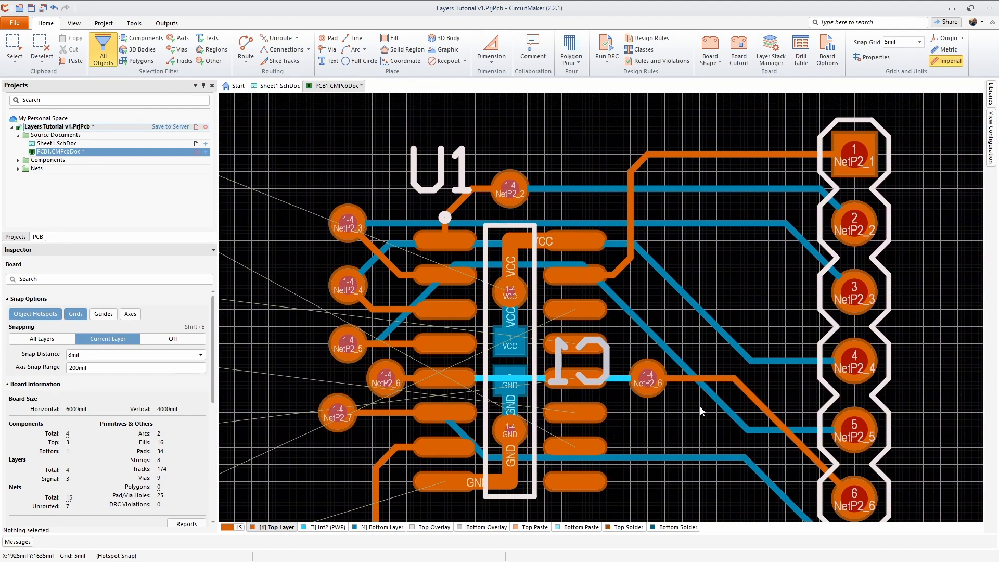
right_drag(685, 322, 730, 275)
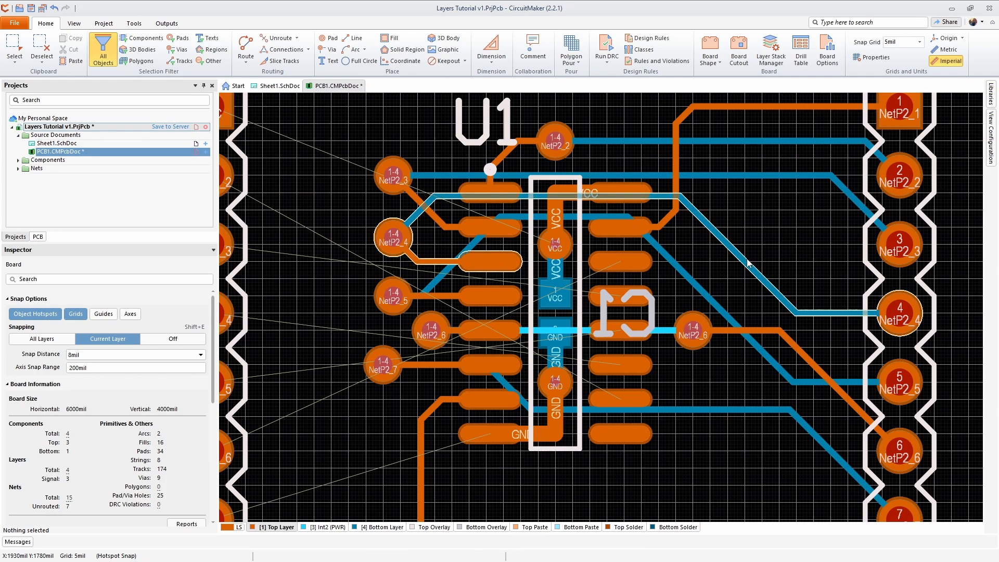
drag(741, 261, 859, 273)
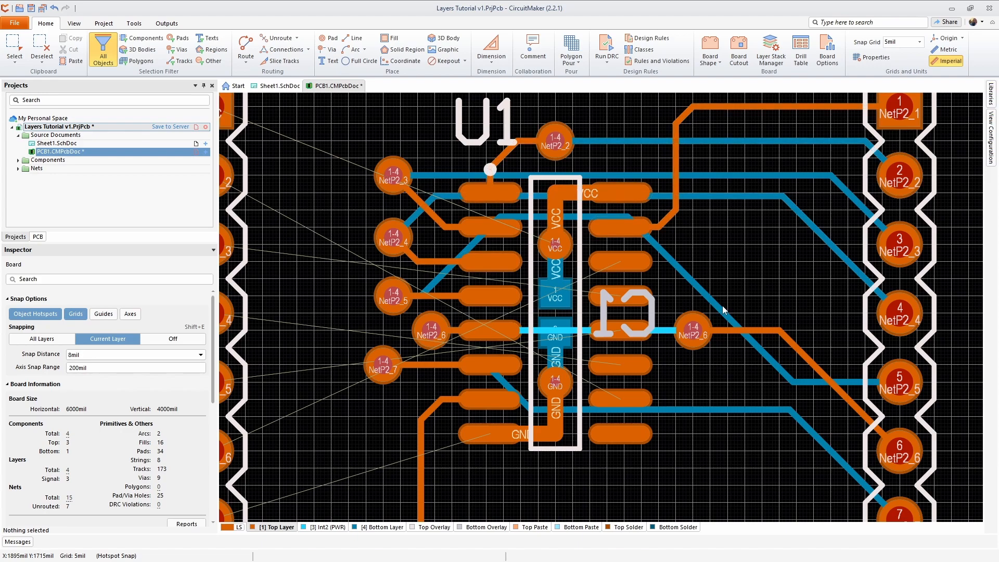
drag(724, 313, 825, 312)
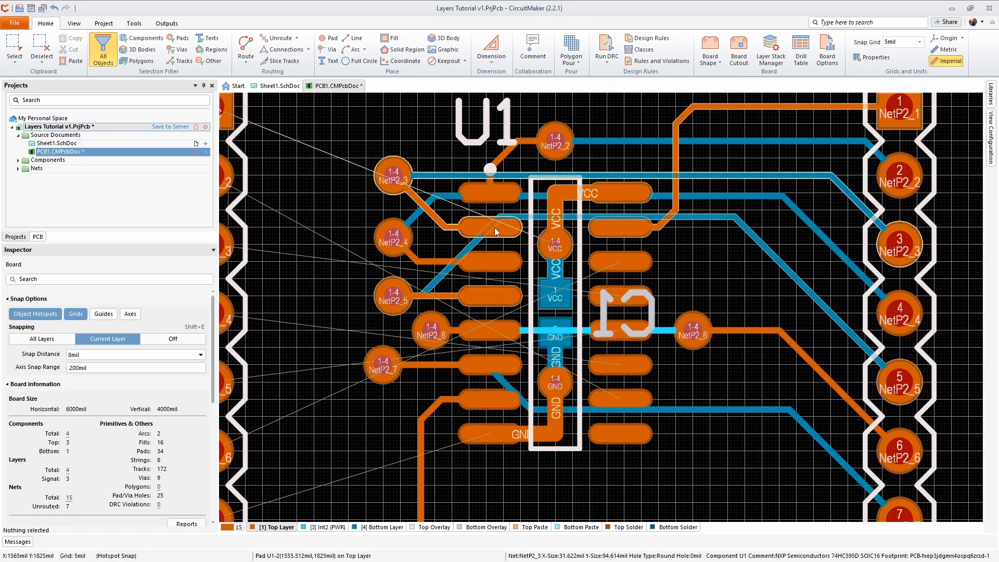
drag(439, 284, 414, 277)
Step: Move the NetP2_6 via between U1 and P2 closer to P2, to the bend in its Top Layer track
right_drag(755, 377, 780, 365)
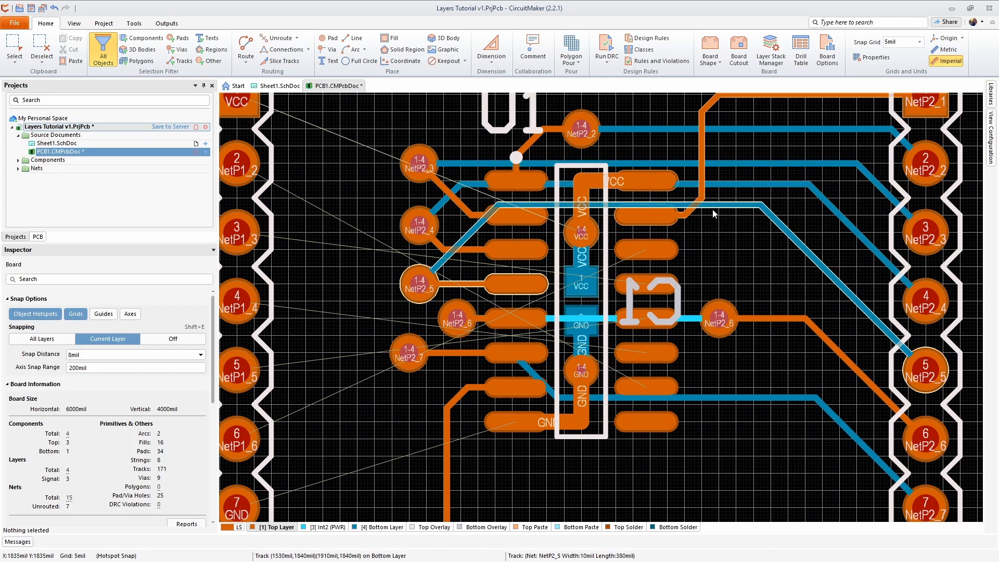
right_drag(755, 354, 708, 329)
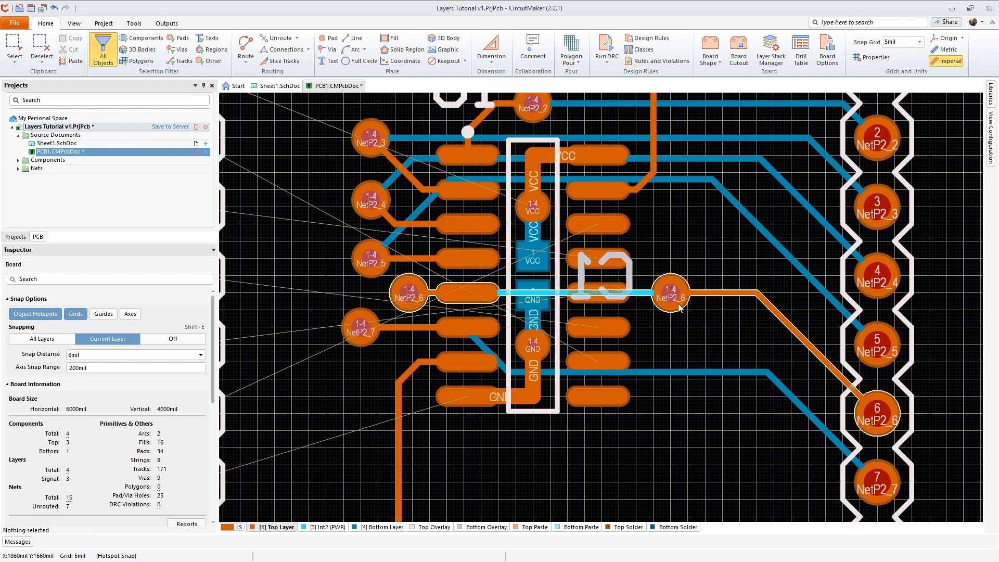
drag(678, 307, 759, 293)
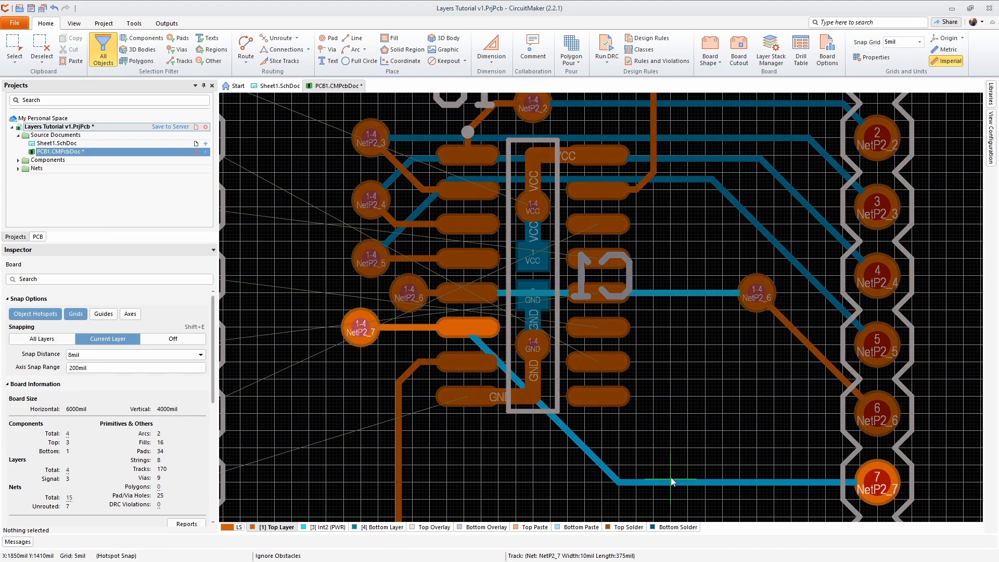
Step: Move the NetP2_7 via down below U1's lower-left corner, level with P2 pad 7, and reshape its Top Layer track from U1 pin 6
drag(360, 327, 358, 482)
click(450, 343)
click(481, 316)
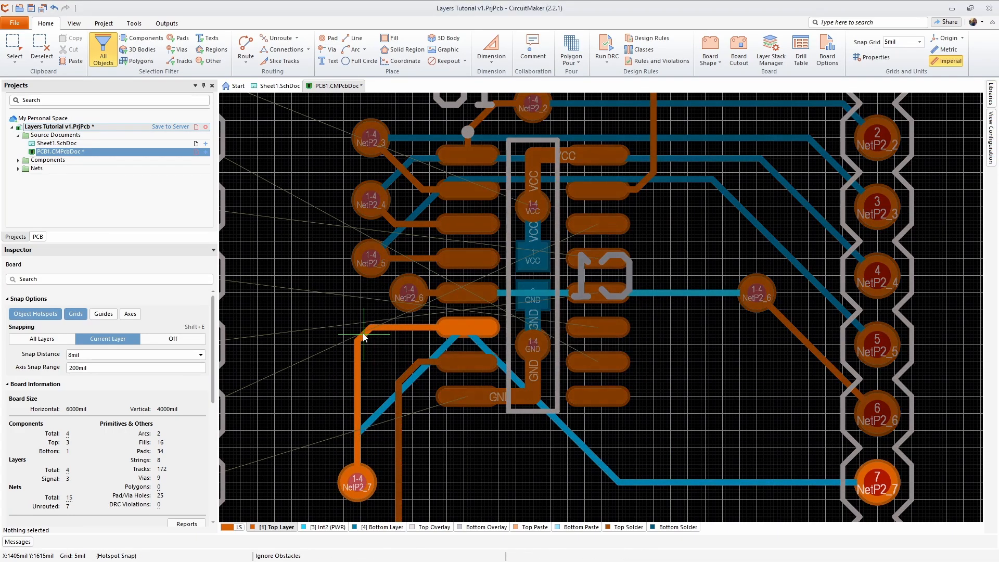
click(364, 335)
click(451, 346)
click(488, 476)
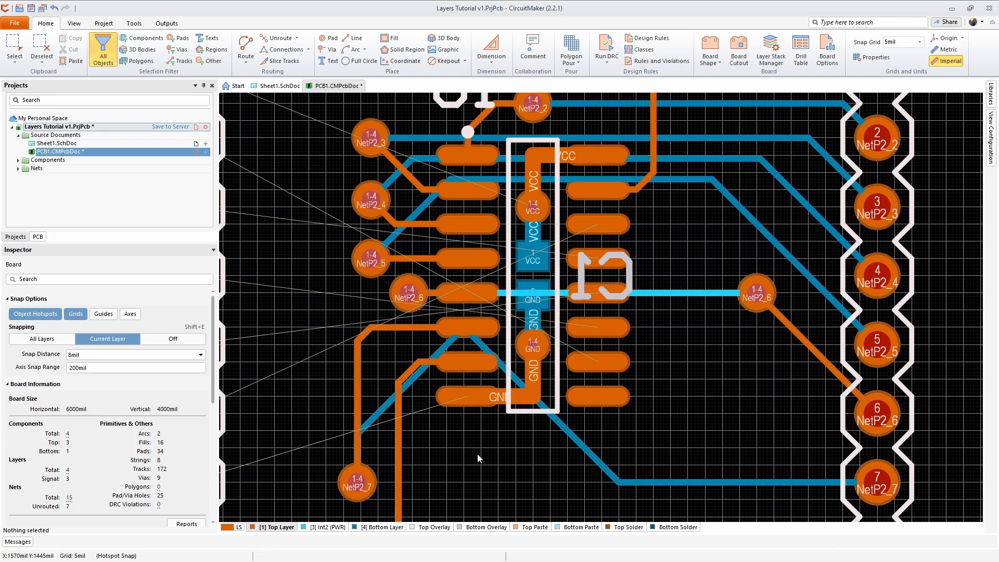
Step: Reroute NetP2_7 on the Bottom Layer as a straight horizontal track from its via to P2 pad 7
click(383, 529)
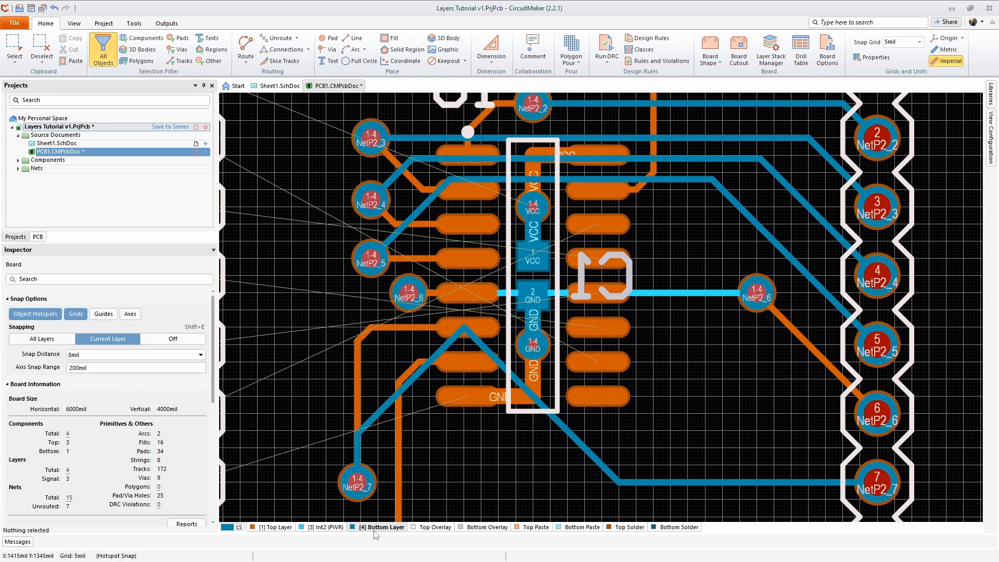
key(ctrl+w)
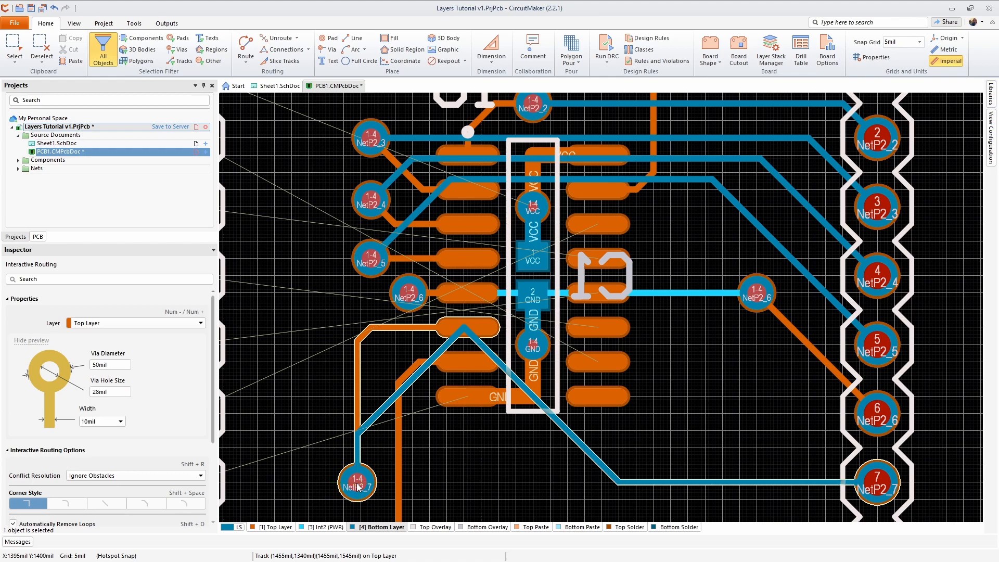
click(357, 487)
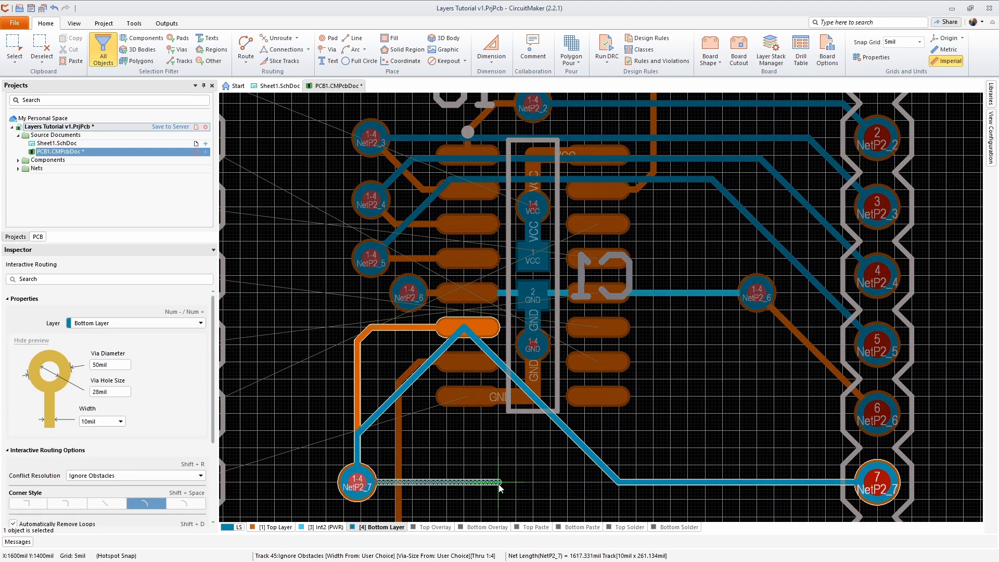
right_click(620, 483)
right_click(527, 473)
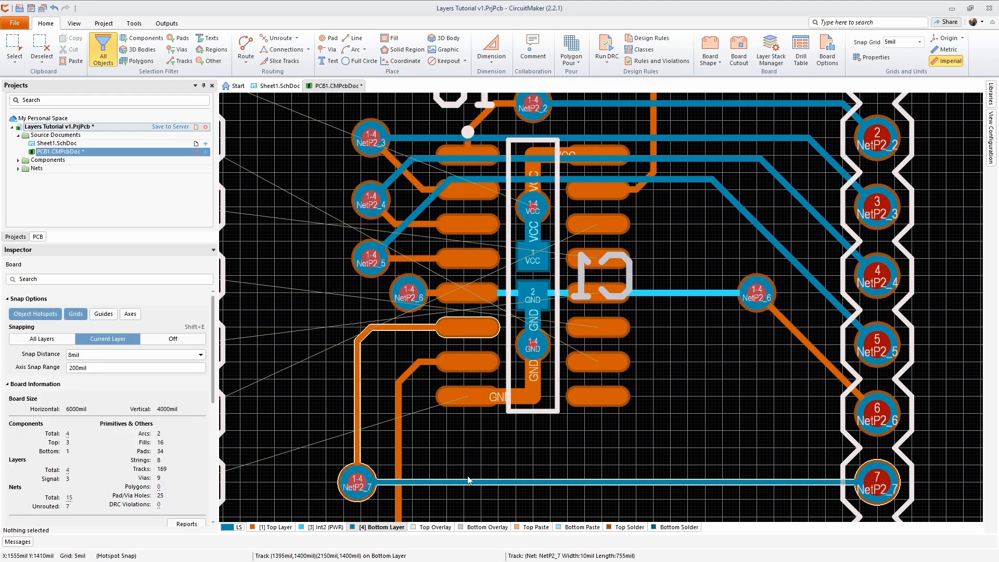
Step: Route NetP1_6 from U1 pin 14 on the Top Layer down to a via below U1, and across the Bottom Layer to P1 pad 6
mouse_move(451, 449)
right_down()
mouse_move(463, 437)
mouse_move(448, 440)
right_up()
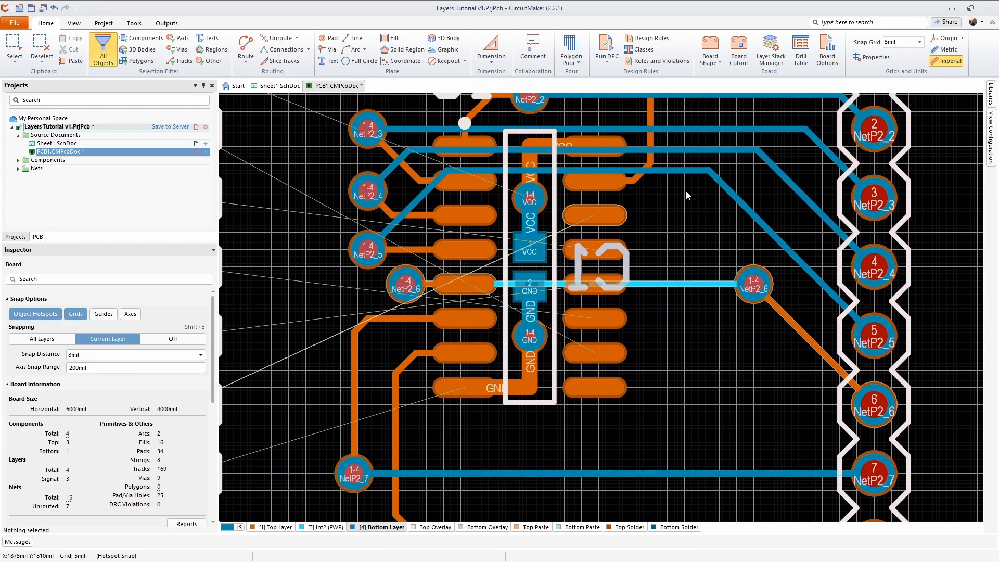
right_drag(341, 358, 362, 405)
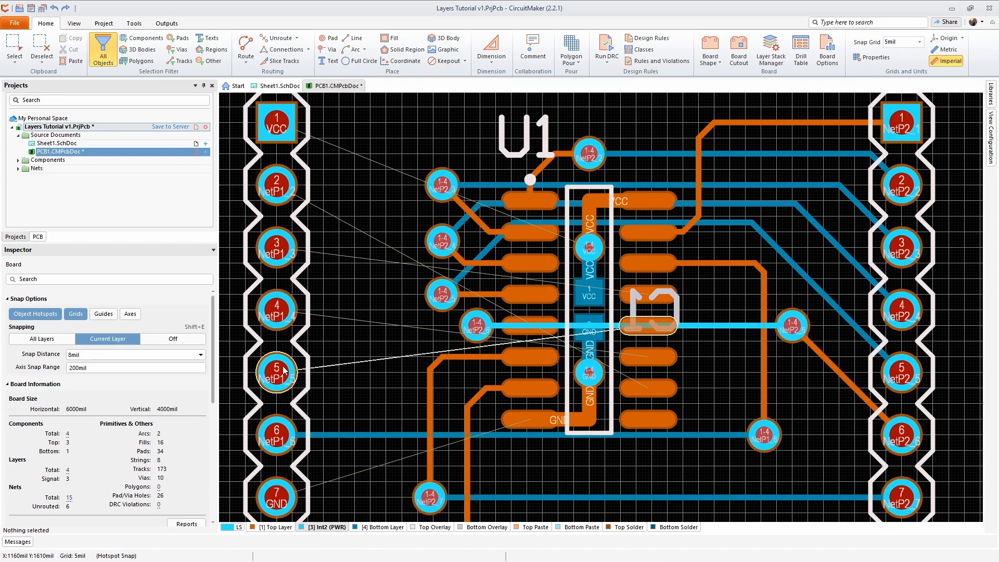
scroll(739, 416, down, 2)
drag(765, 353, 767, 385)
scroll(728, 398, up, 1)
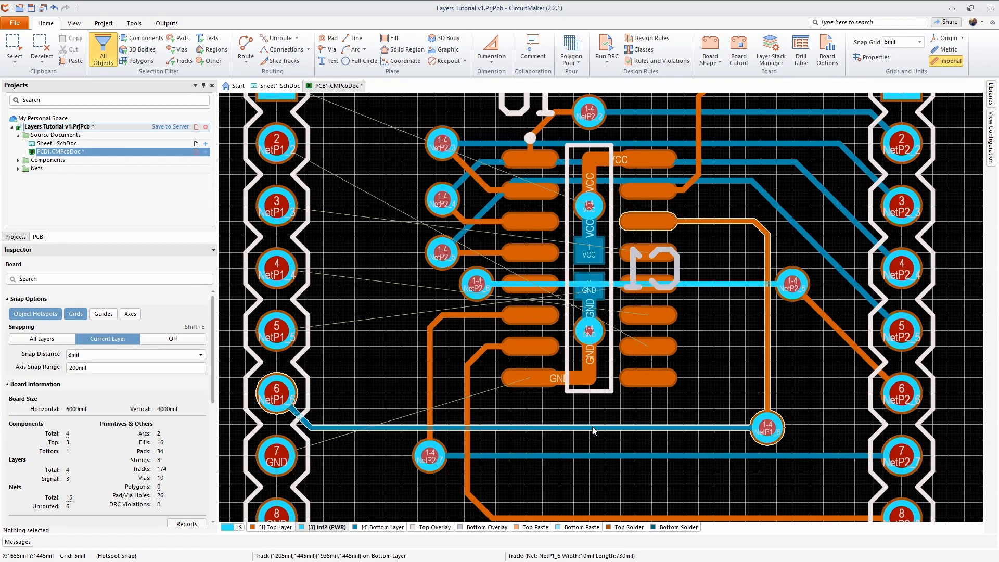
Step: Route NetP1_3 from U1 pin 13 through a via and along the Bottom Layer to P1 pad 3, keeping the via clear of NetP1_6's vertical track
key(ctrl+w)
click(651, 252)
click(747, 268)
key(KP_Subtract)
click(748, 373)
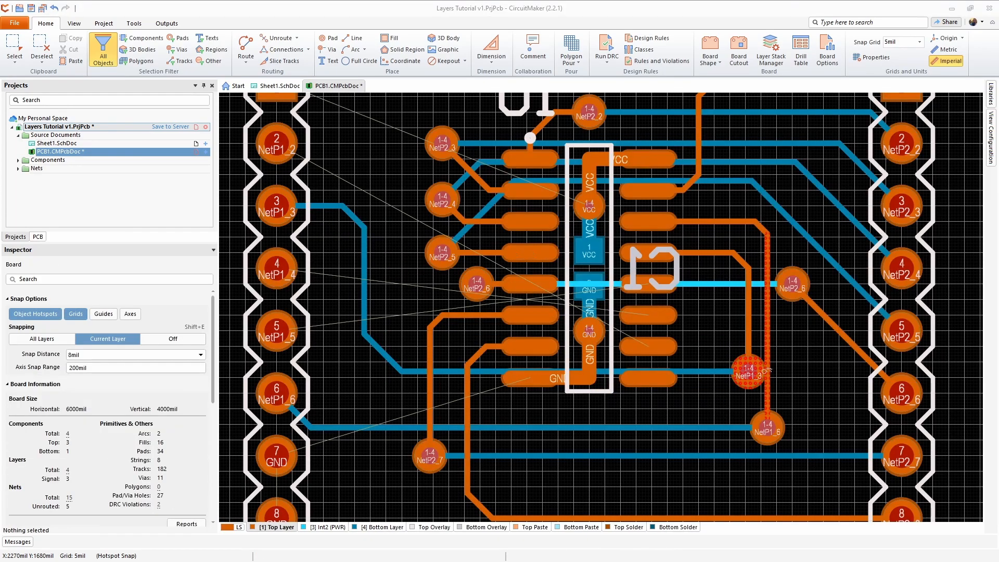
key(ctrl+w)
click(660, 286)
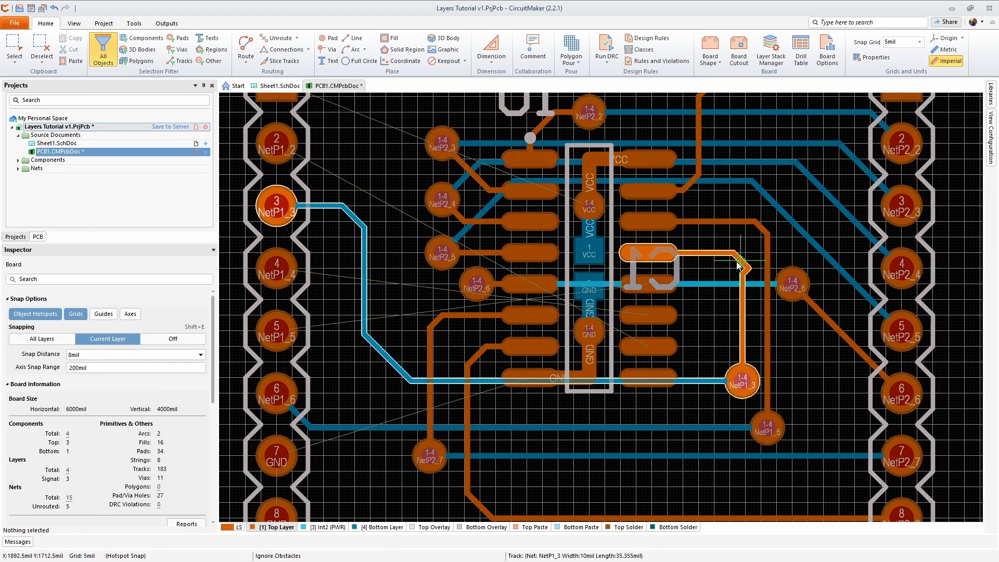
Step: Route NetP1_5 from U1 pin 12 to a via beside U1, and on the Bottom Layer beneath U1 towards P1
key(ctrl+w)
click(659, 286)
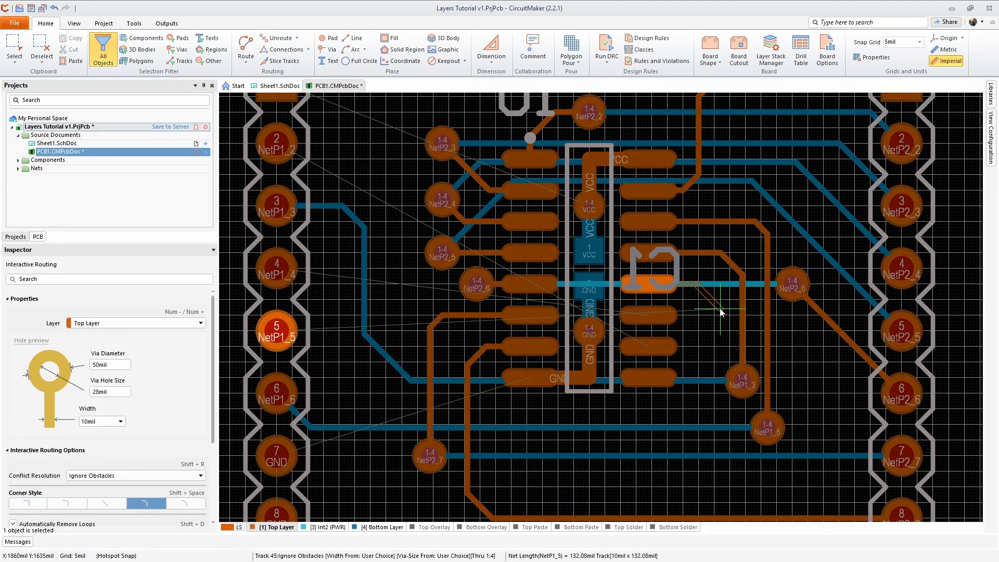
key(KP_Subtract)
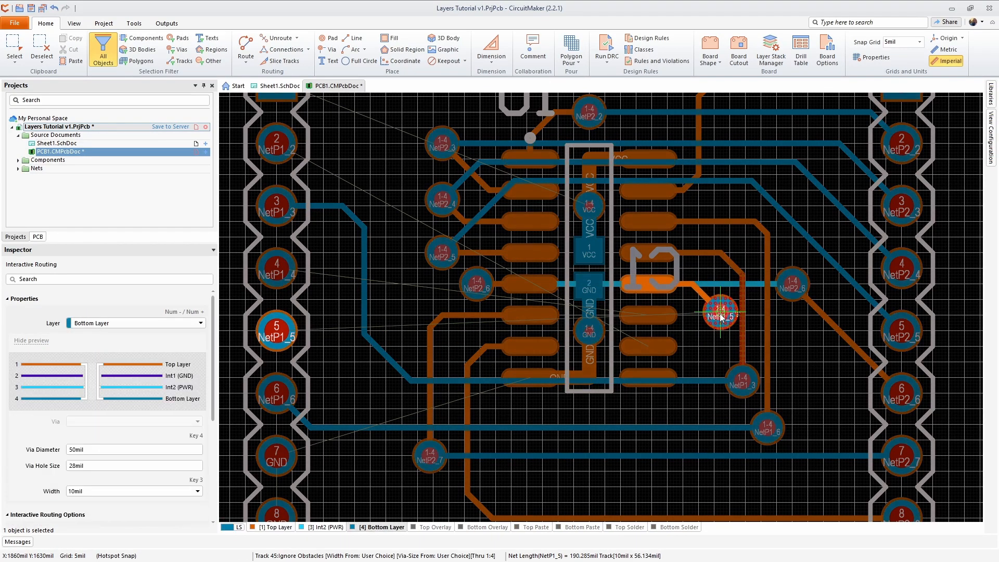
click(387, 315)
key(Escape)
Step: Reshape NetP1_3's Bottom Layer track beside P1 into one long vertical run between its two horizontal segments
drag(389, 358, 370, 376)
click(354, 216)
click(363, 211)
click(365, 378)
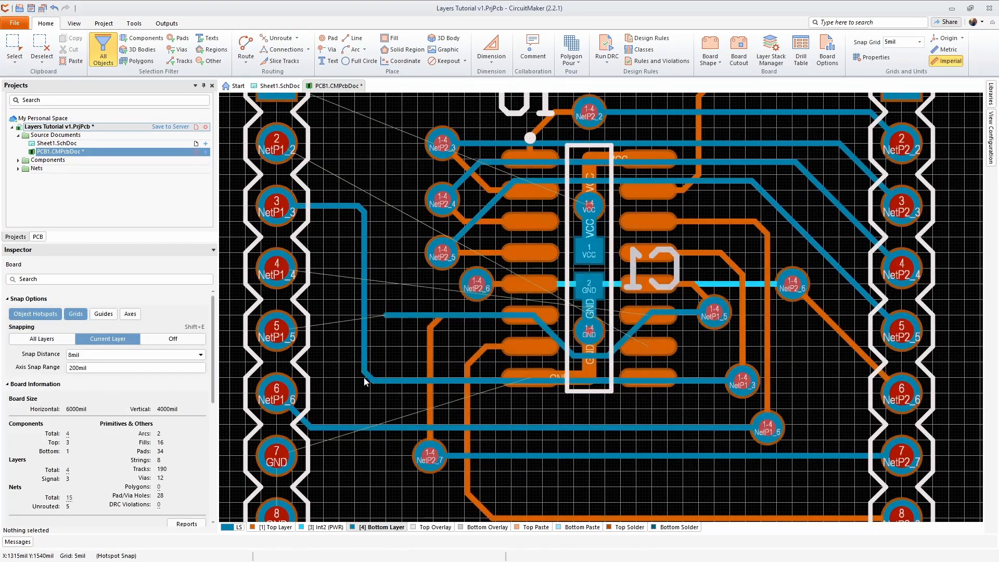
Step: Delete the vertical Bottom Layer run of NetP1_3 beside P1 and place a via at the end of each remaining horizontal segment
click(381, 373)
key(Delete)
click(365, 208)
click(383, 321)
key(Delete)
click(447, 201)
click(461, 288)
click(358, 336)
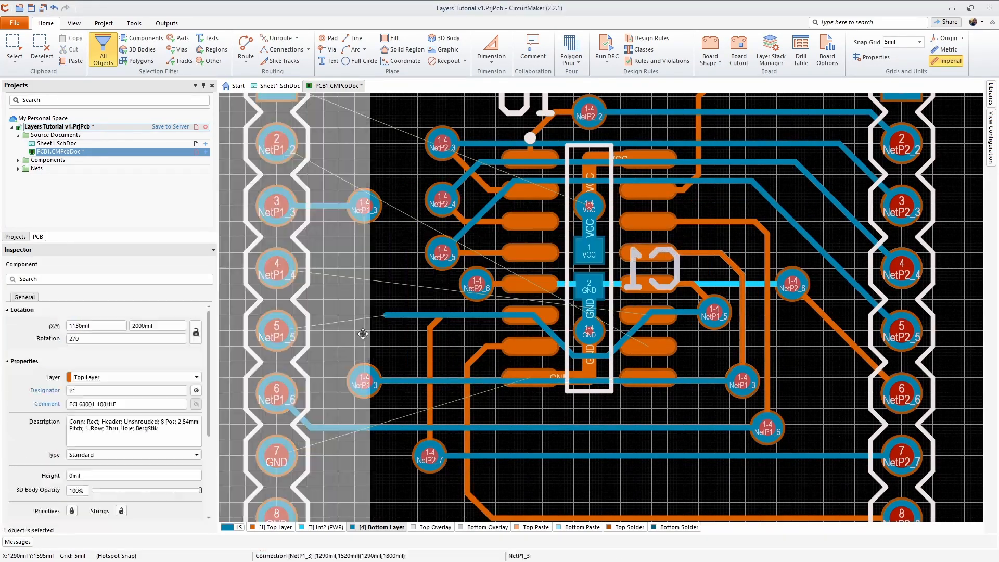
Step: Join the two NetP1_3 vias beside P1 with a straight vertical track on the Top Layer
key(ctrl+w)
click(364, 381)
click(200, 323)
click(176, 335)
key(Escape)
click(398, 341)
key(ctrl+w)
click(364, 380)
click(364, 208)
Step: Extend NetP1_5's loose Bottom Layer end to P1 pad 5 and shift its horizontal segment level with that pad
click(384, 315)
click(277, 330)
key(Escape)
drag(406, 315, 407, 333)
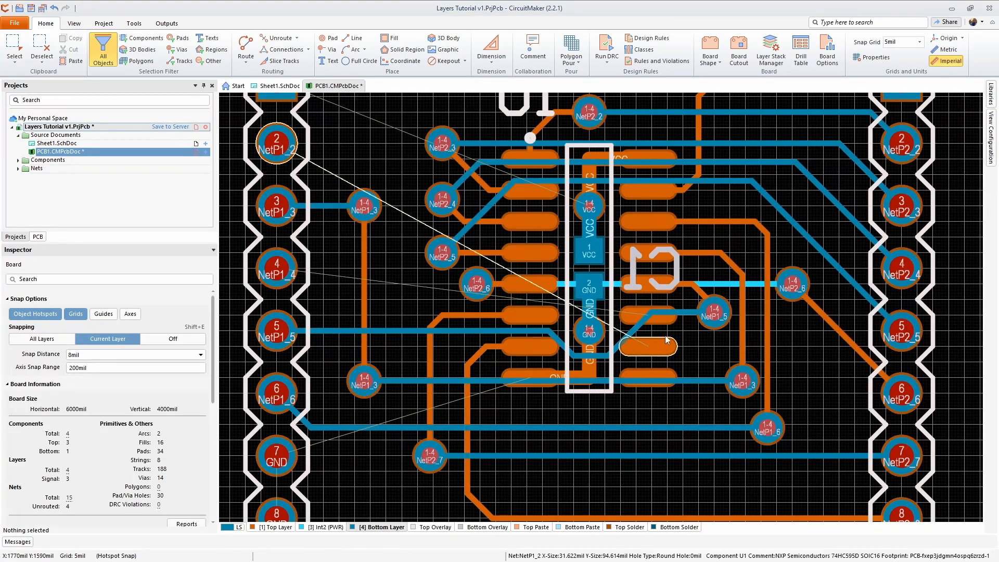
Step: Start NetP1_4 with a short diagonal Top Layer track running down from U1 pin 11
key(ctrl+w)
click(673, 314)
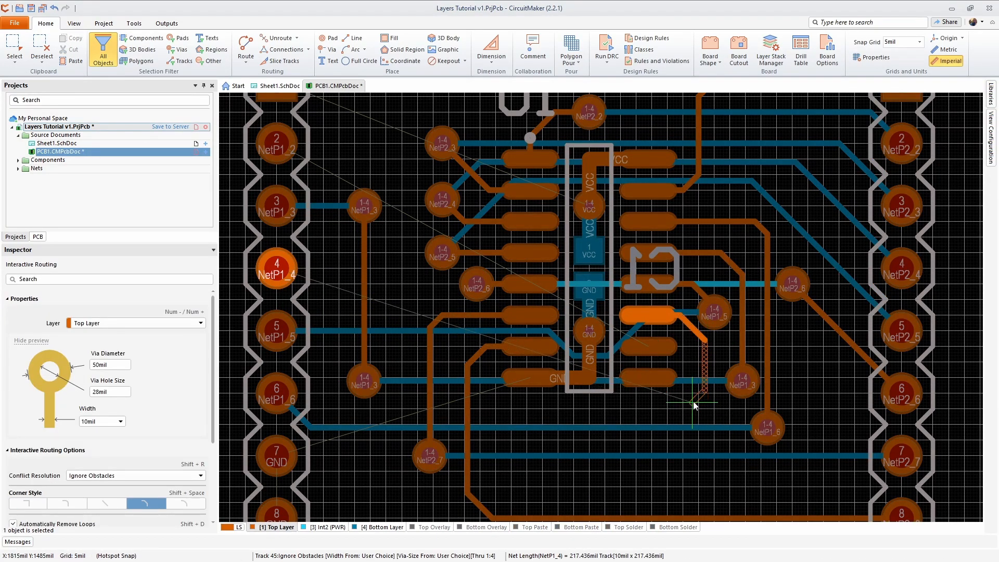
key(Escape)
Step: Route NetP1_2 on the Top Layer from U1 pin 10 to a via below U1, and shift the NetP2_7 and NetP1_6 vias down
click(647, 346)
click(689, 359)
key(2)
click(688, 405)
key(Escape)
key(Escape)
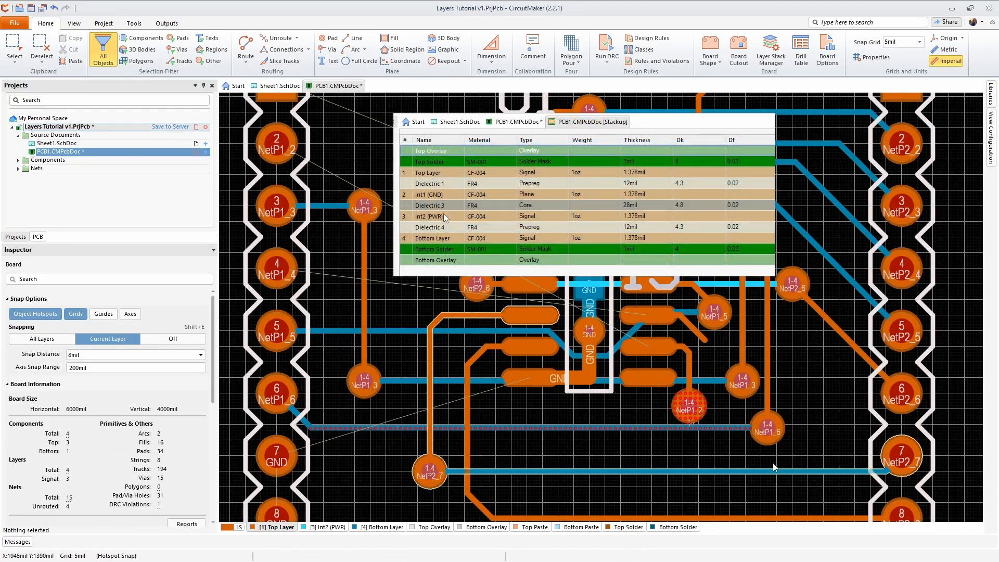
key(ctrl+w)
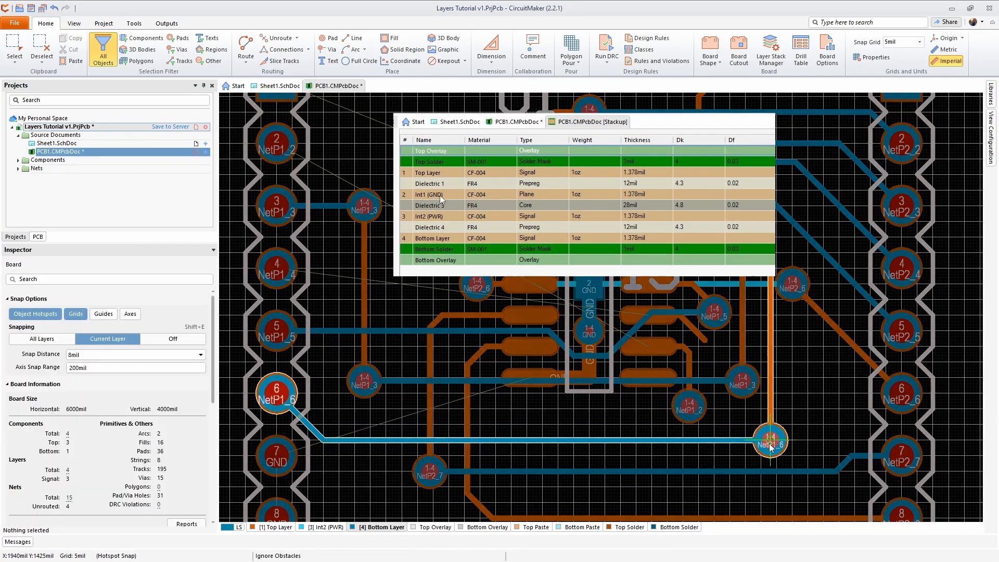
drag(689, 405, 692, 409)
Step: Try routing NetP1_2 straight across the Bottom Layer from its via to a point beside P1, and delete that track
key(ctrl+w)
click(692, 410)
click(341, 409)
right_click(328, 328)
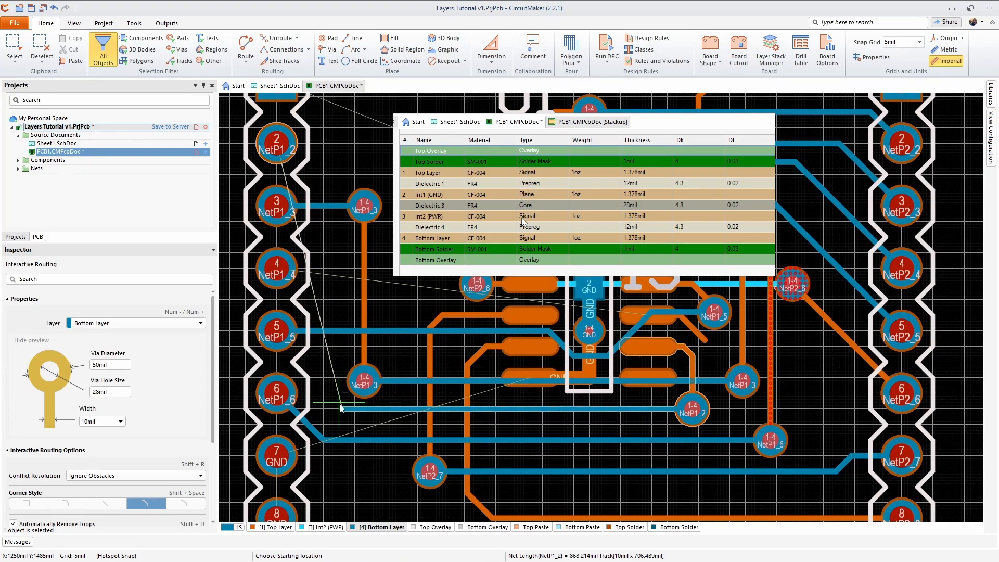
right_click(340, 400)
click(380, 410)
key(Delete)
Step: Route NetP1_2 on the Bottom Layer to a second via between P1 and U1, and on the Top Layer up to P1 pad 2
key(ctrl+w)
click(691, 409)
key(KP_Add)
click(399, 412)
click(277, 143)
click(276, 143)
Step: Continue NetP1_4 down to a via below U1, and on the Bottom Layer around the outer side of P1 to pad 4
click(705, 341)
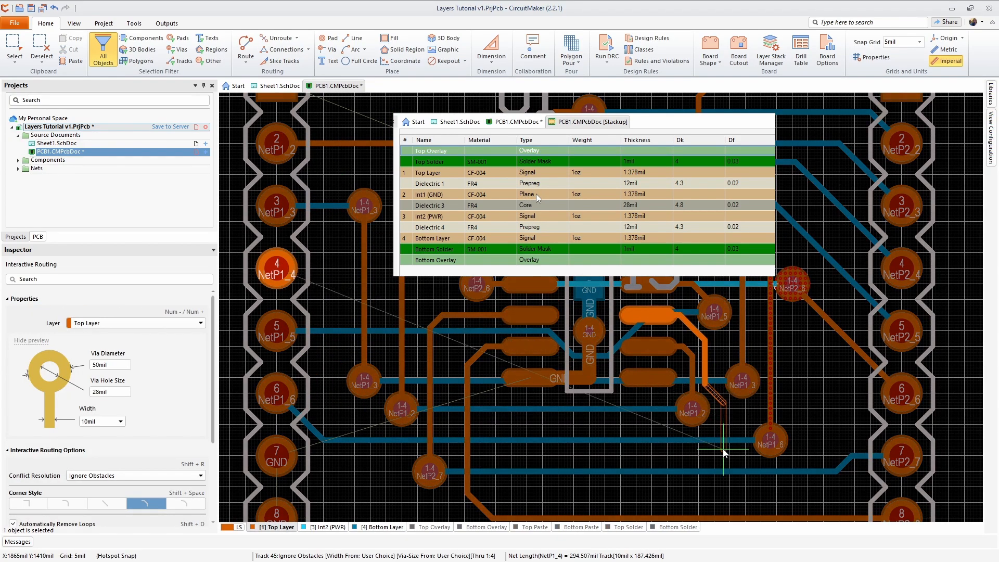
key(KP_Subtract)
click(721, 497)
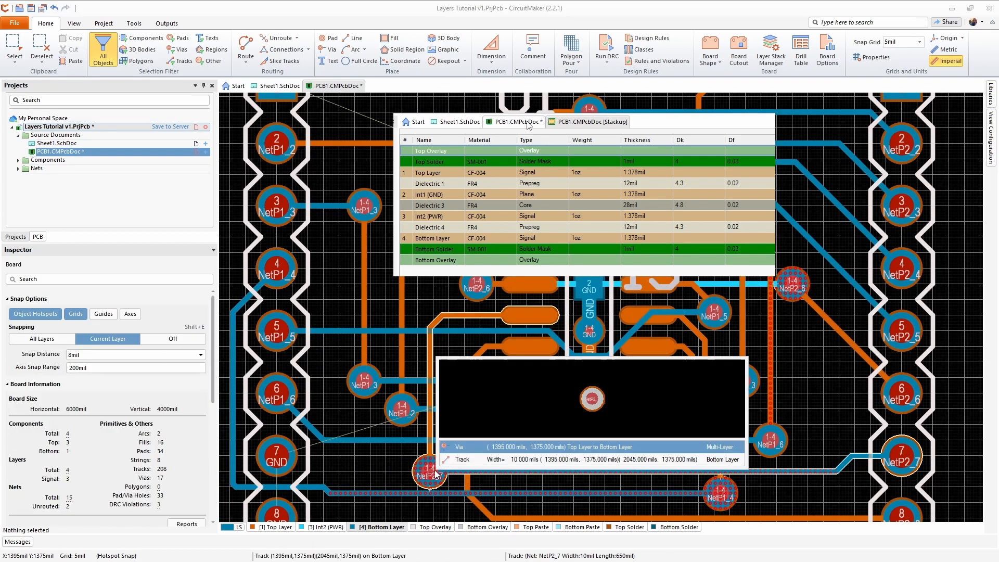
right_click(844, 470)
Step: Move the NetP2_6 via closer to P2, clear of NetP1_6's vertical track, and make Int2 (PWR) the active layer
drag(791, 284, 805, 279)
drag(843, 335, 843, 352)
right_drag(801, 364, 853, 337)
ctrl+scroll(577, 336, down, 3)
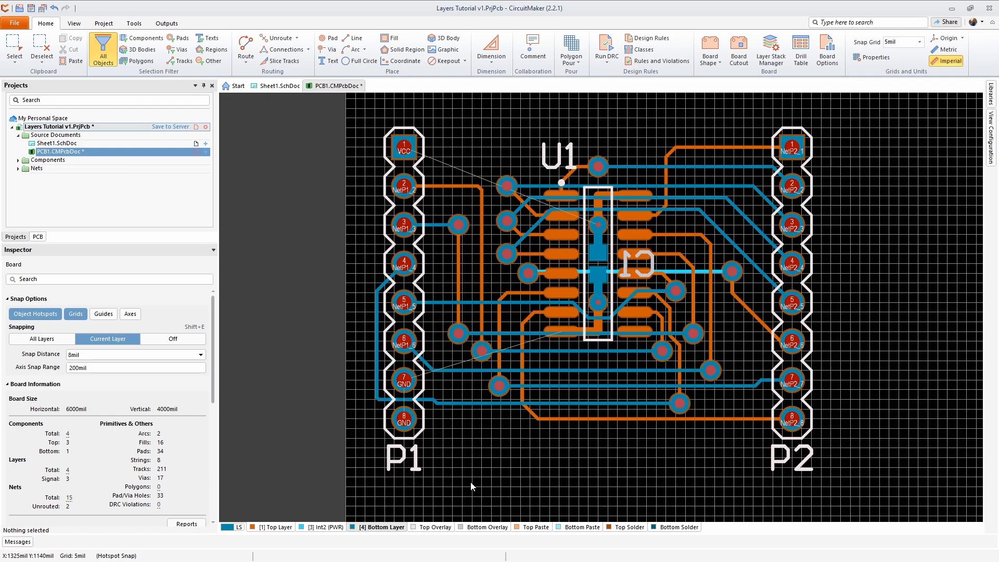
click(333, 528)
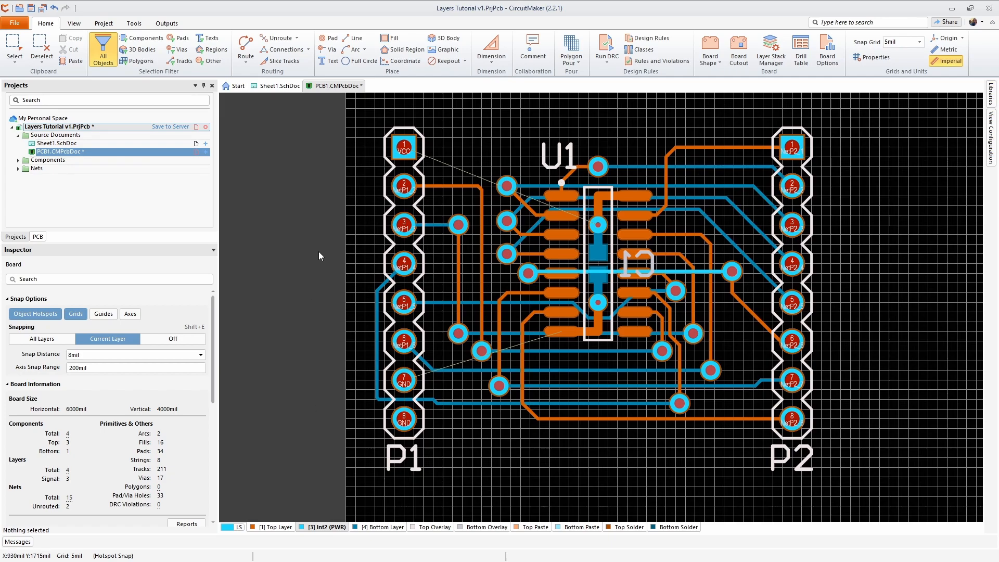
Step: Try a 1145 by 955 mil solid fill assigned to VCC over all components on Int2 (PWR), and undo it
click(394, 39)
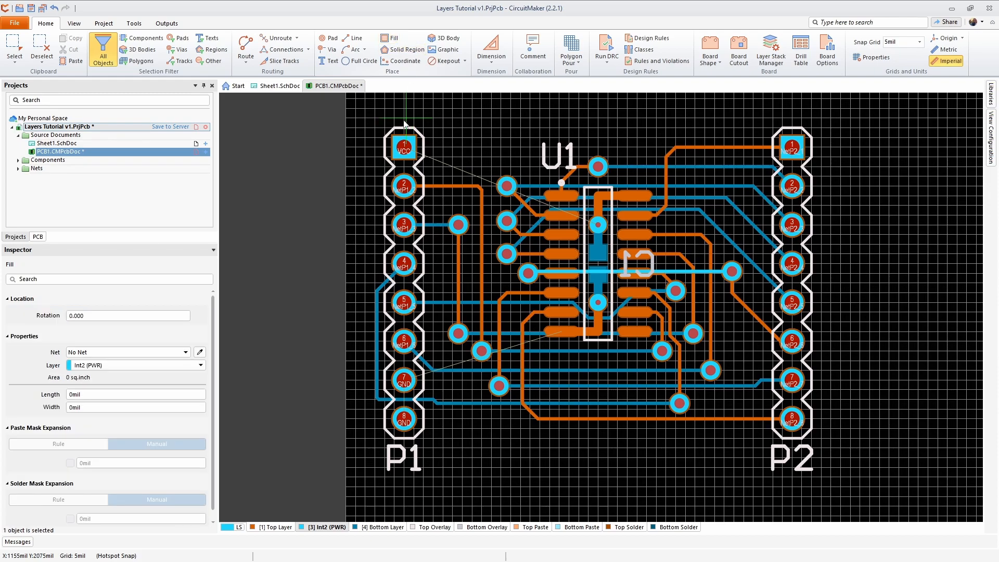
click(378, 117)
click(821, 494)
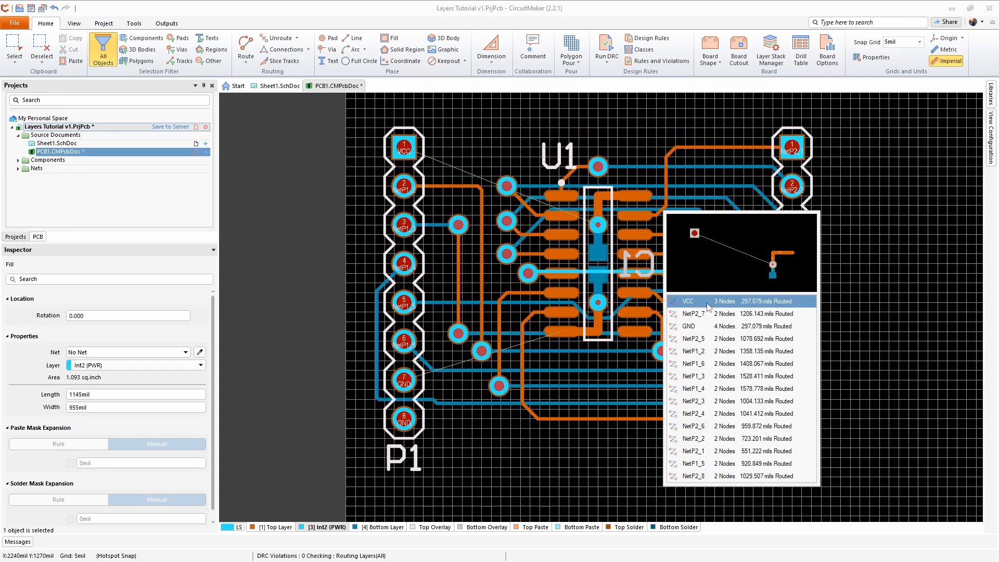
click(719, 301)
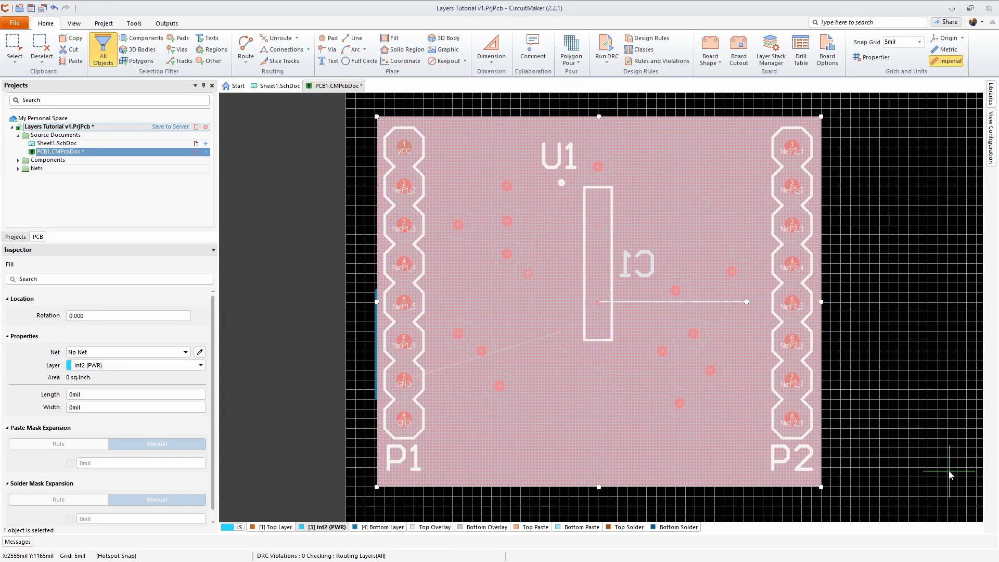
right_click(951, 471)
click(902, 441)
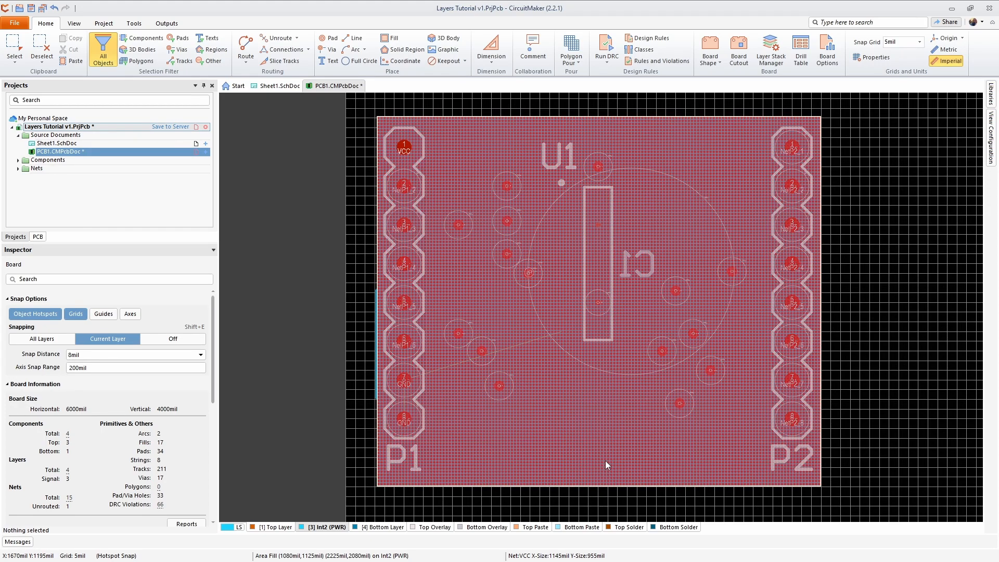
key(ctrl+z)
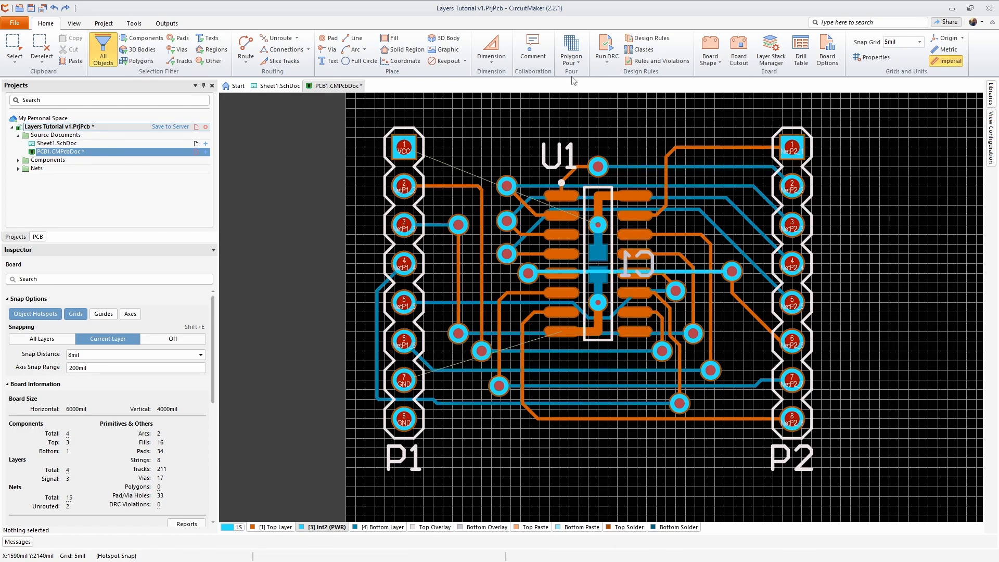
Step: Place a polygon pour on Int2 (PWR) enclosing P1, U1 and P2, from about (1100, 2050) to (2225, 1250) mil
click(574, 46)
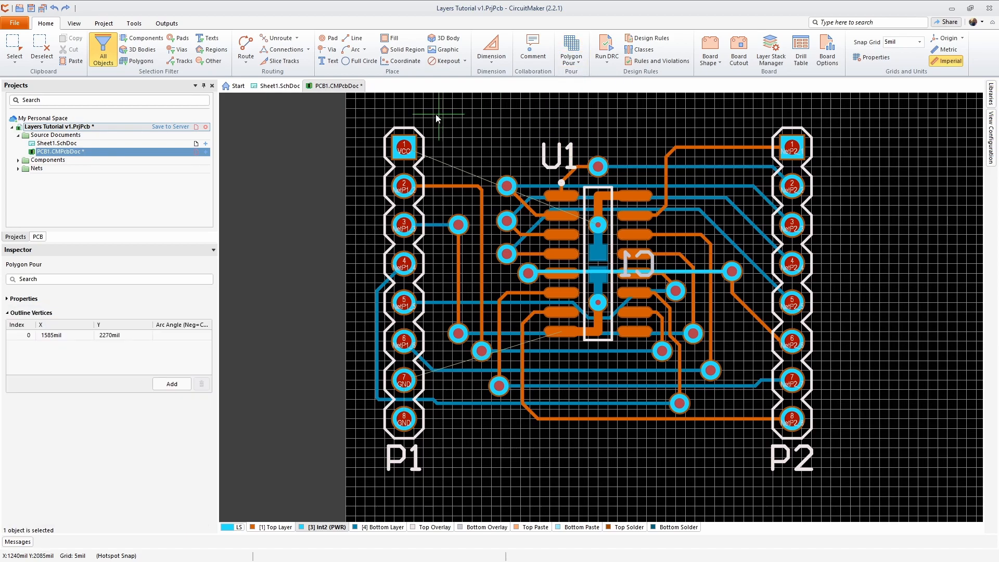
click(386, 131)
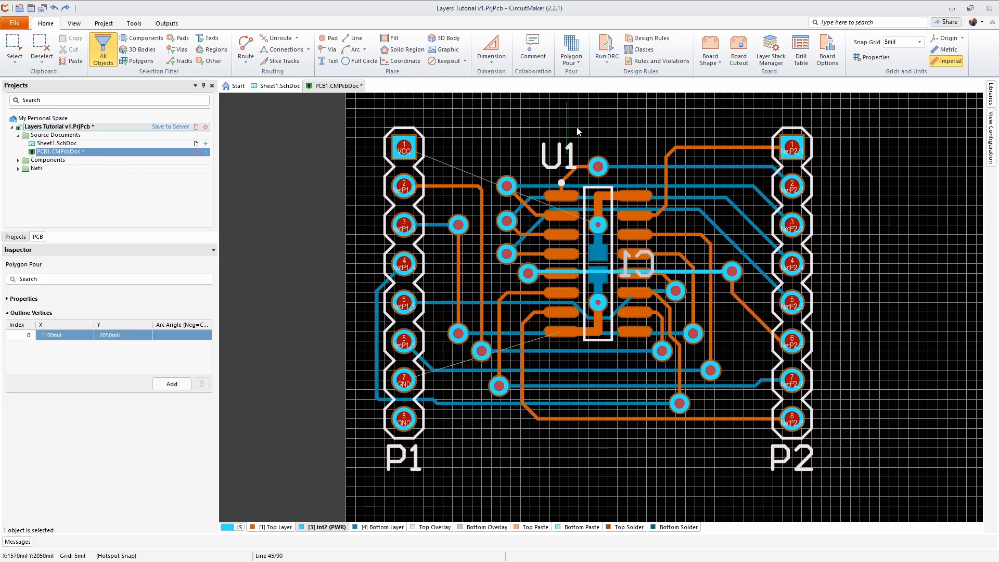
click(813, 130)
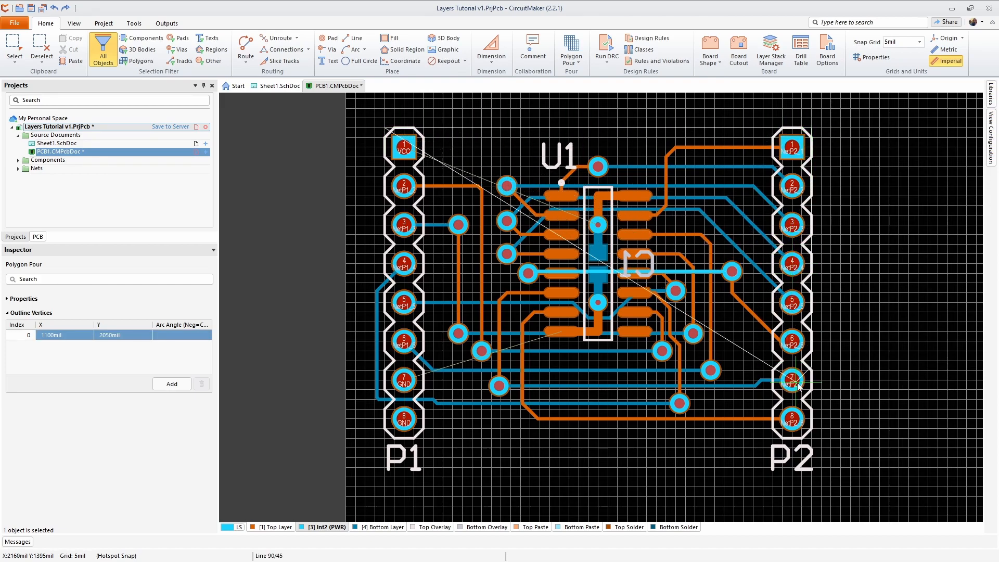
click(821, 439)
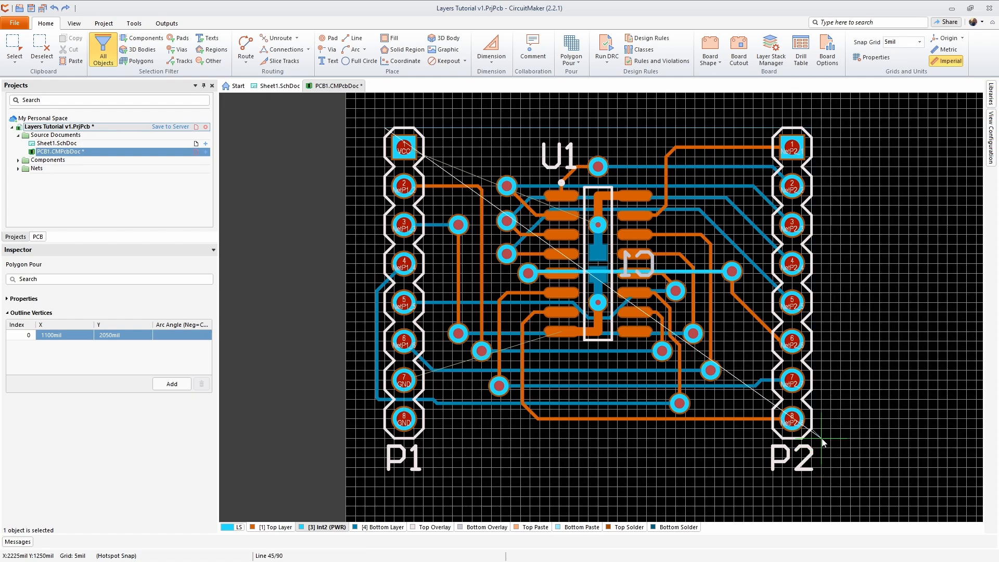
click(385, 438)
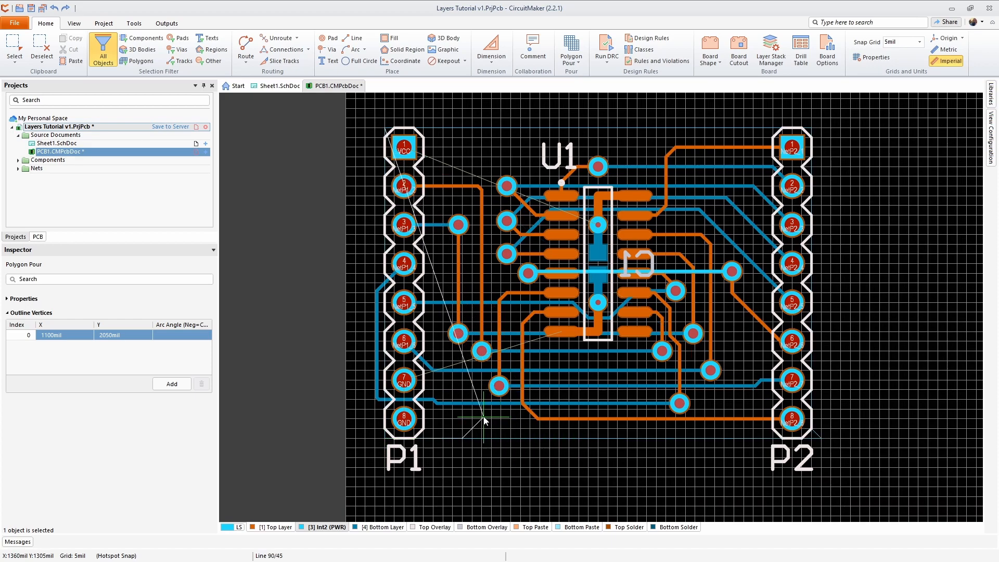
right_click(470, 432)
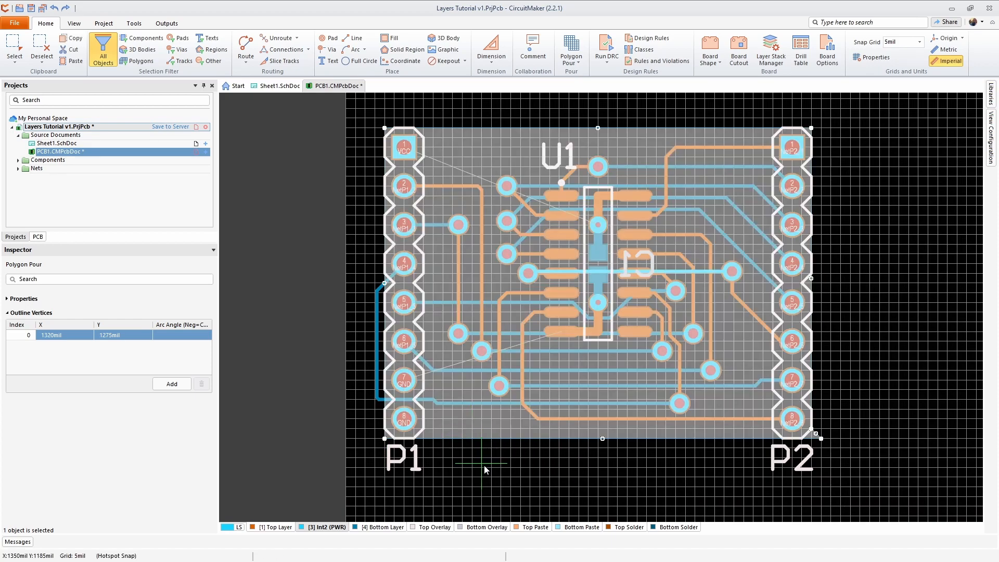
right_click(548, 462)
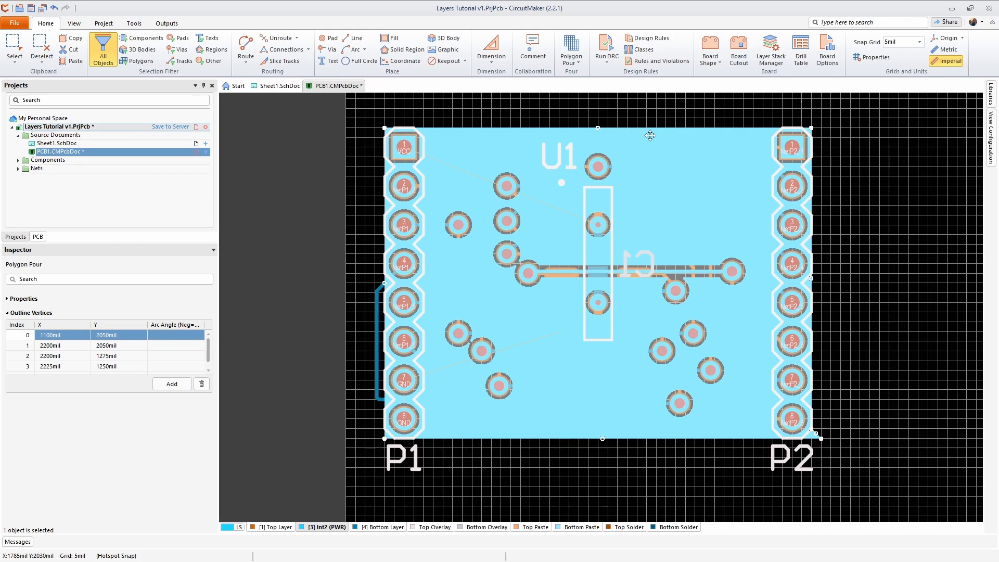
Step: Assign the polygon pour on Int2 (PWR) to the VCC net and repour it
double_click(651, 135)
click(384, 125)
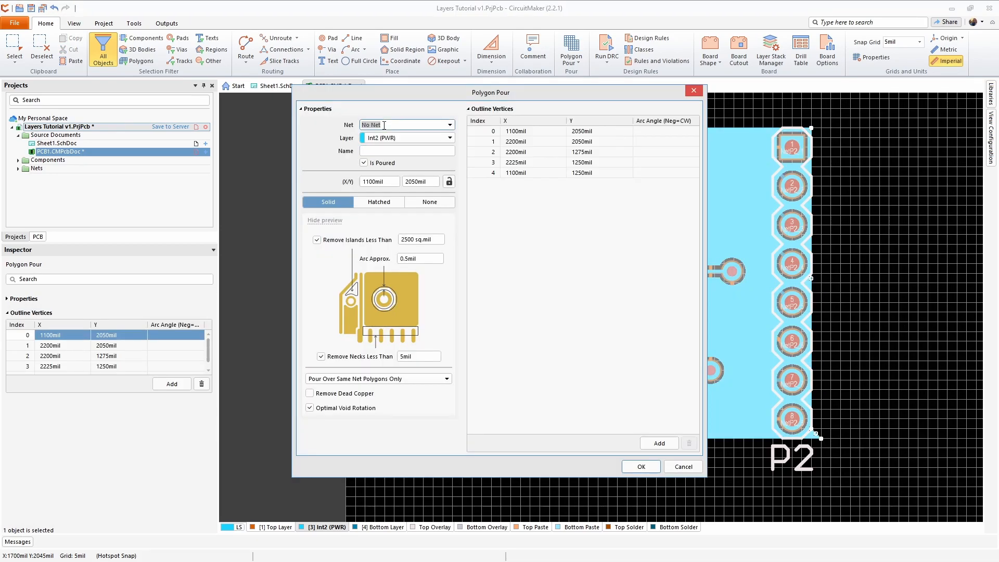
click(450, 126)
scroll(406, 156, down, 3)
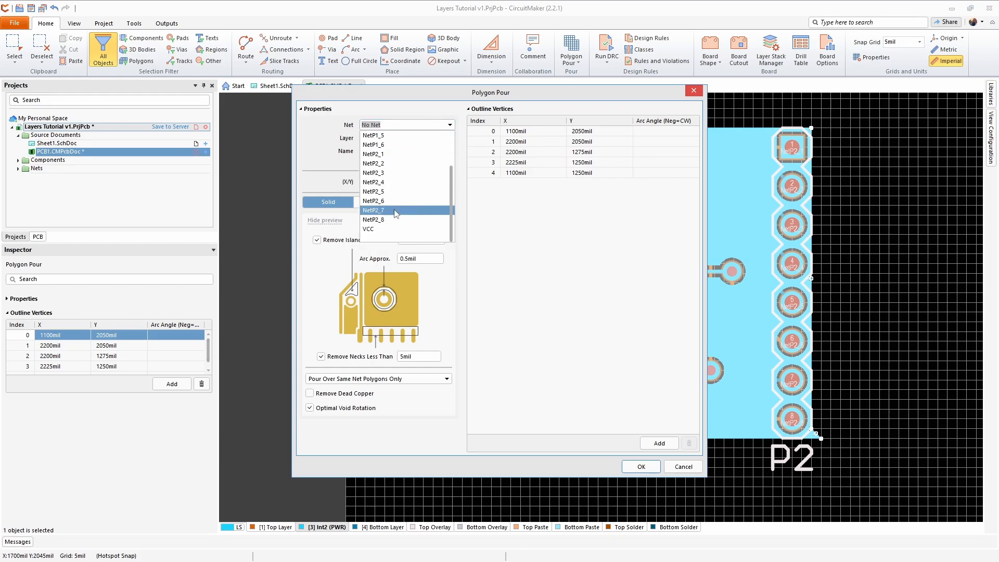
click(390, 232)
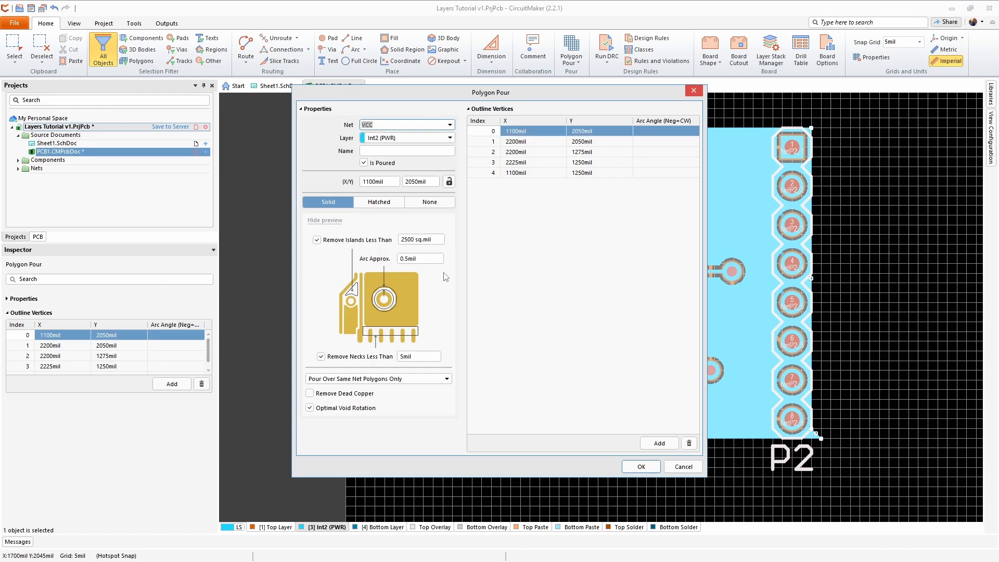
click(647, 470)
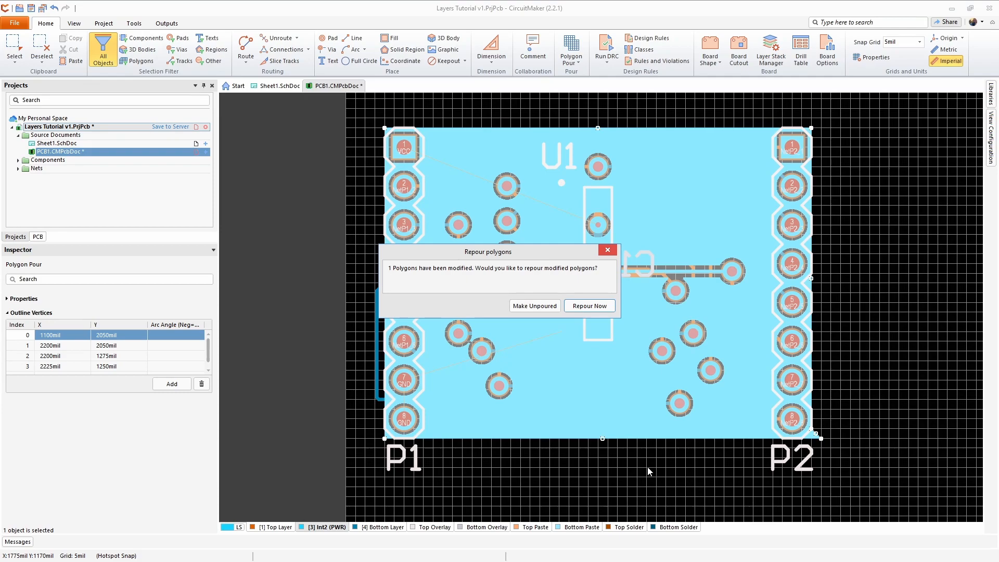
click(589, 306)
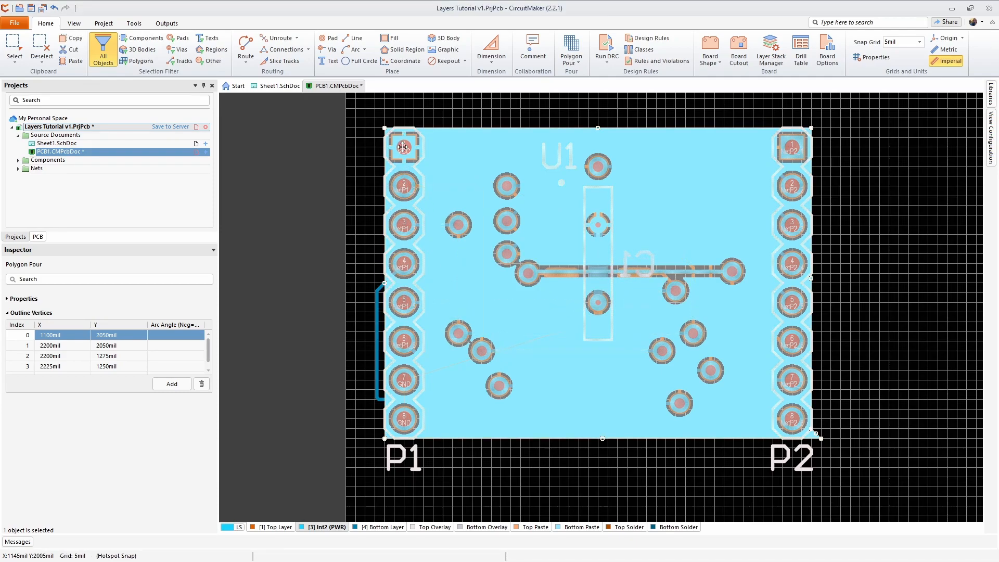
Step: Examine how the VCC pour connects to P1 pad 1 and U1's VCC via, comparing Int2 (PWR) with the Top Layer
ctrl+scroll(396, 140, up, 2)
ctrl+scroll(395, 139, up, 3)
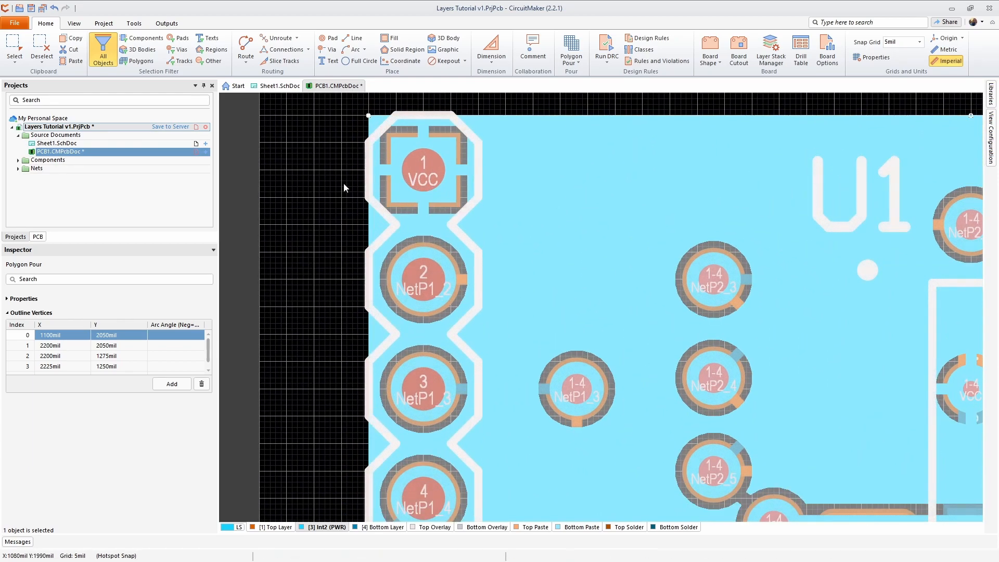
click(375, 182)
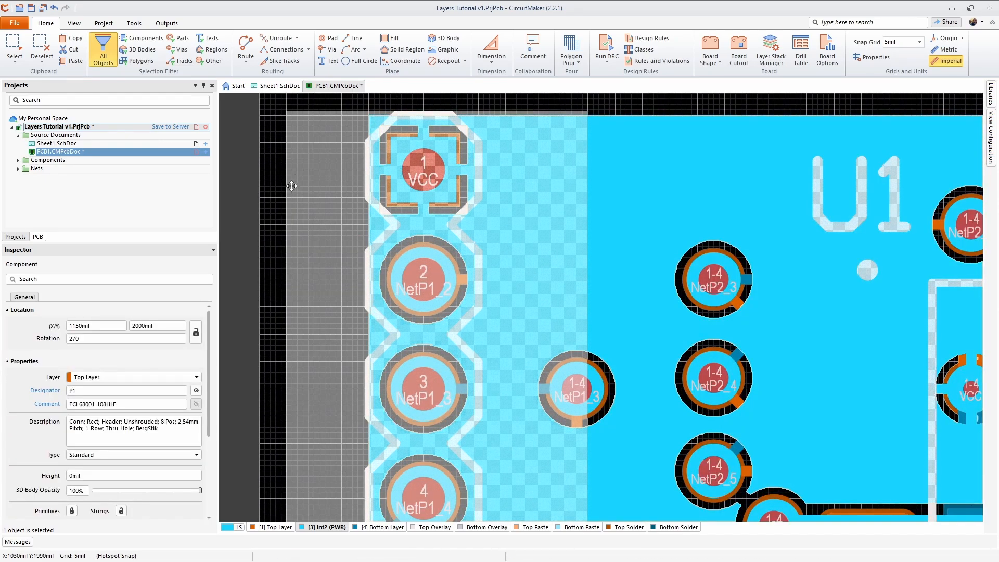
click(292, 197)
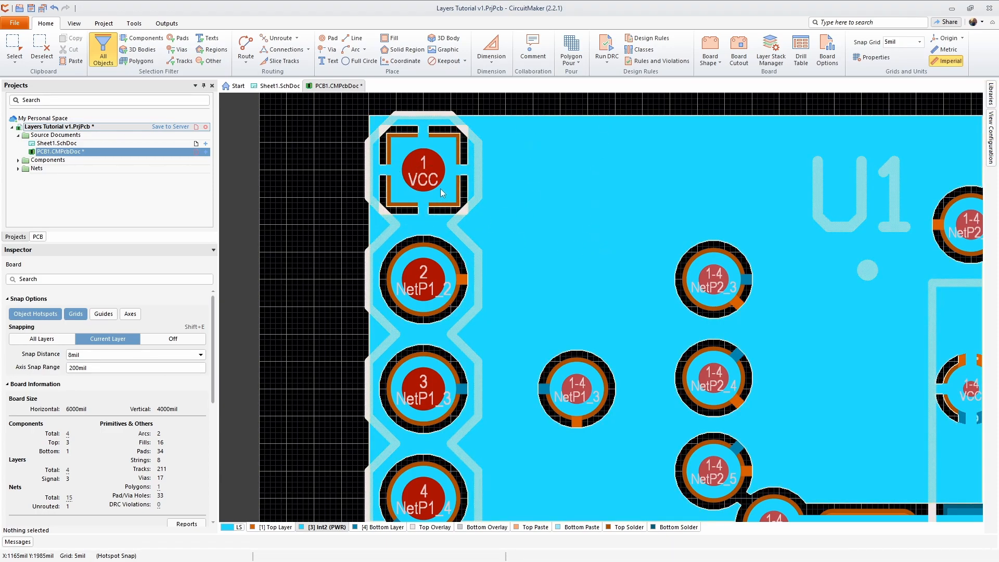
right_drag(333, 268, 240, 286)
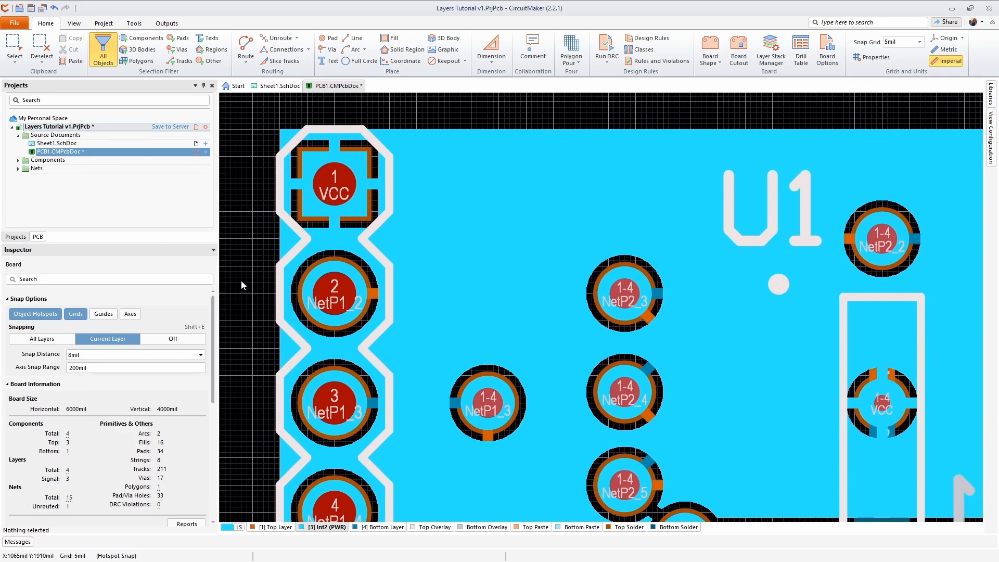
ctrl+scroll(353, 294, down, 4)
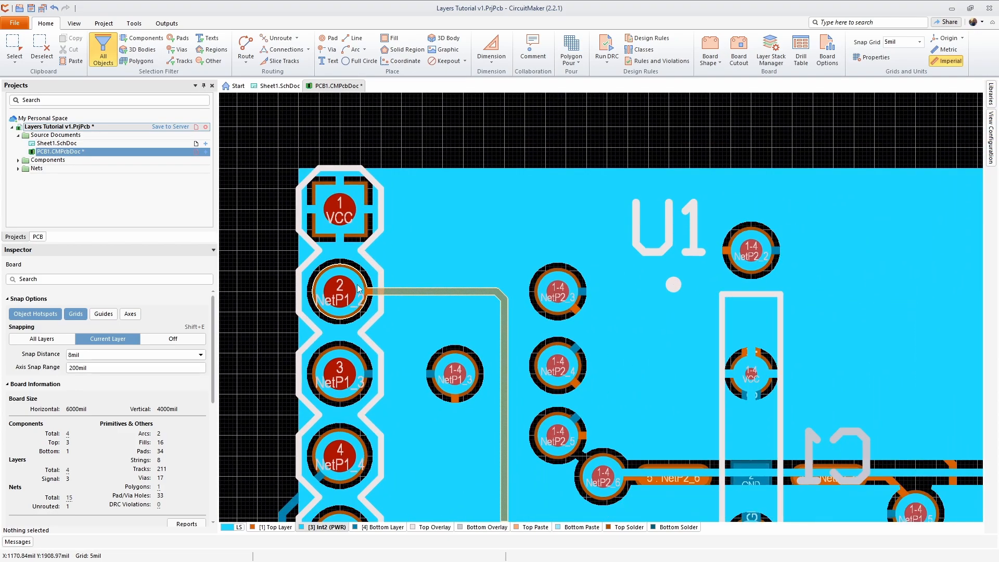
right_drag(477, 442, 468, 339)
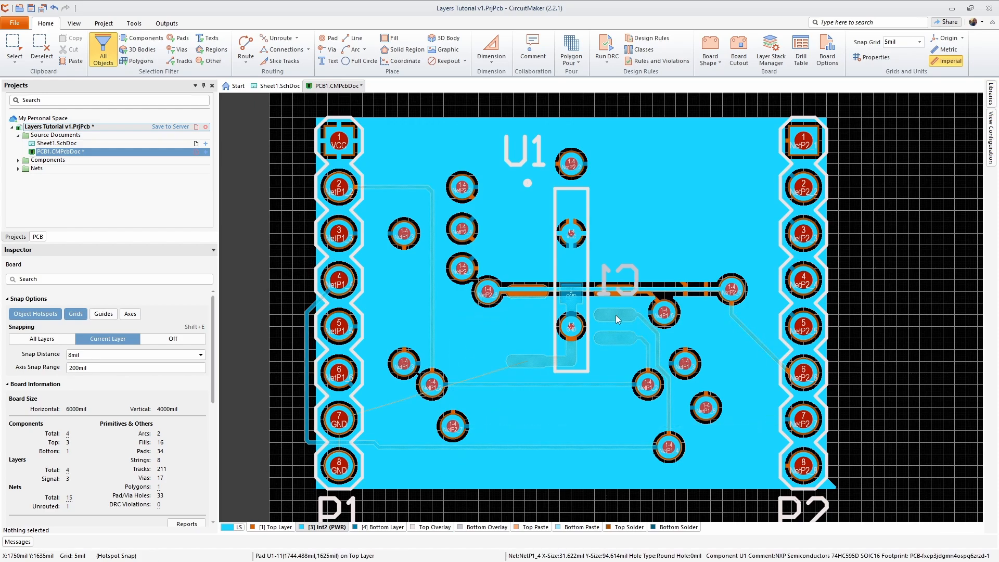
click(284, 529)
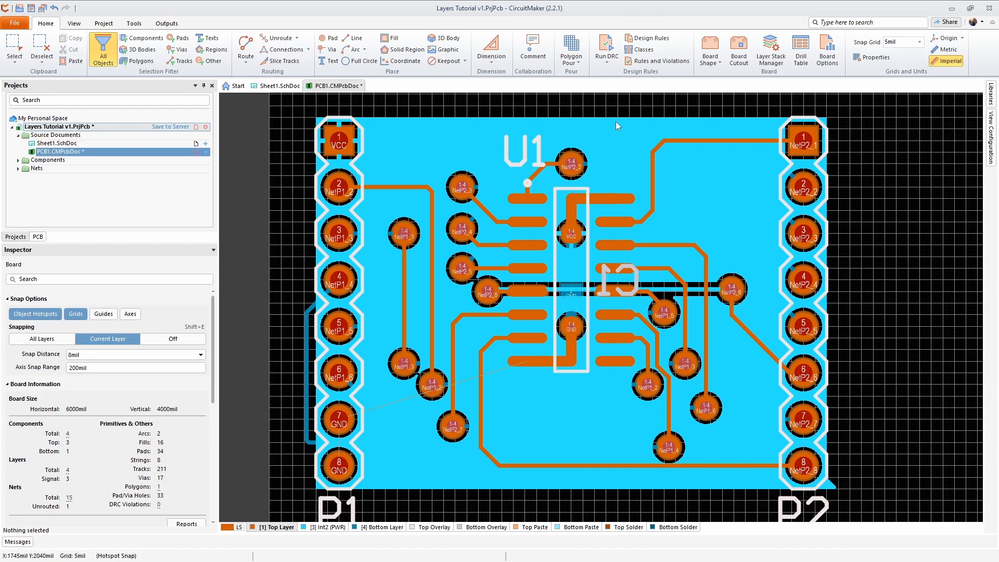
click(319, 527)
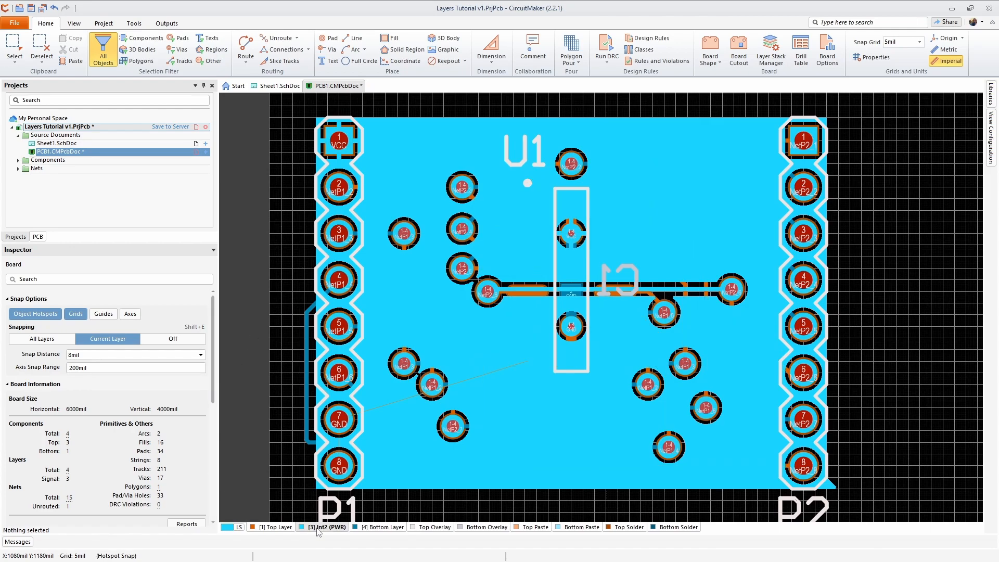
Step: Set the VCC polygon on Int2 (PWR) to unpoured and make the Top Layer active
right_click(567, 121)
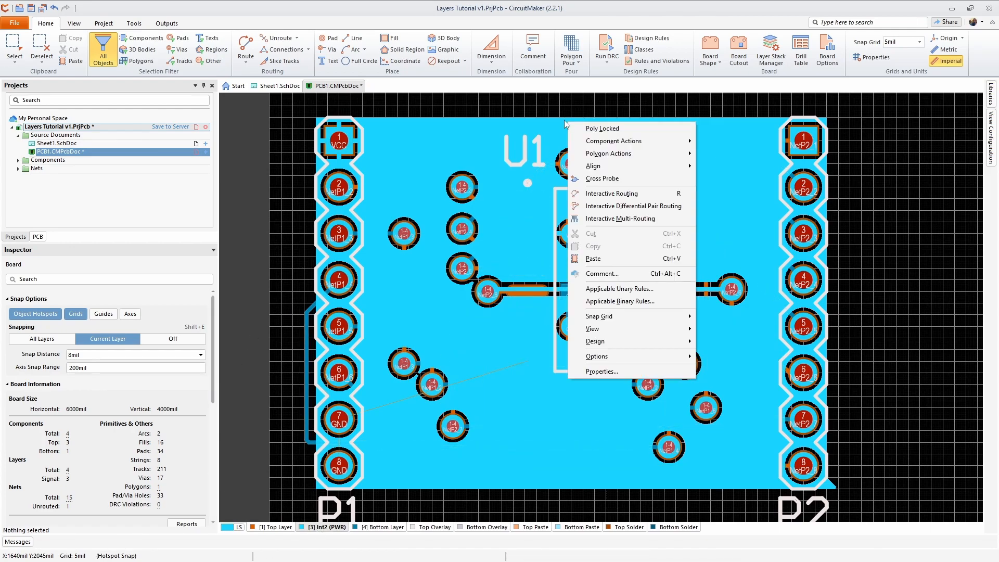
mouse_move(606, 156)
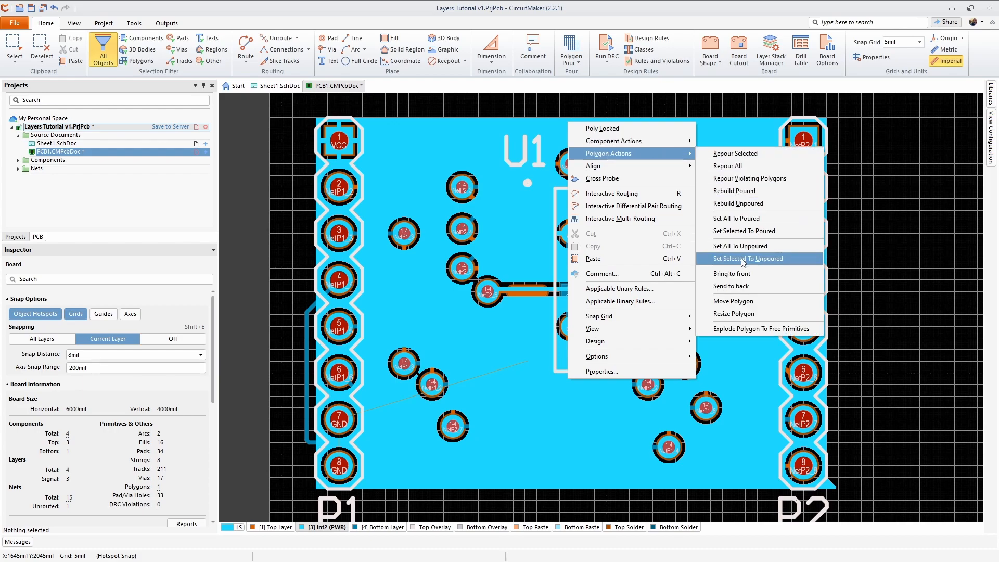
click(785, 261)
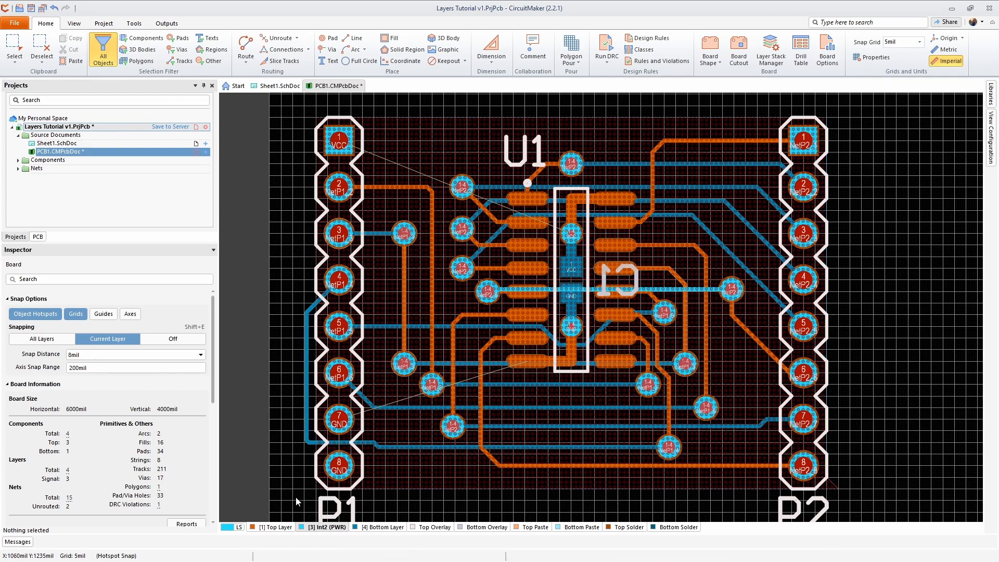
click(276, 527)
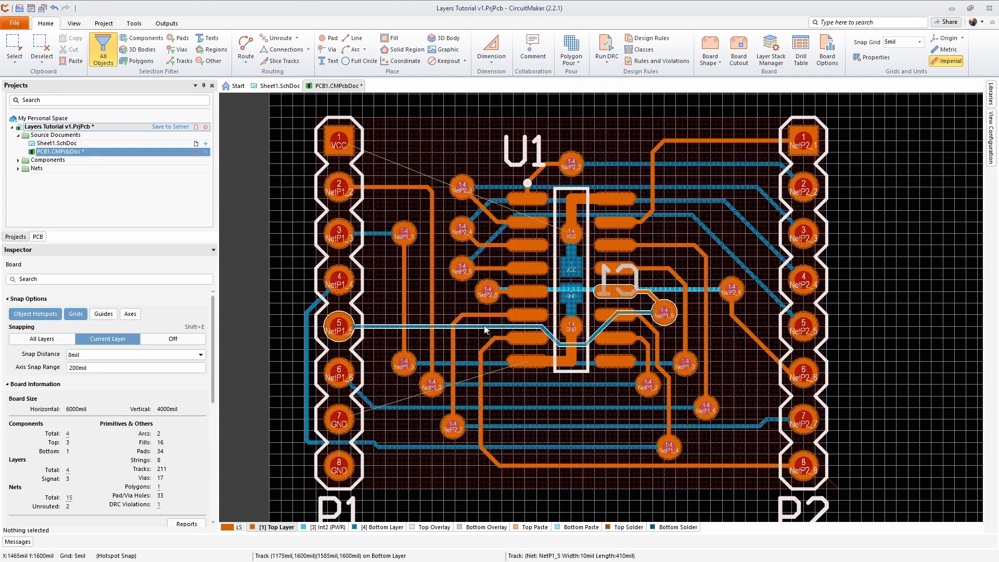
Step: Repour all polygons on the board and hide the Int2 (PWR) layer
key(t)
key(g)
key(a)
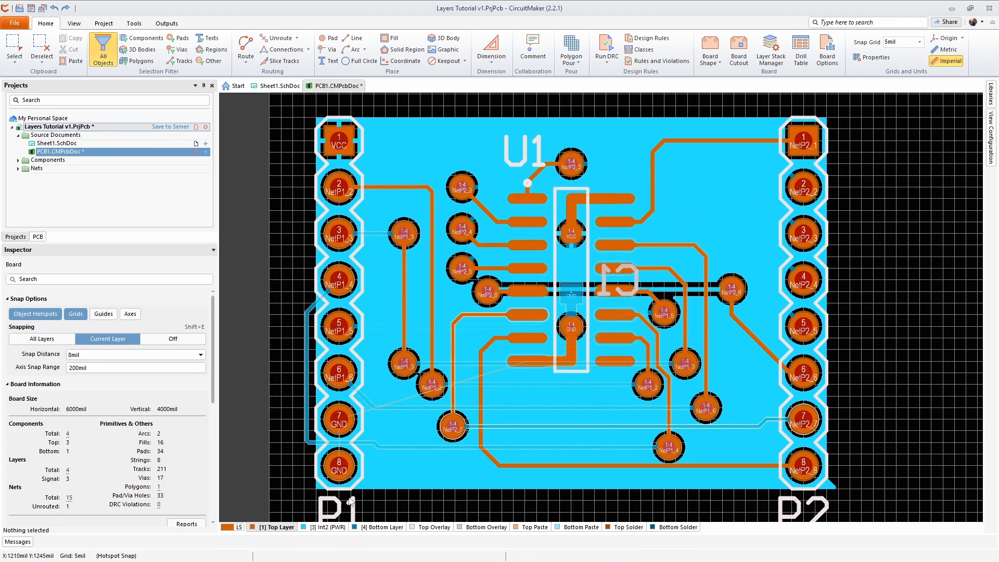
key(l)
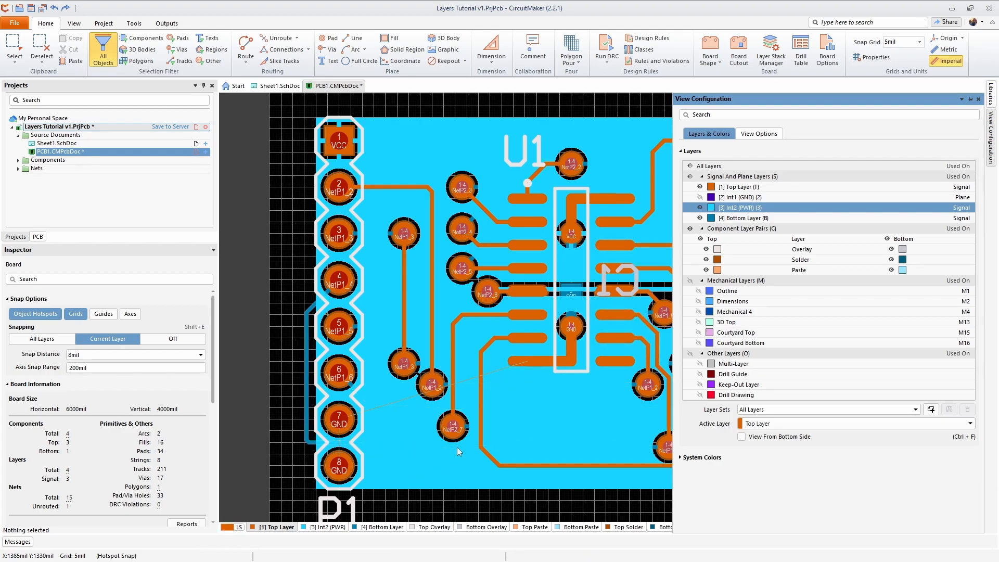
click(699, 208)
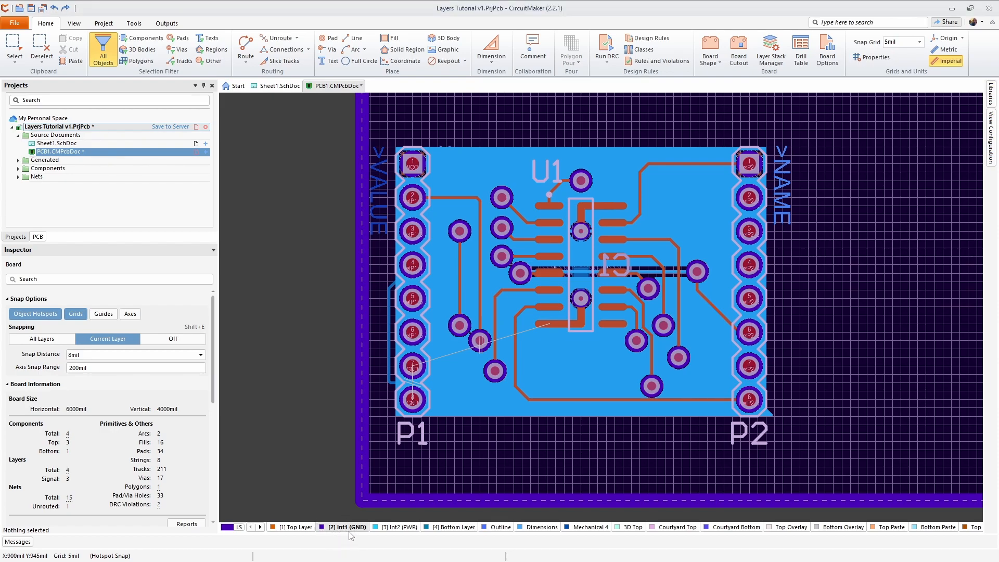
Step: Connect the Int1 (GND) split plane to the GND net
right_click(471, 476)
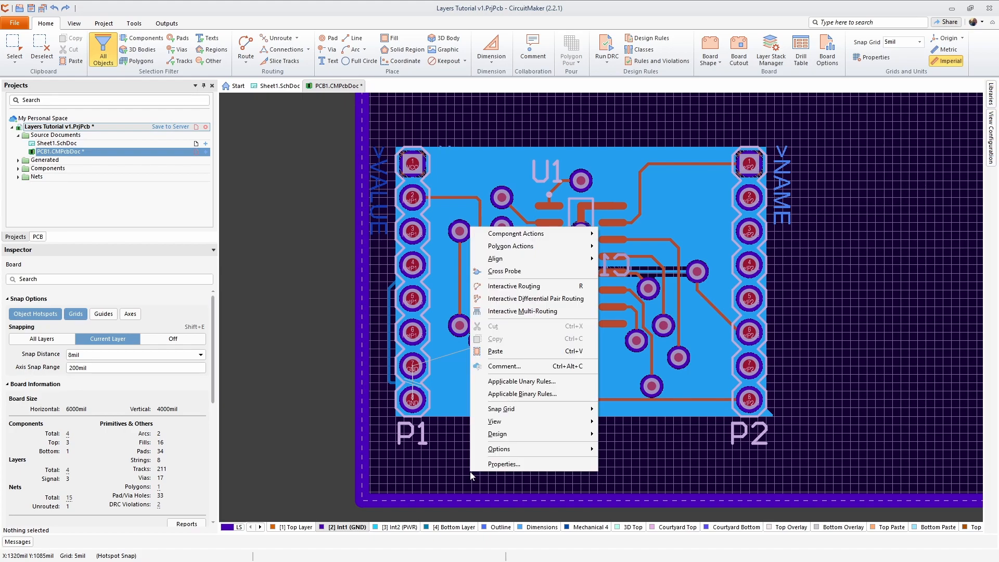
click(501, 465)
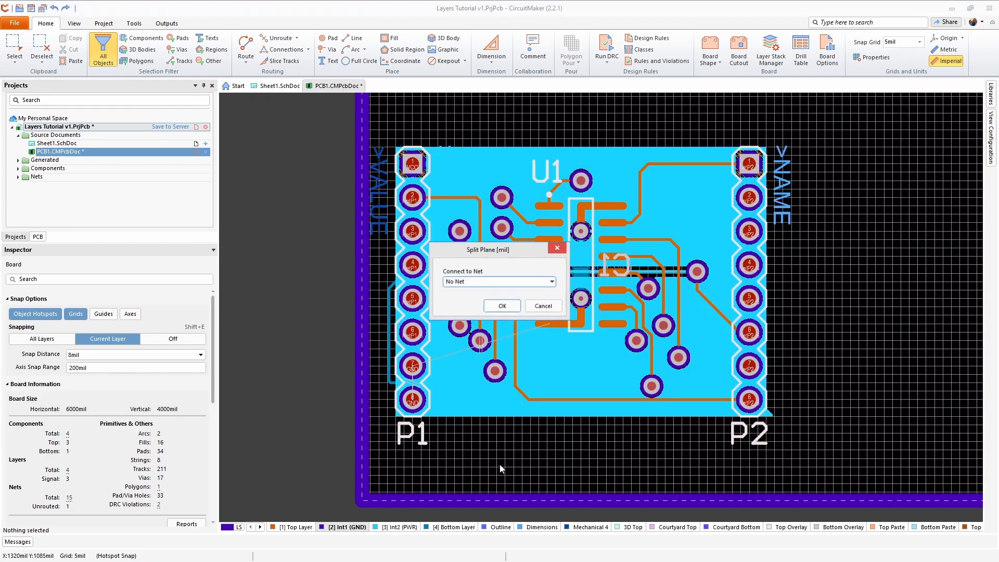
click(469, 283)
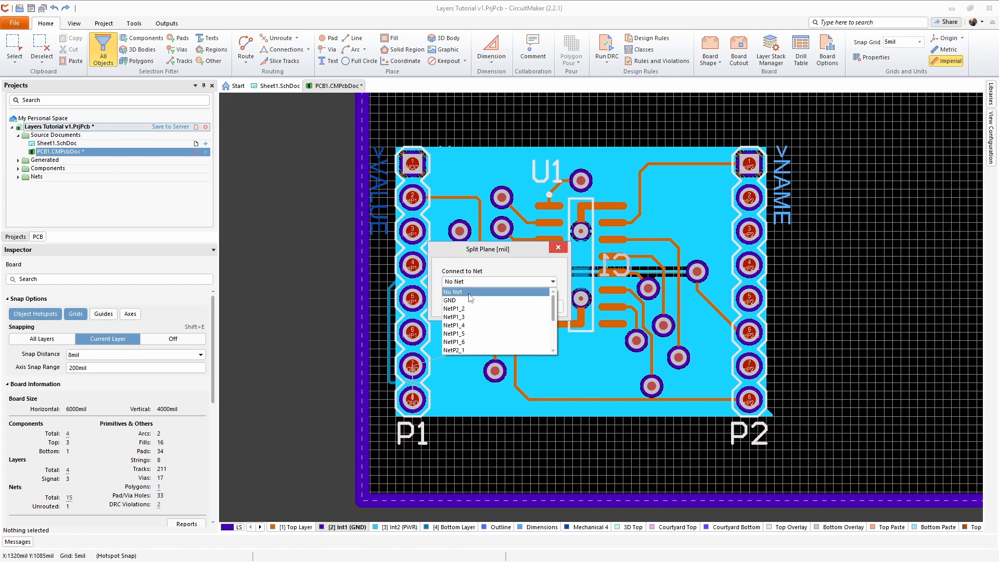
click(451, 300)
click(501, 308)
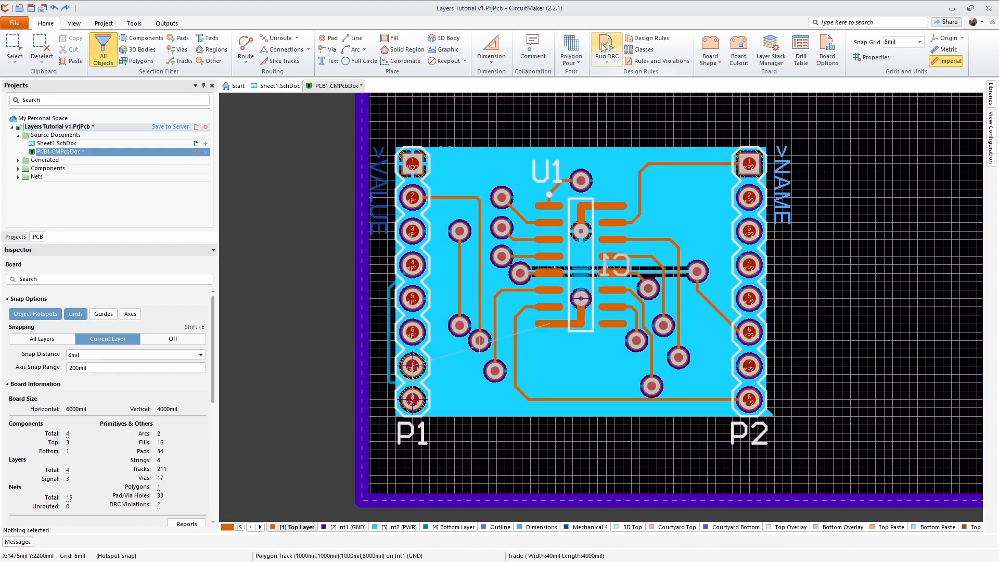
Step: Run the design rule check, review the warnings and rule violations in its report, and return to the PCB1 board
click(607, 47)
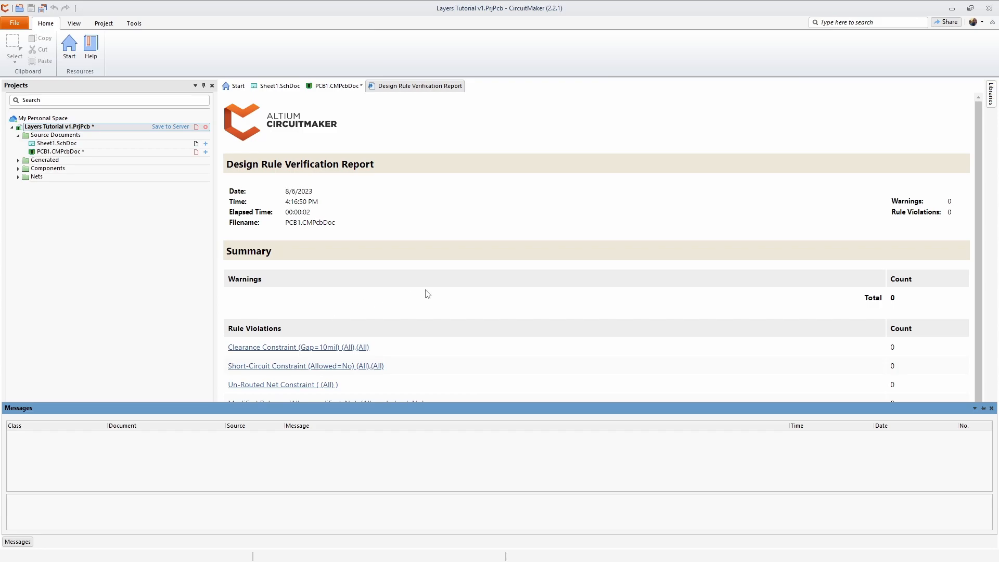
click(445, 297)
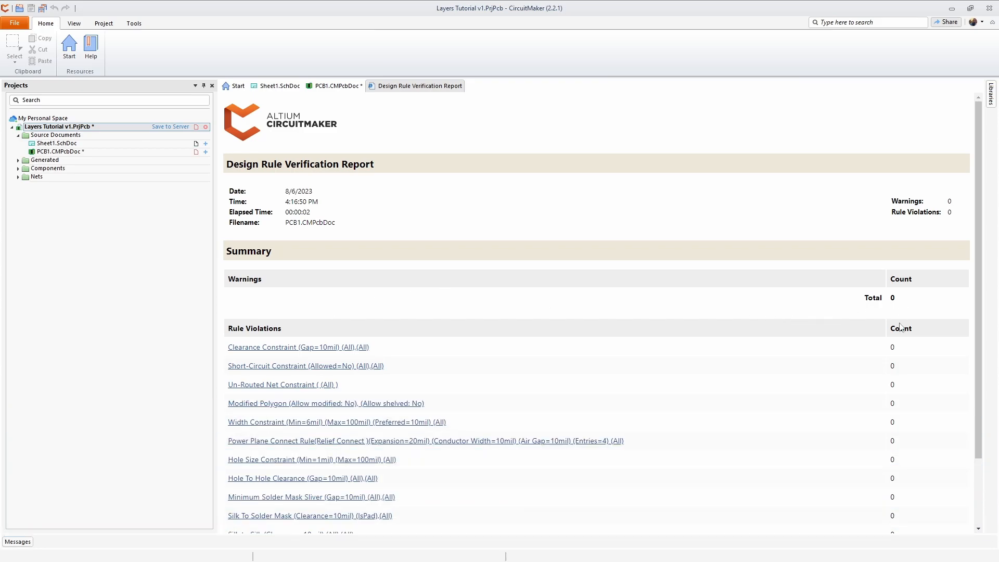
scroll(899, 486, down, 3)
click(336, 86)
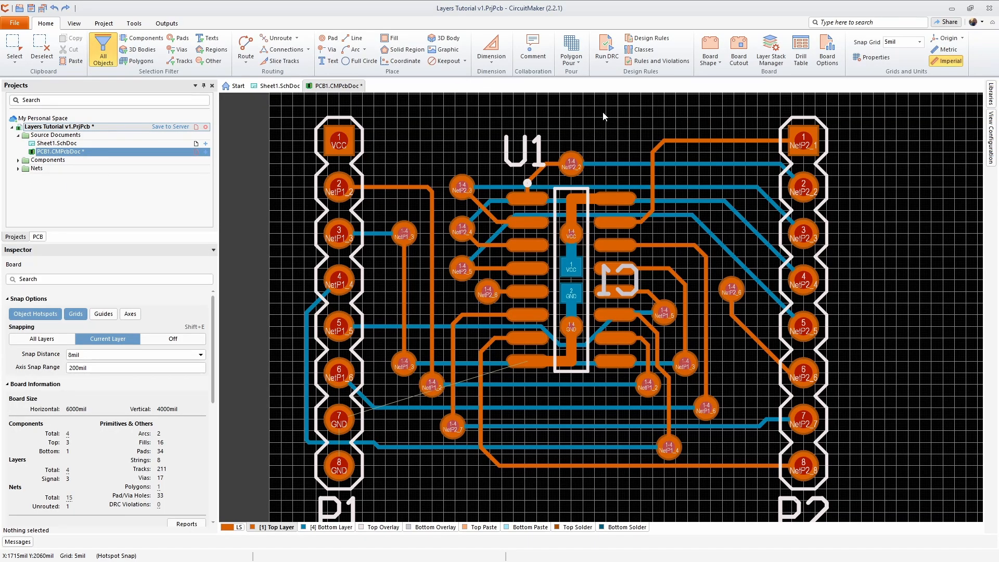